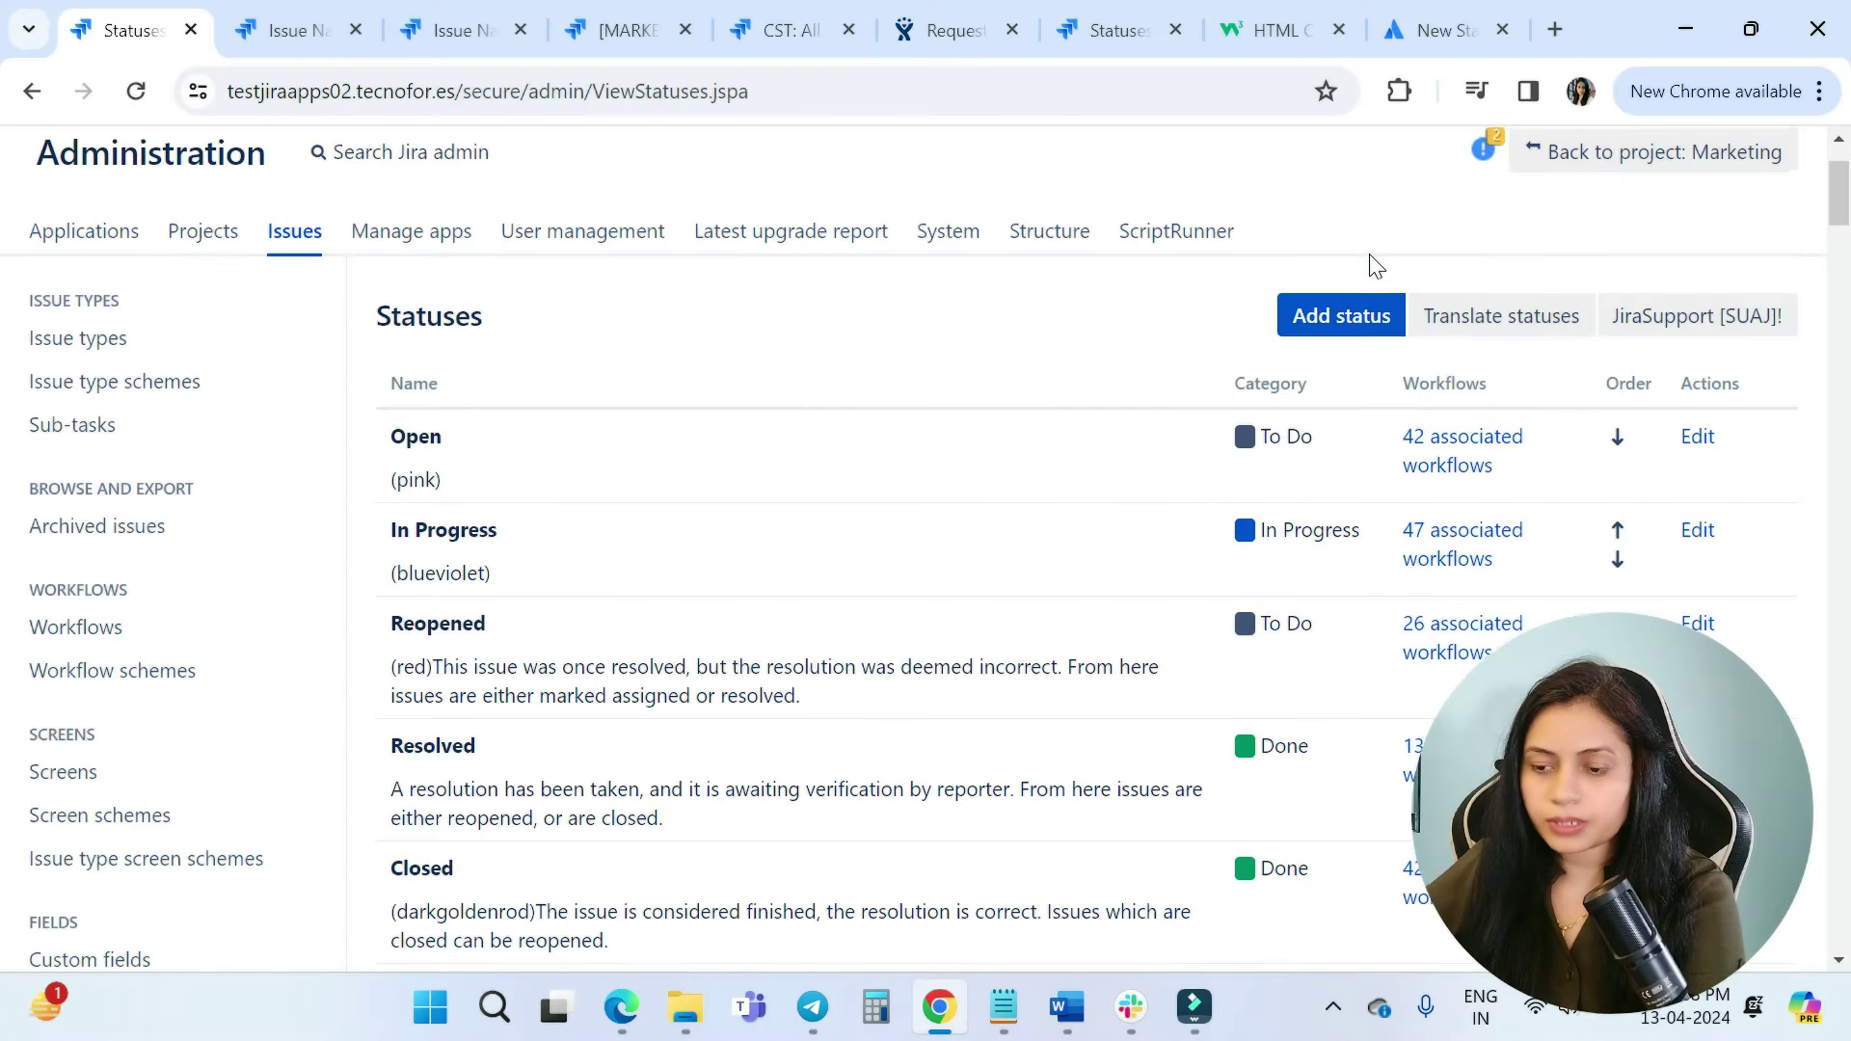
Open and close the administration menu, then scroll through the Statuses list.
scroll(1372, 264, up, 2)
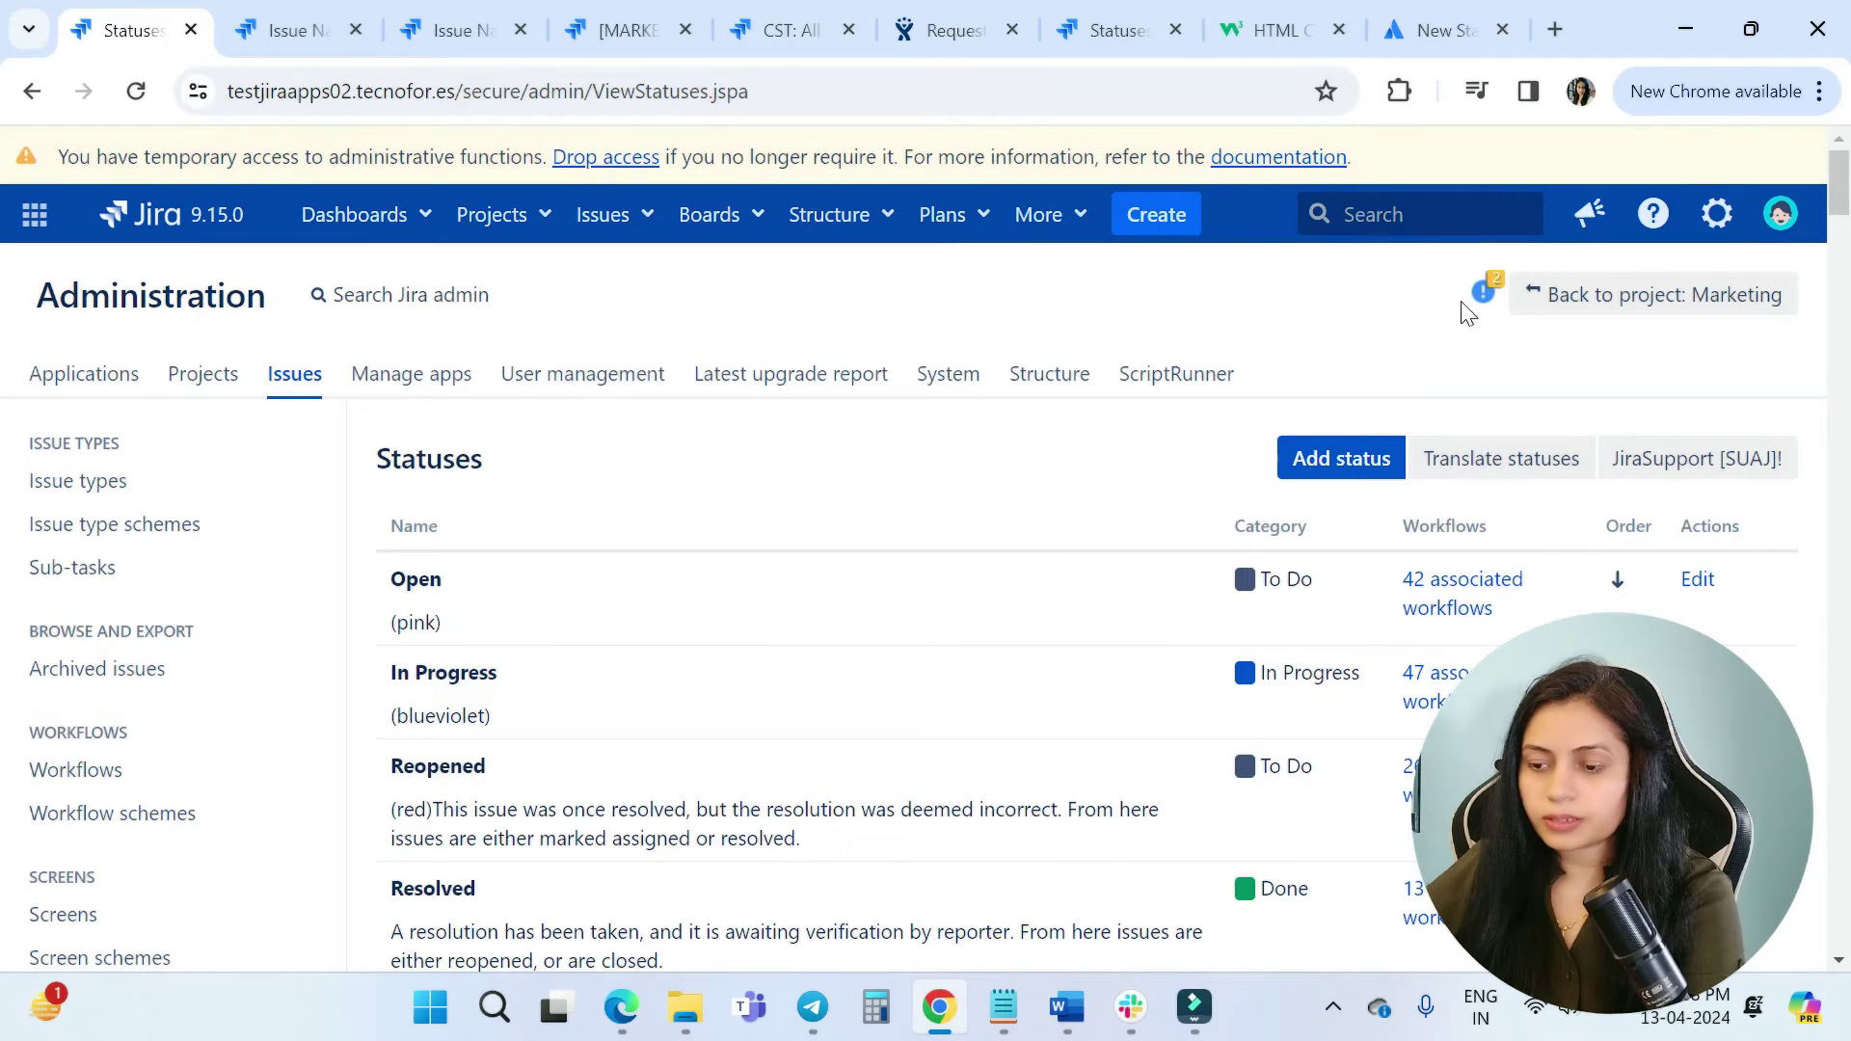
click(1718, 216)
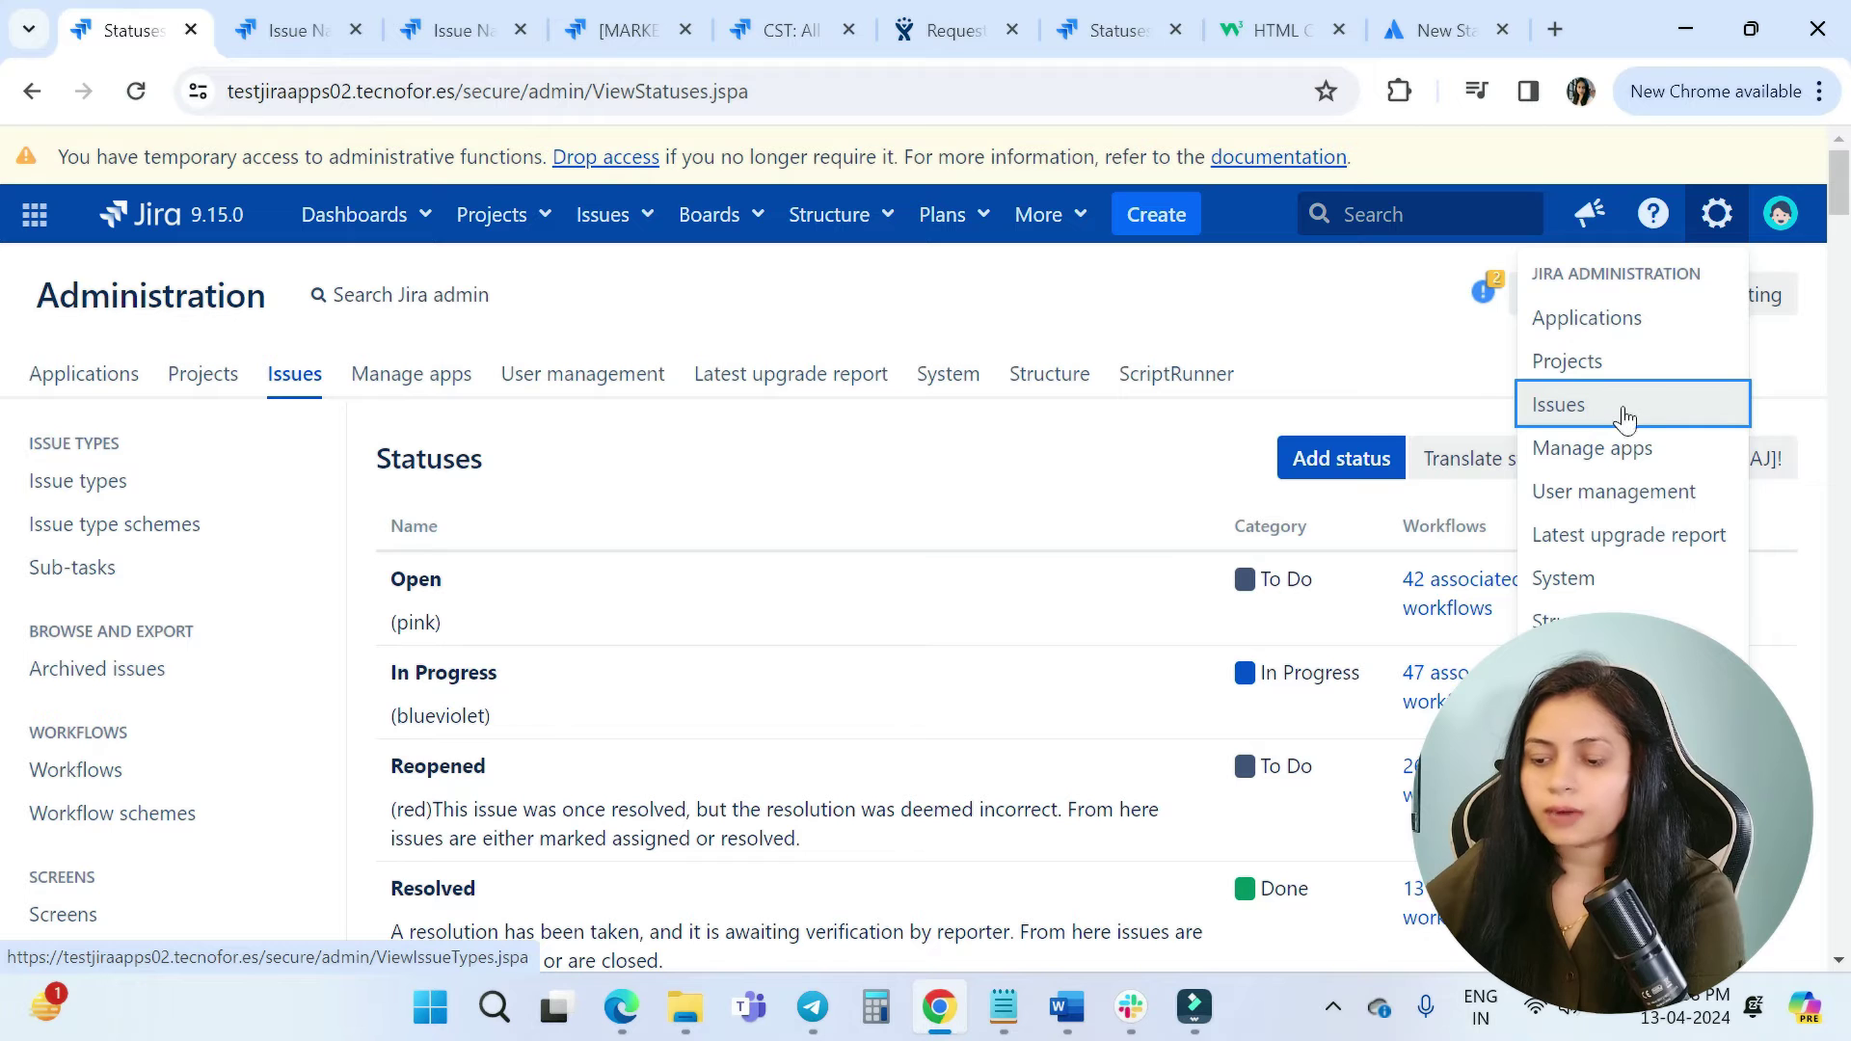
click(1191, 323)
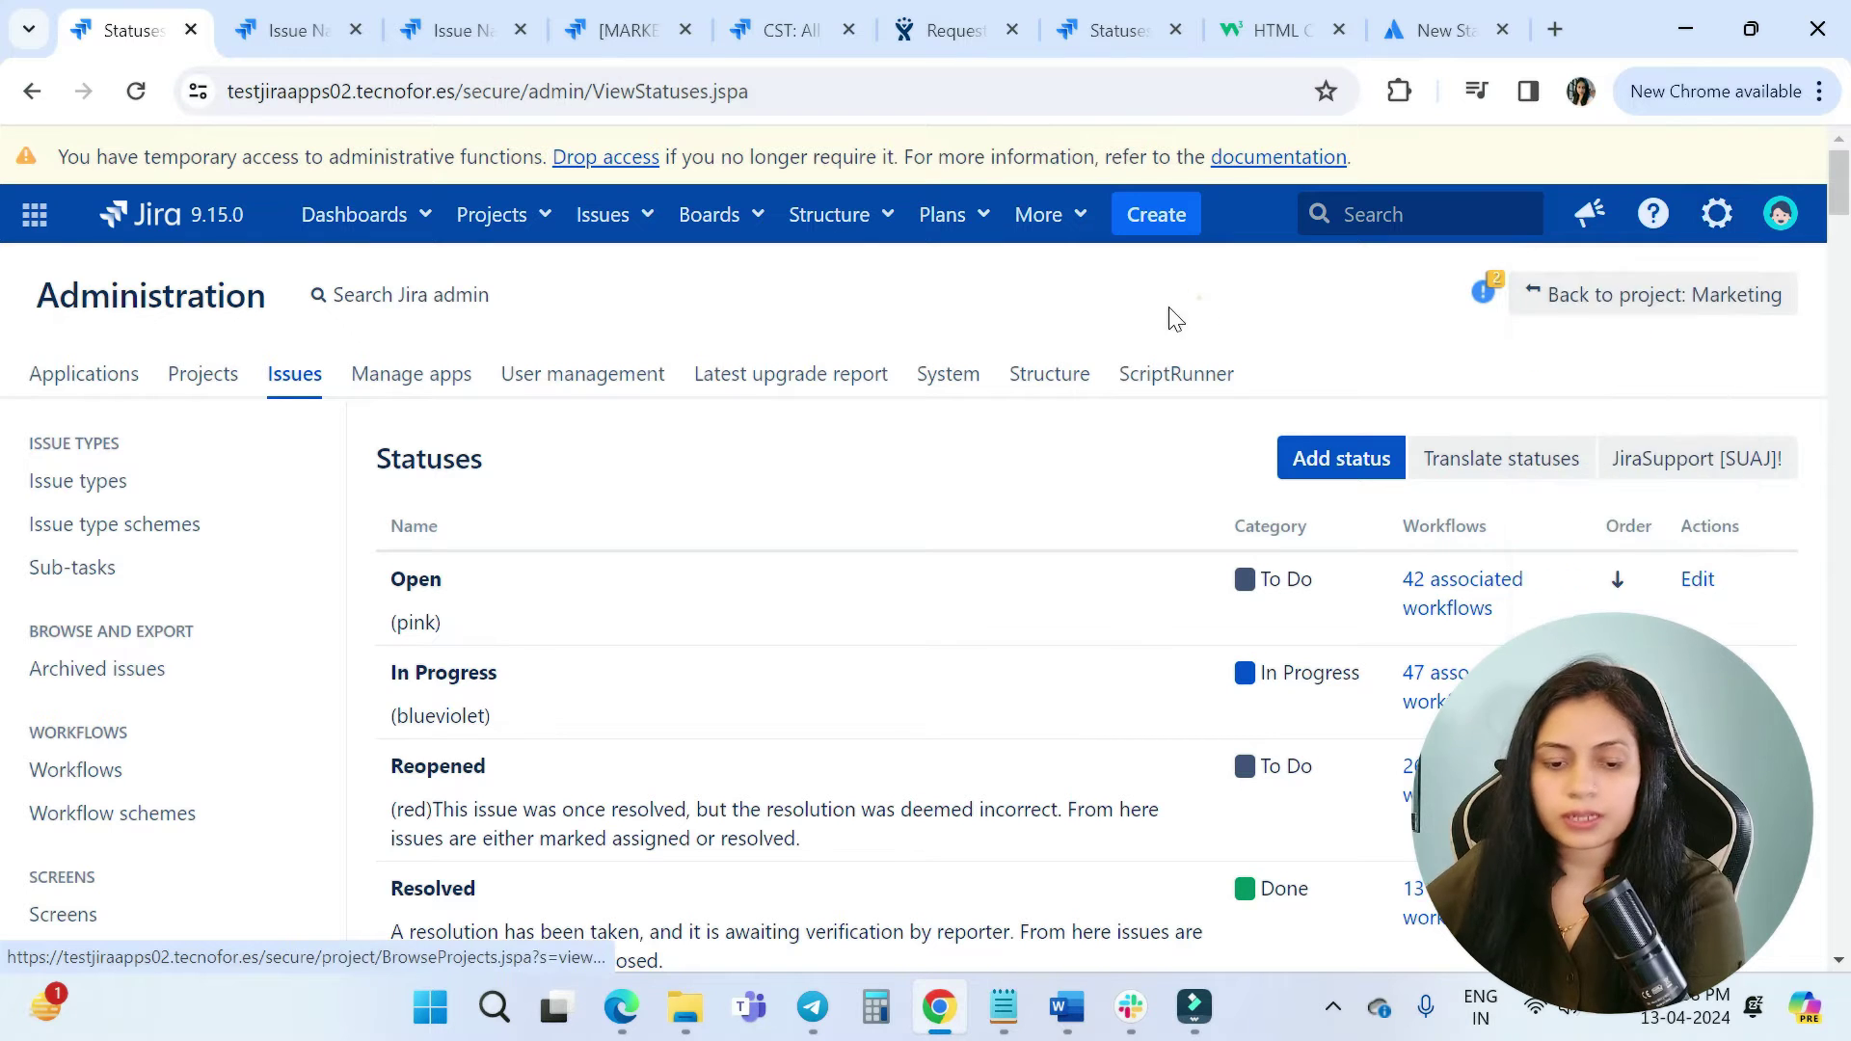
scroll(97, 578, down, 4)
scroll(121, 666, down, 6)
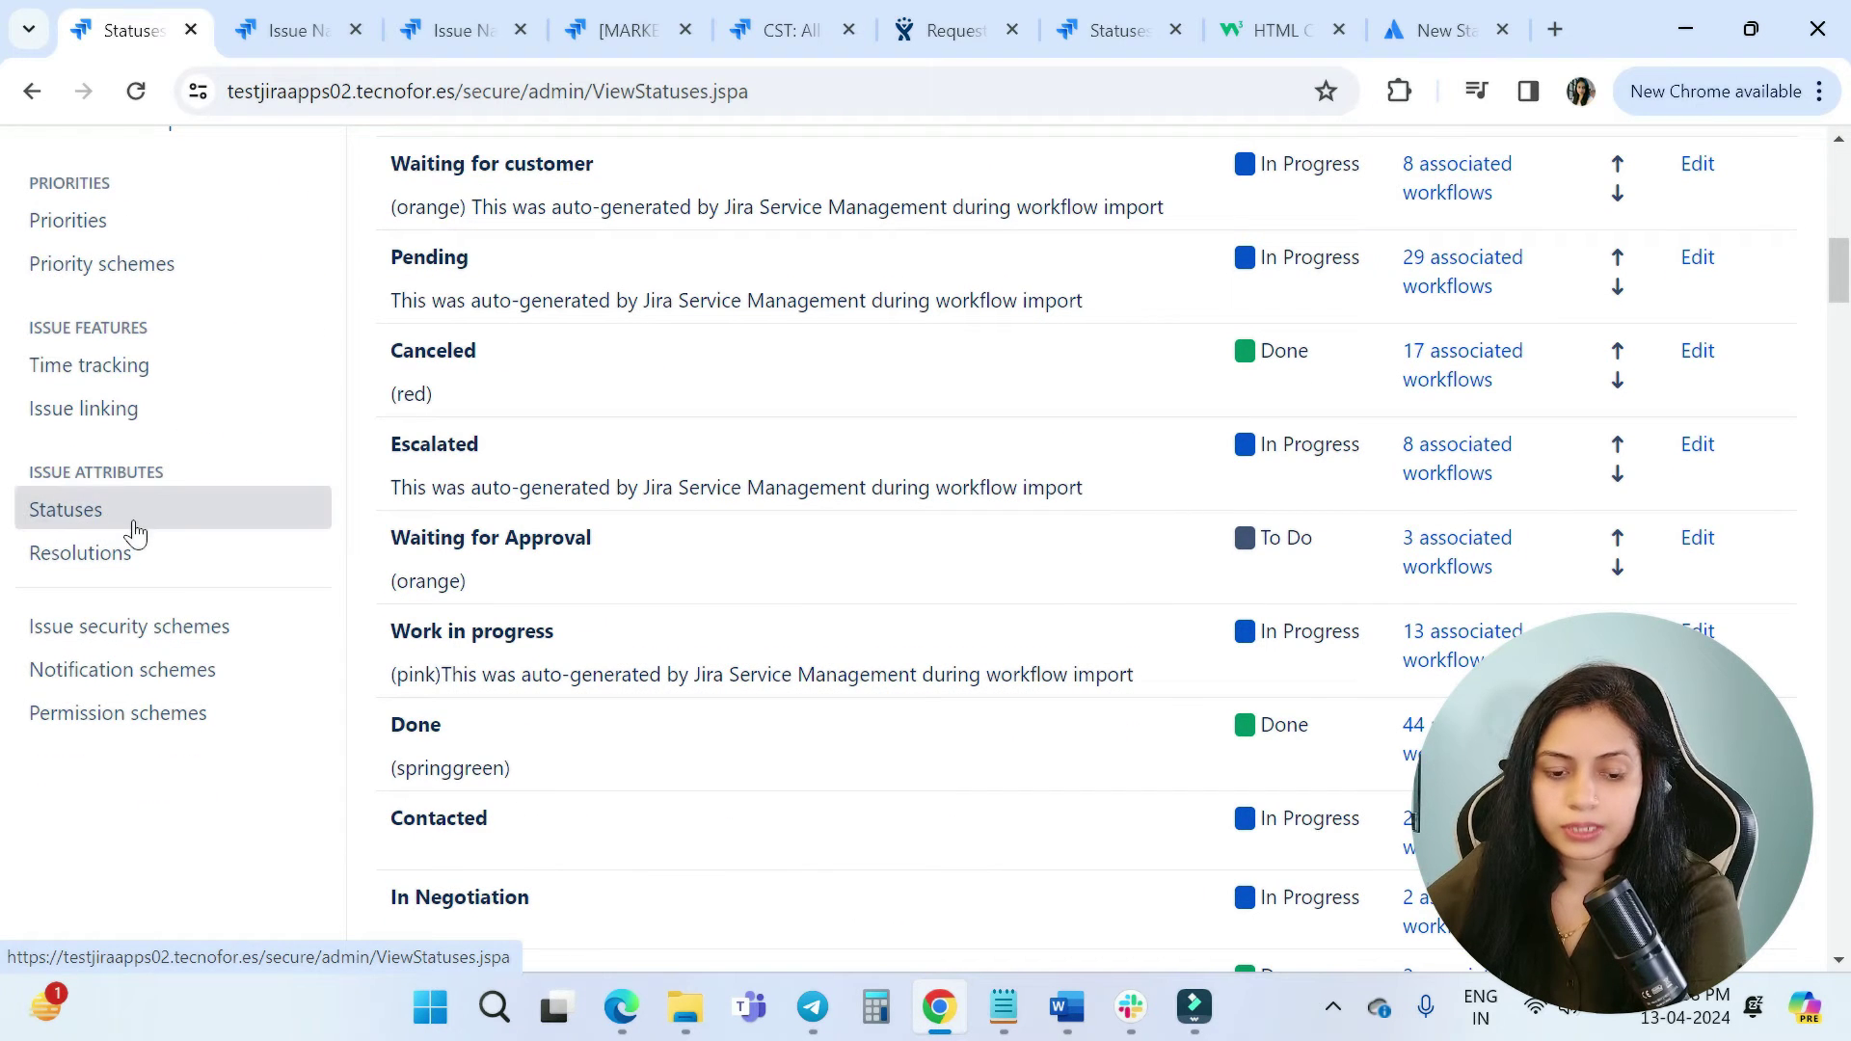
scroll(960, 625, up, 9)
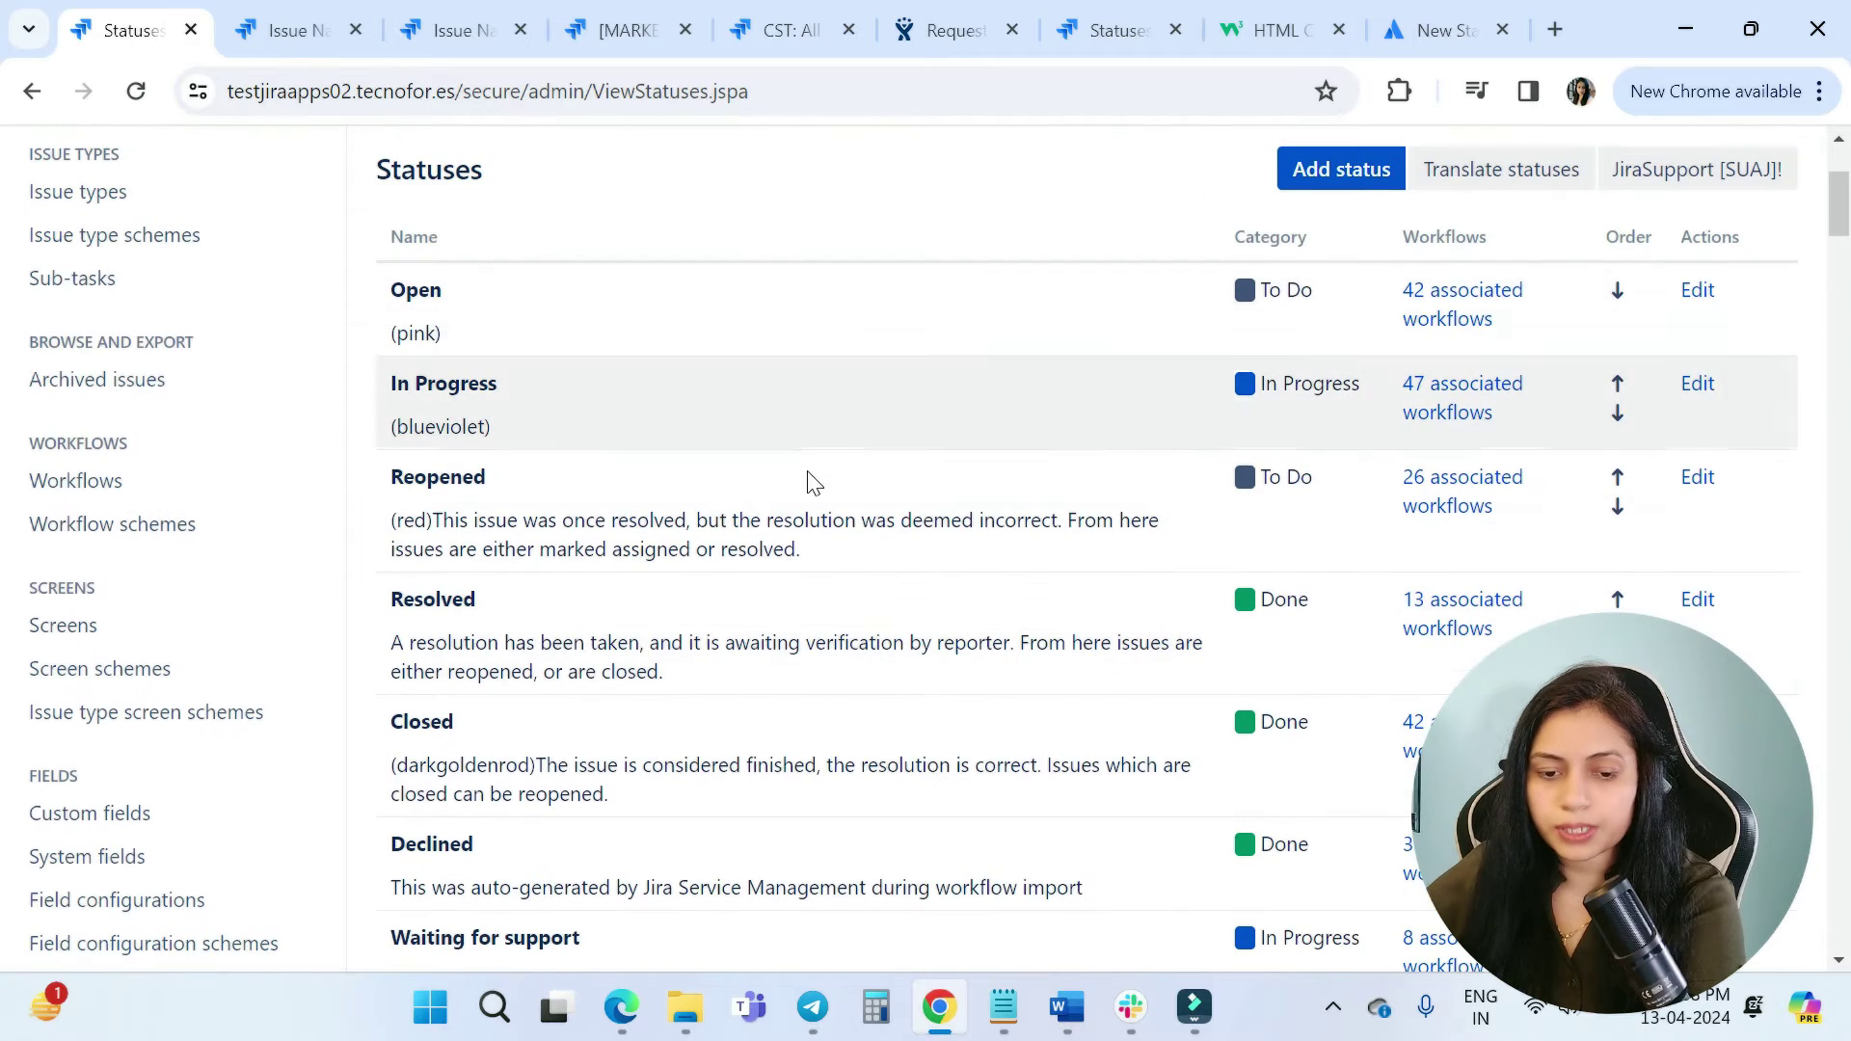
scroll(789, 729, up, 3)
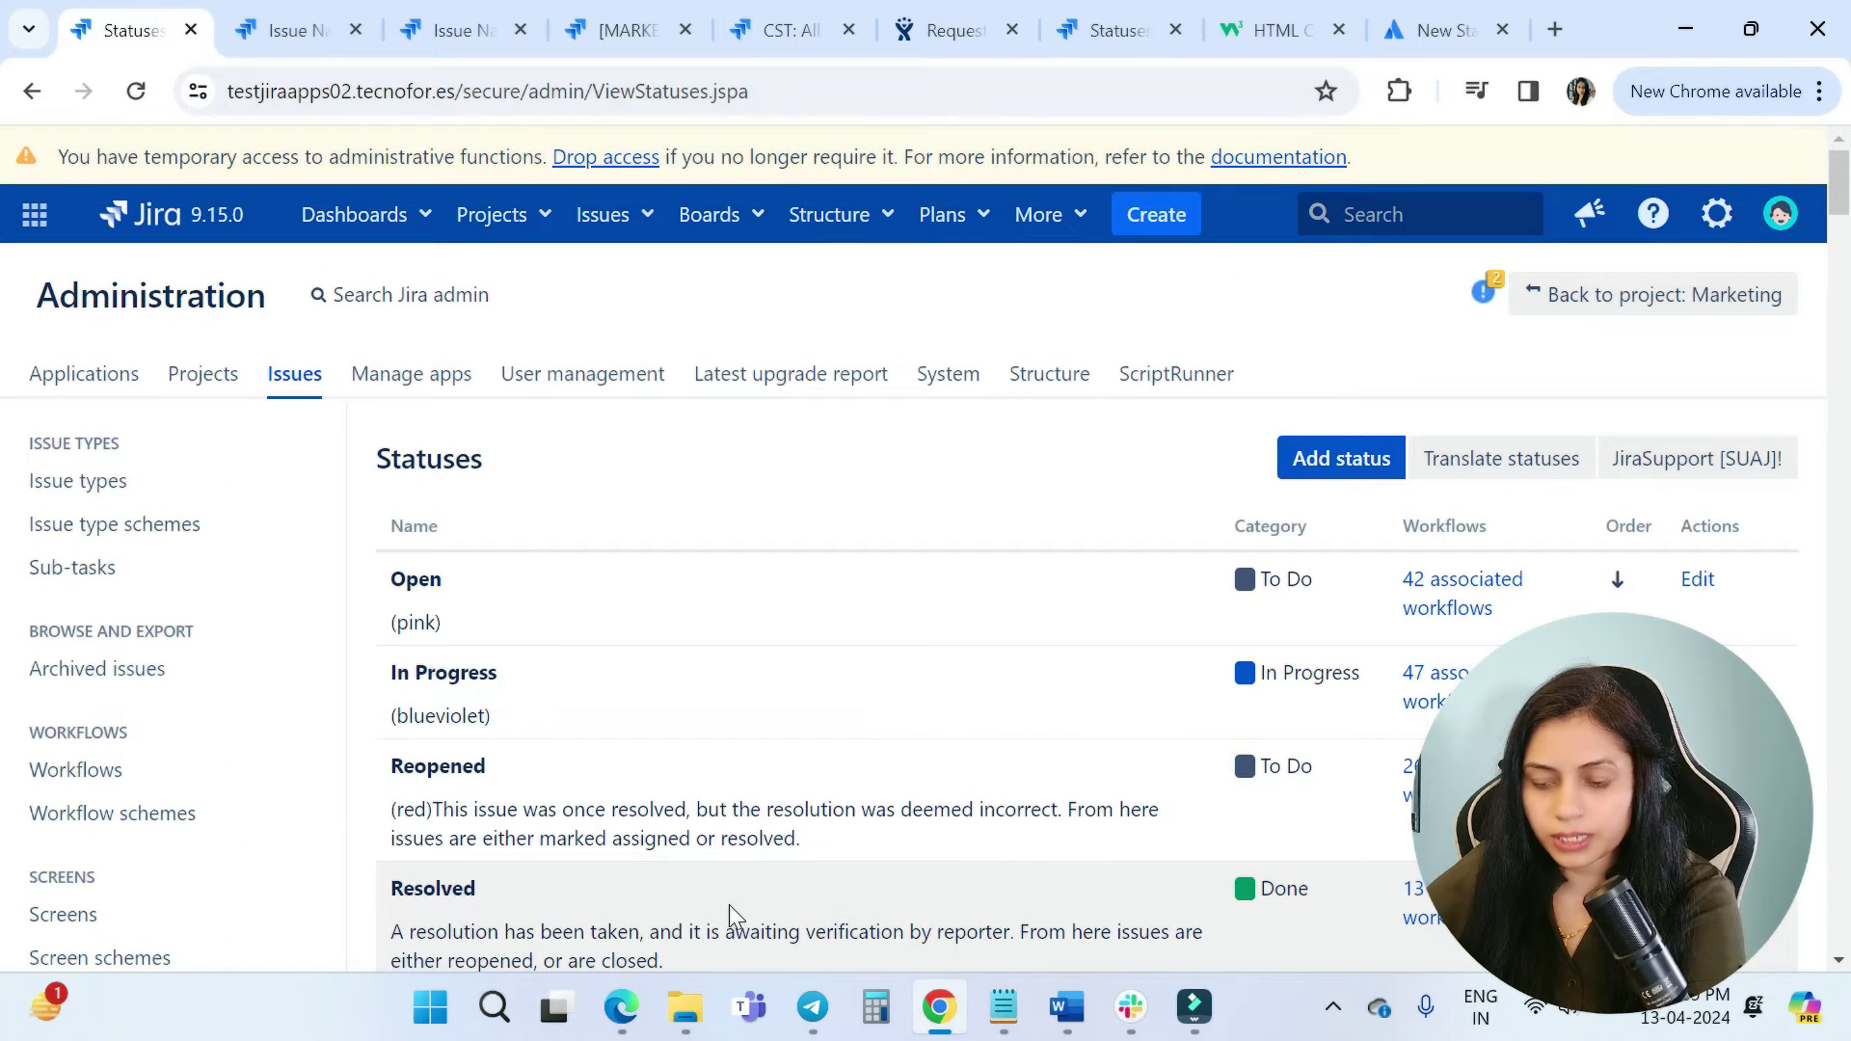
scroll(868, 773, down, 3)
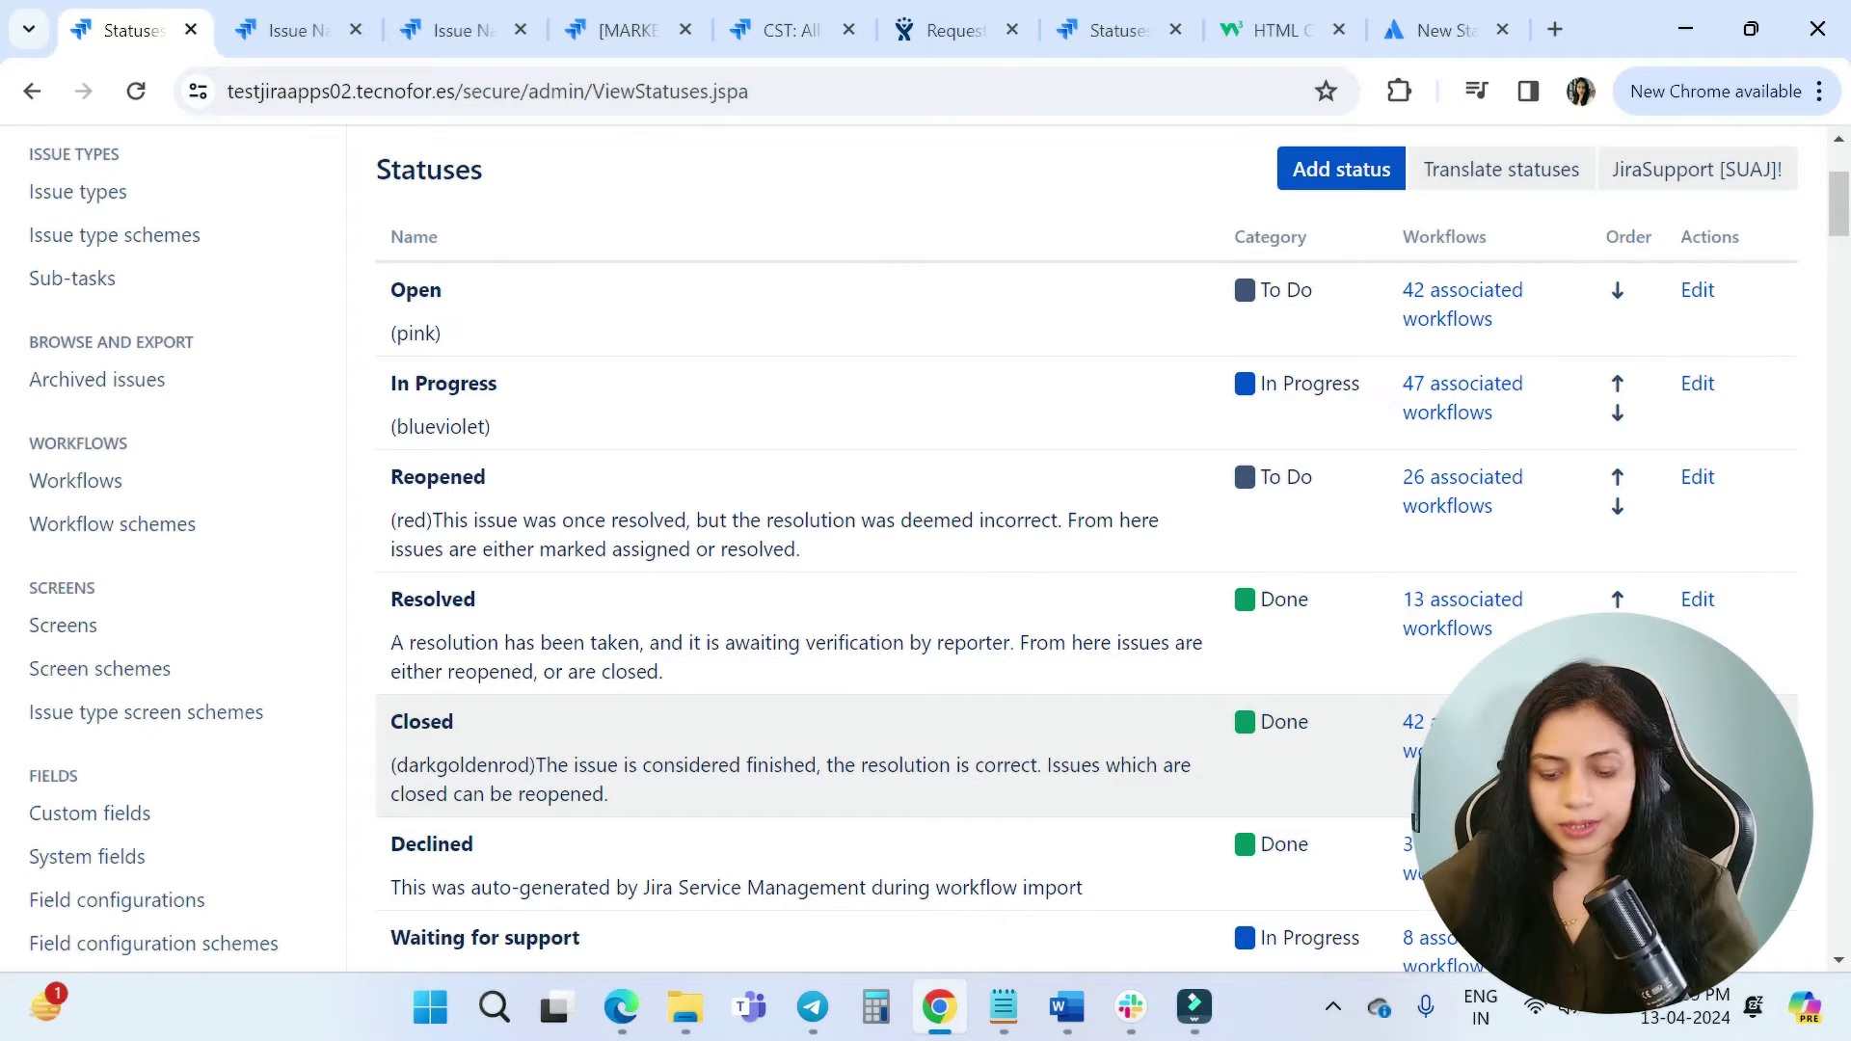
Search the Statuses page for 'In QA' to jump to its row.
key(ctrl+f)
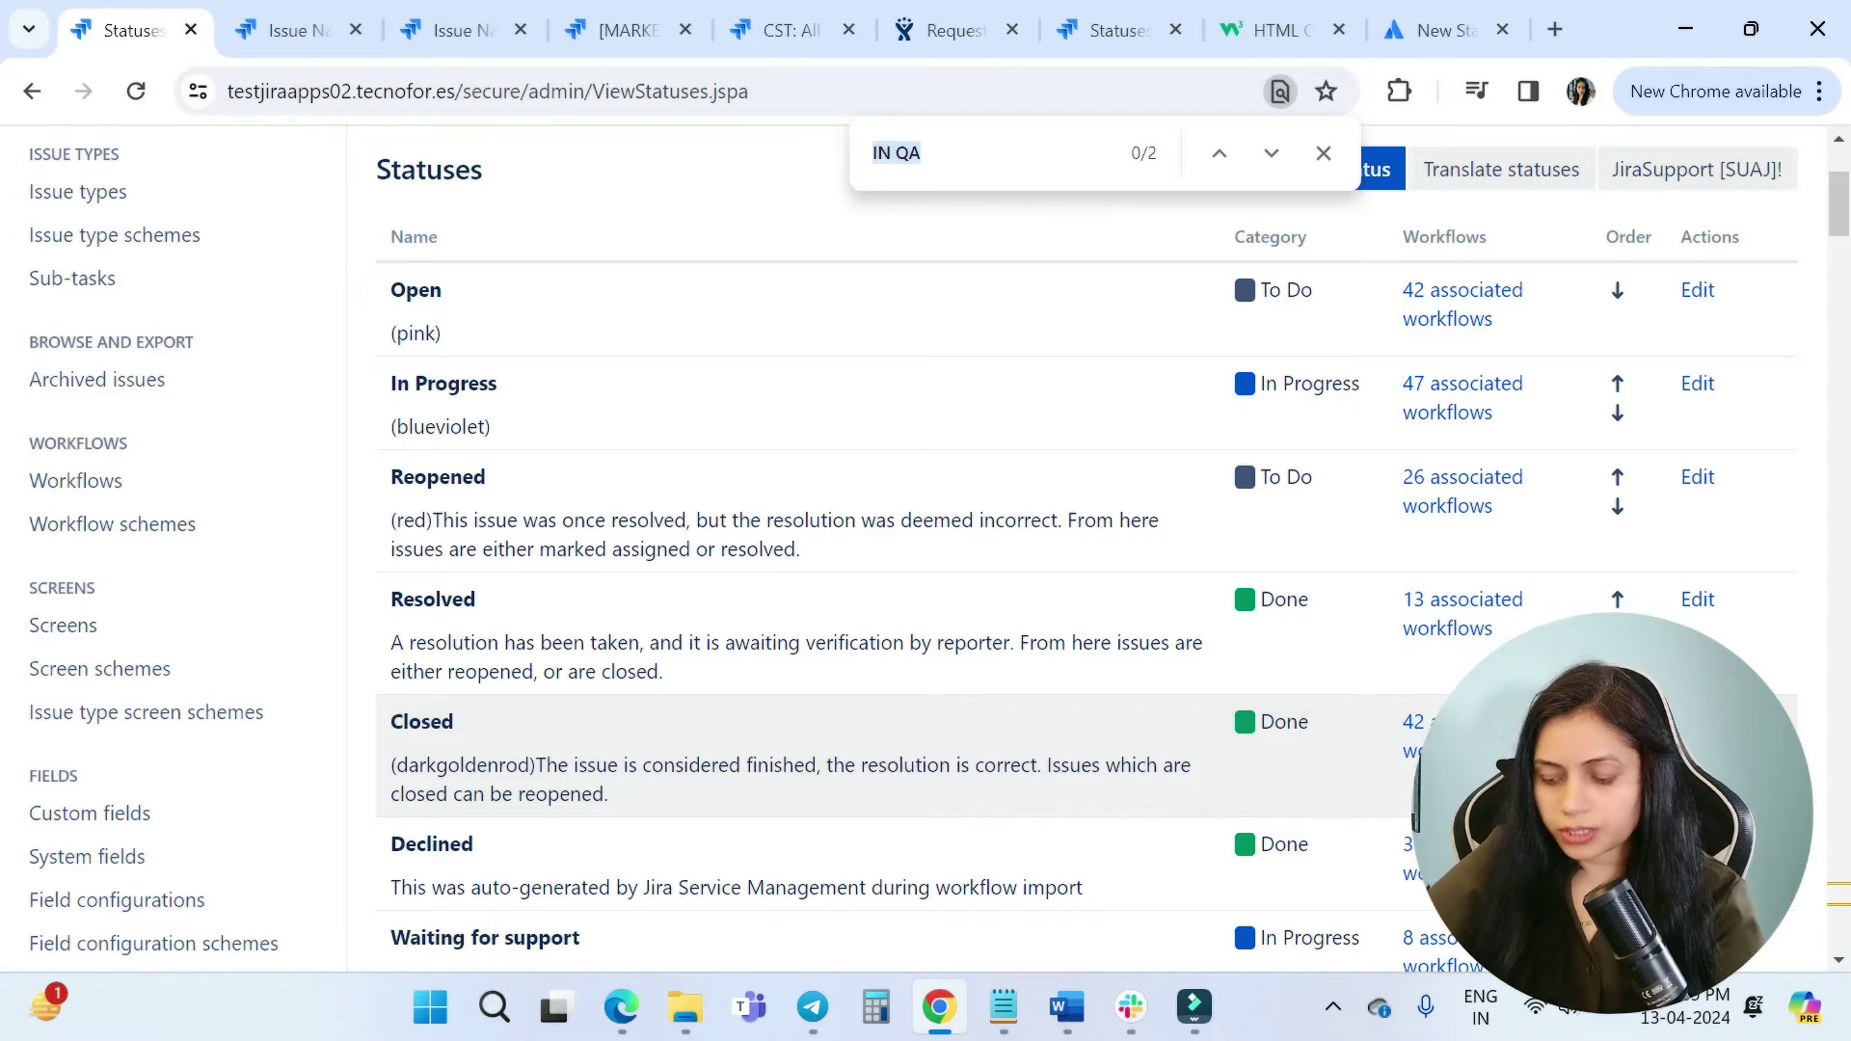
click(923, 152)
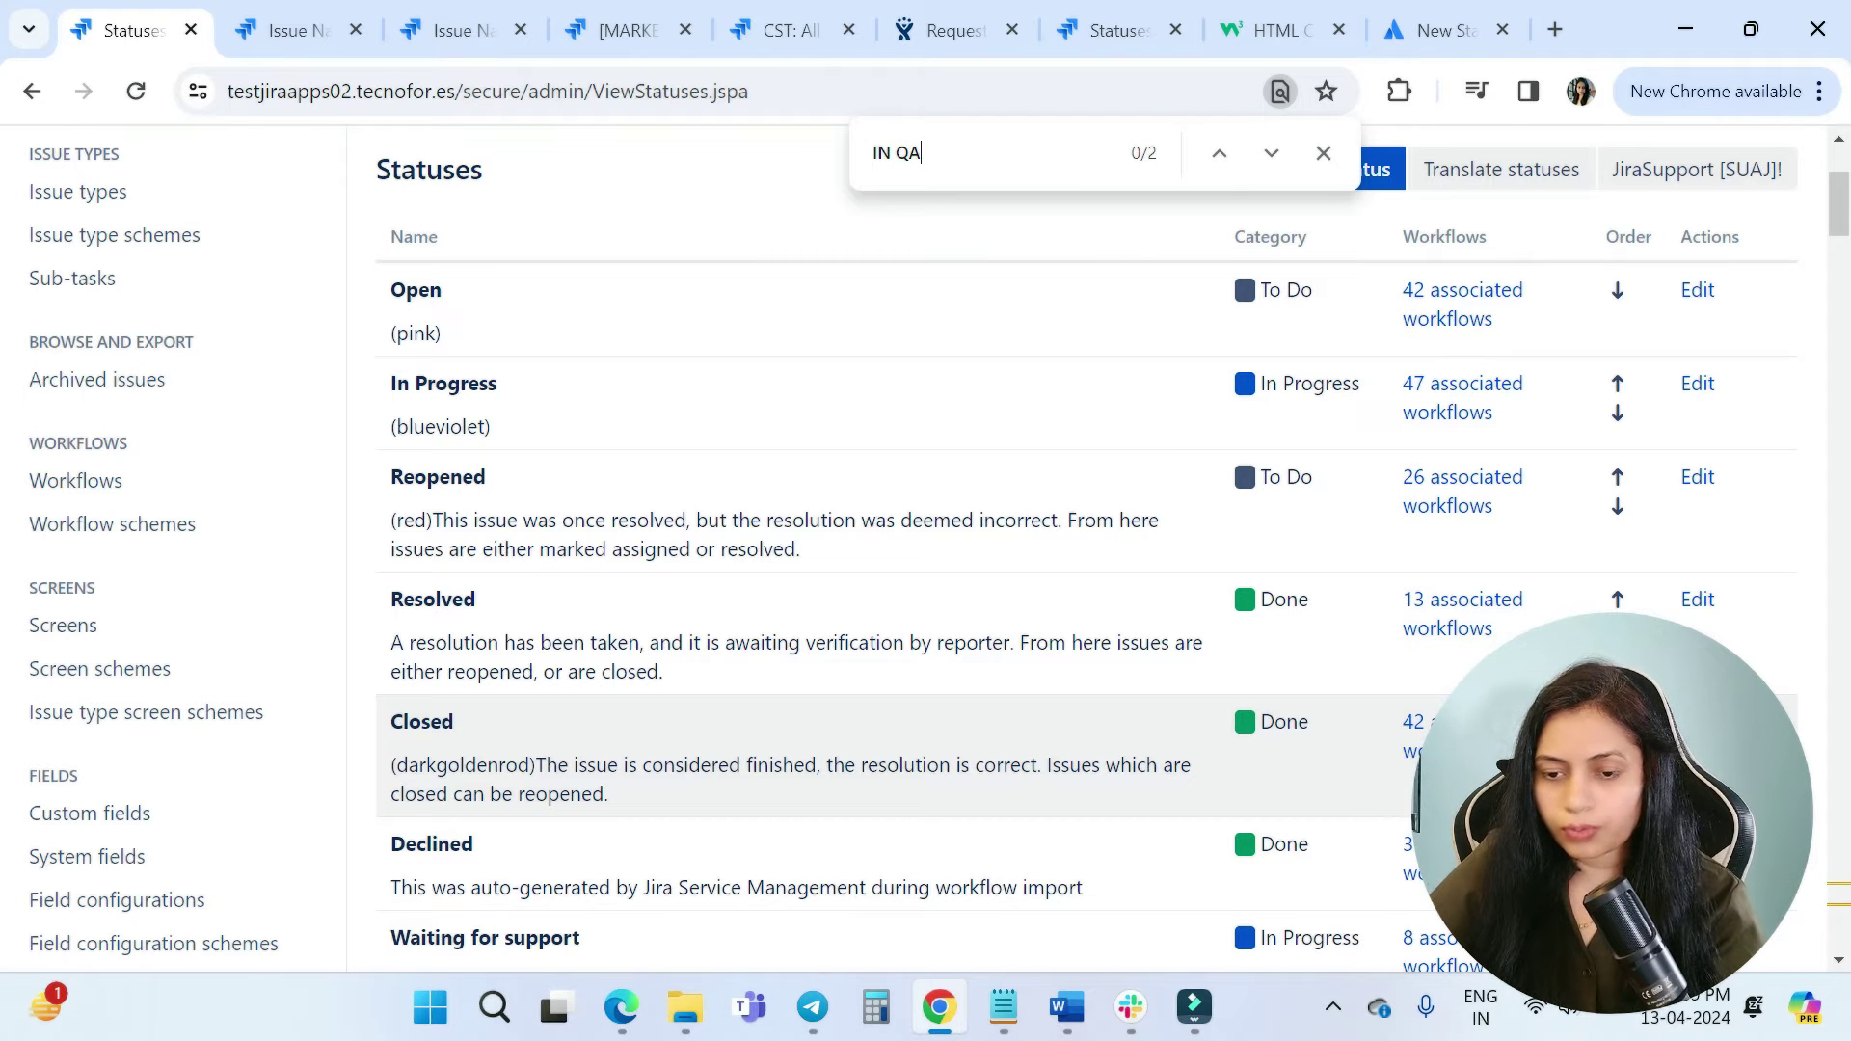
key(Return)
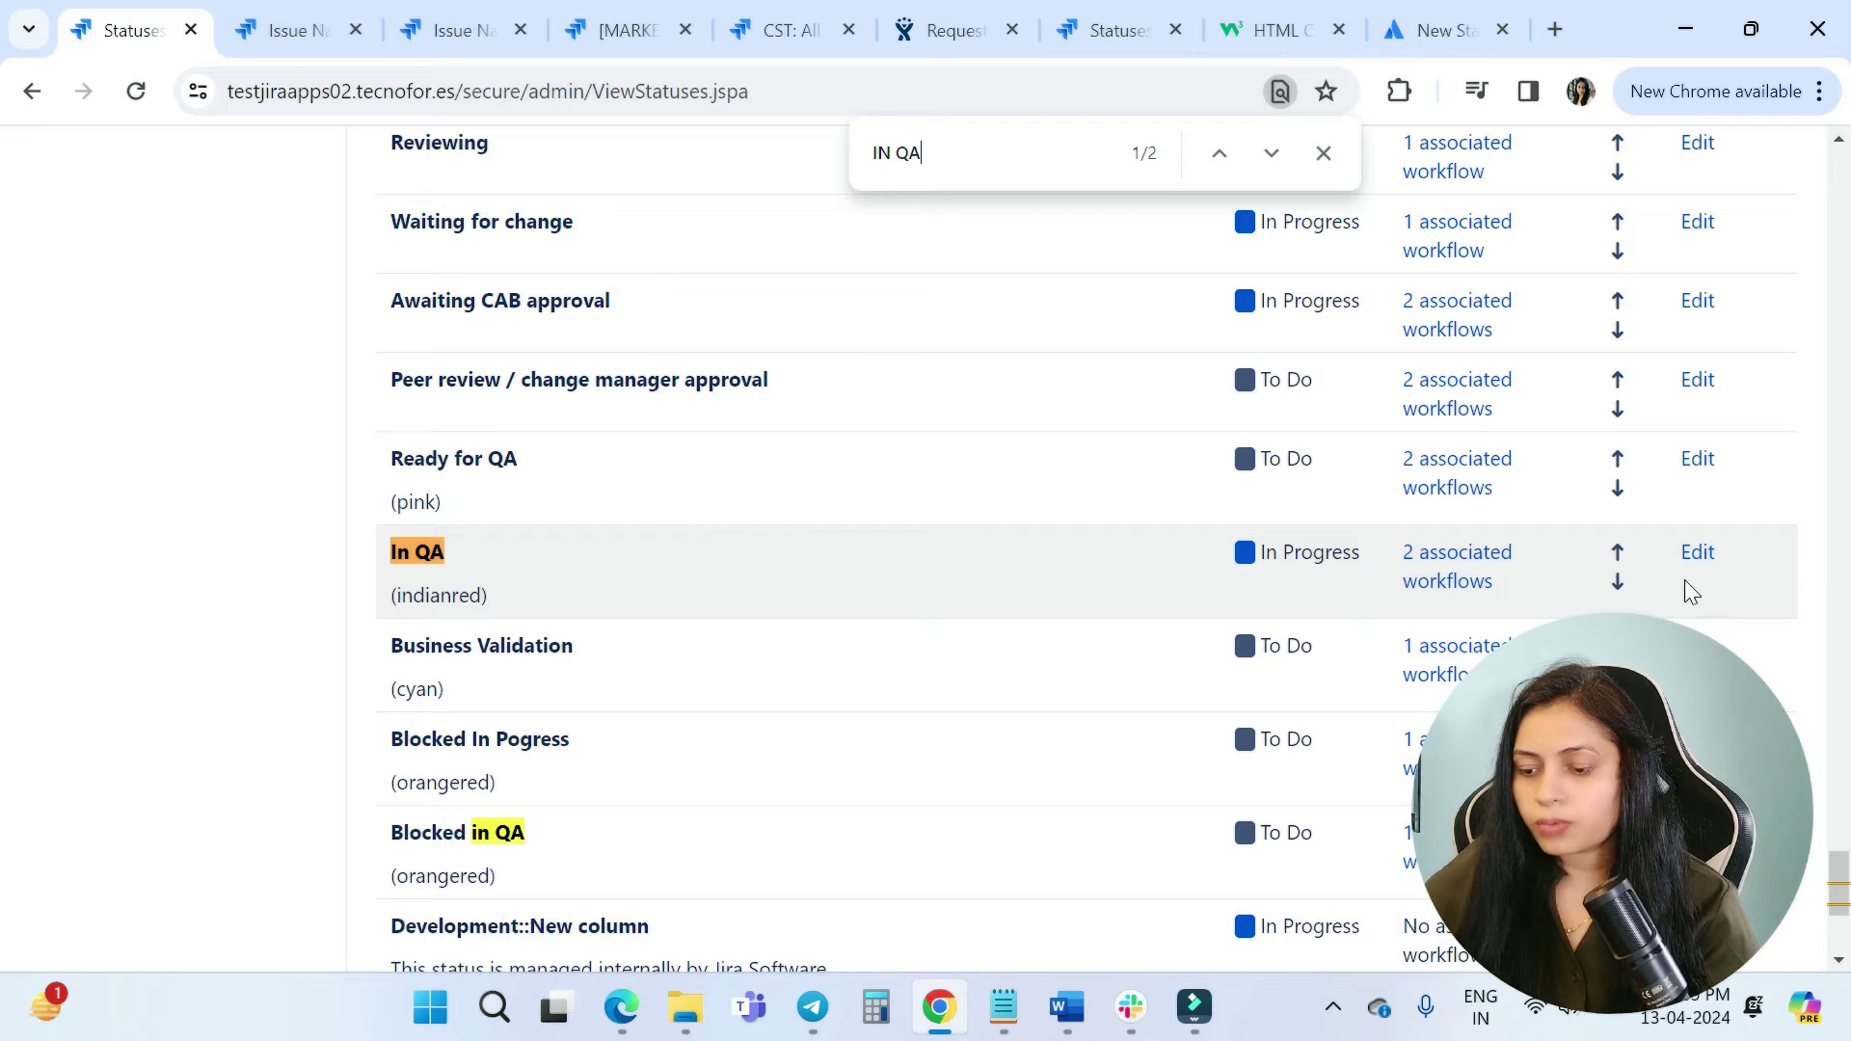
Edit the In QA status, select 'indianred' in its description, and view the web colour chart.
click(1698, 554)
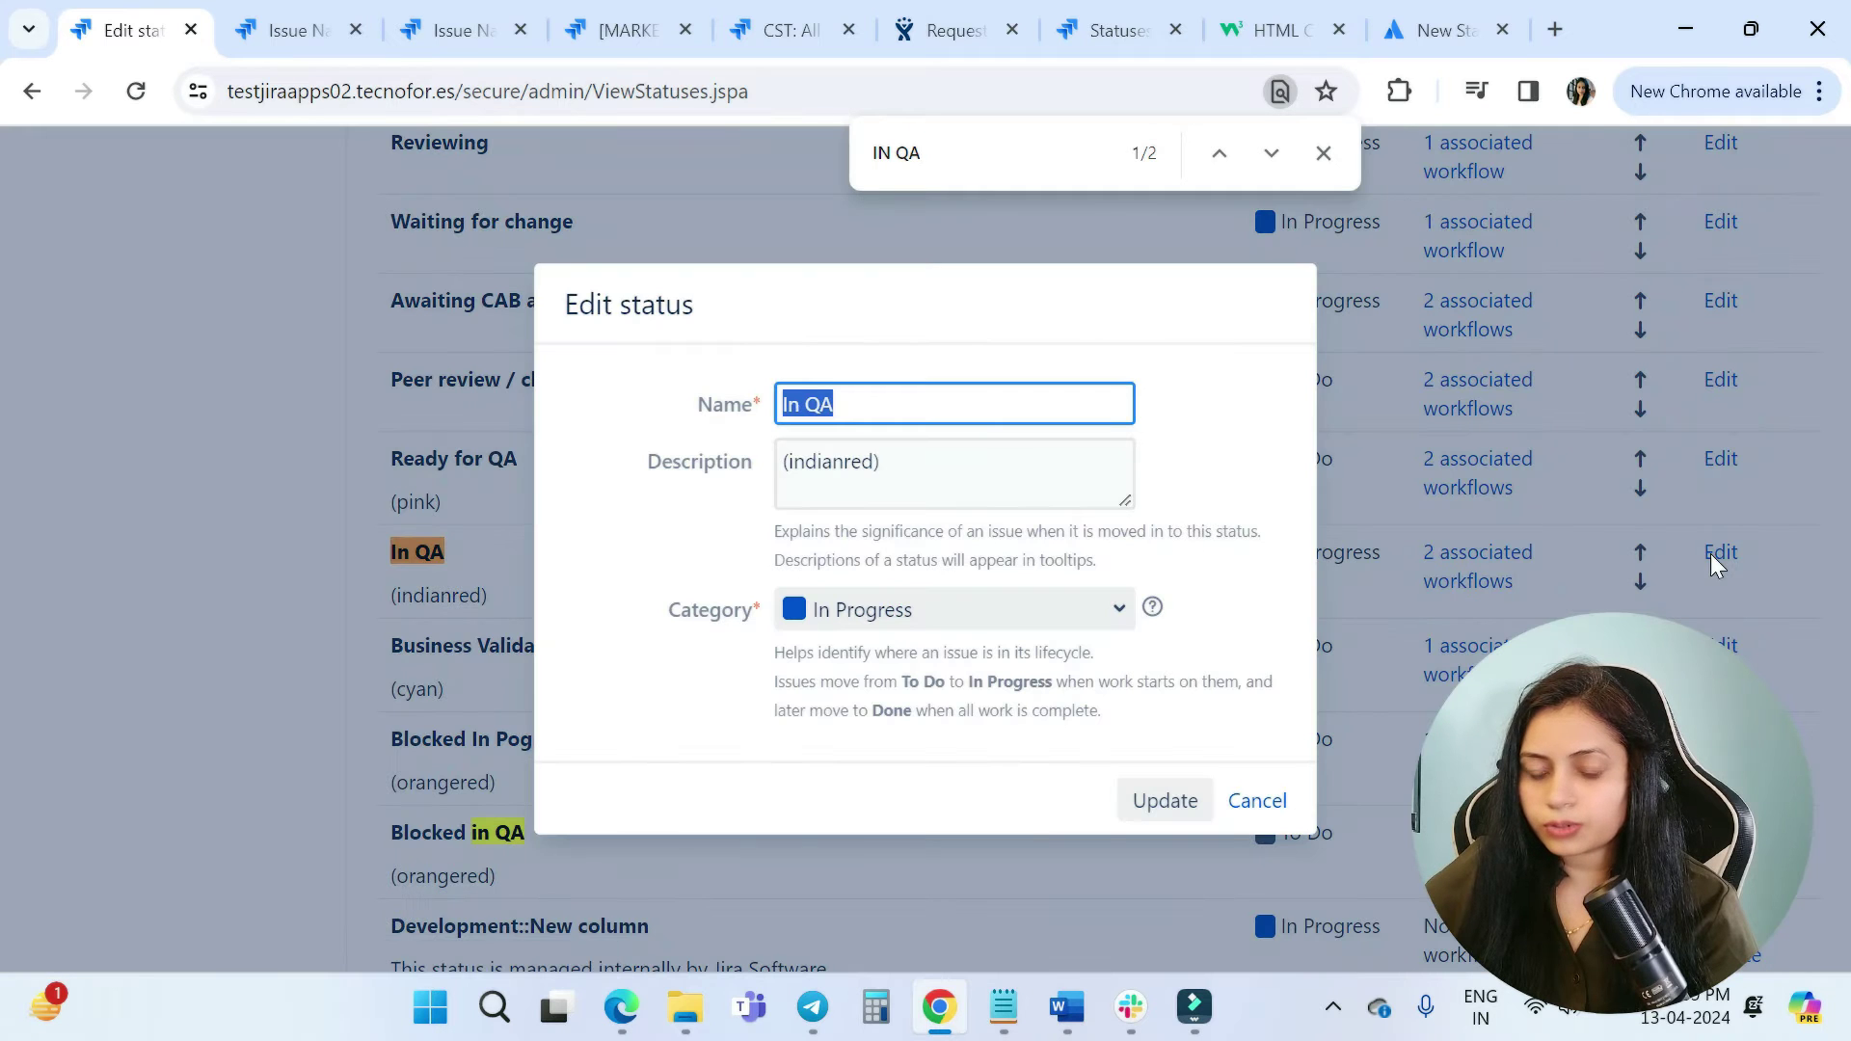
key(Tab)
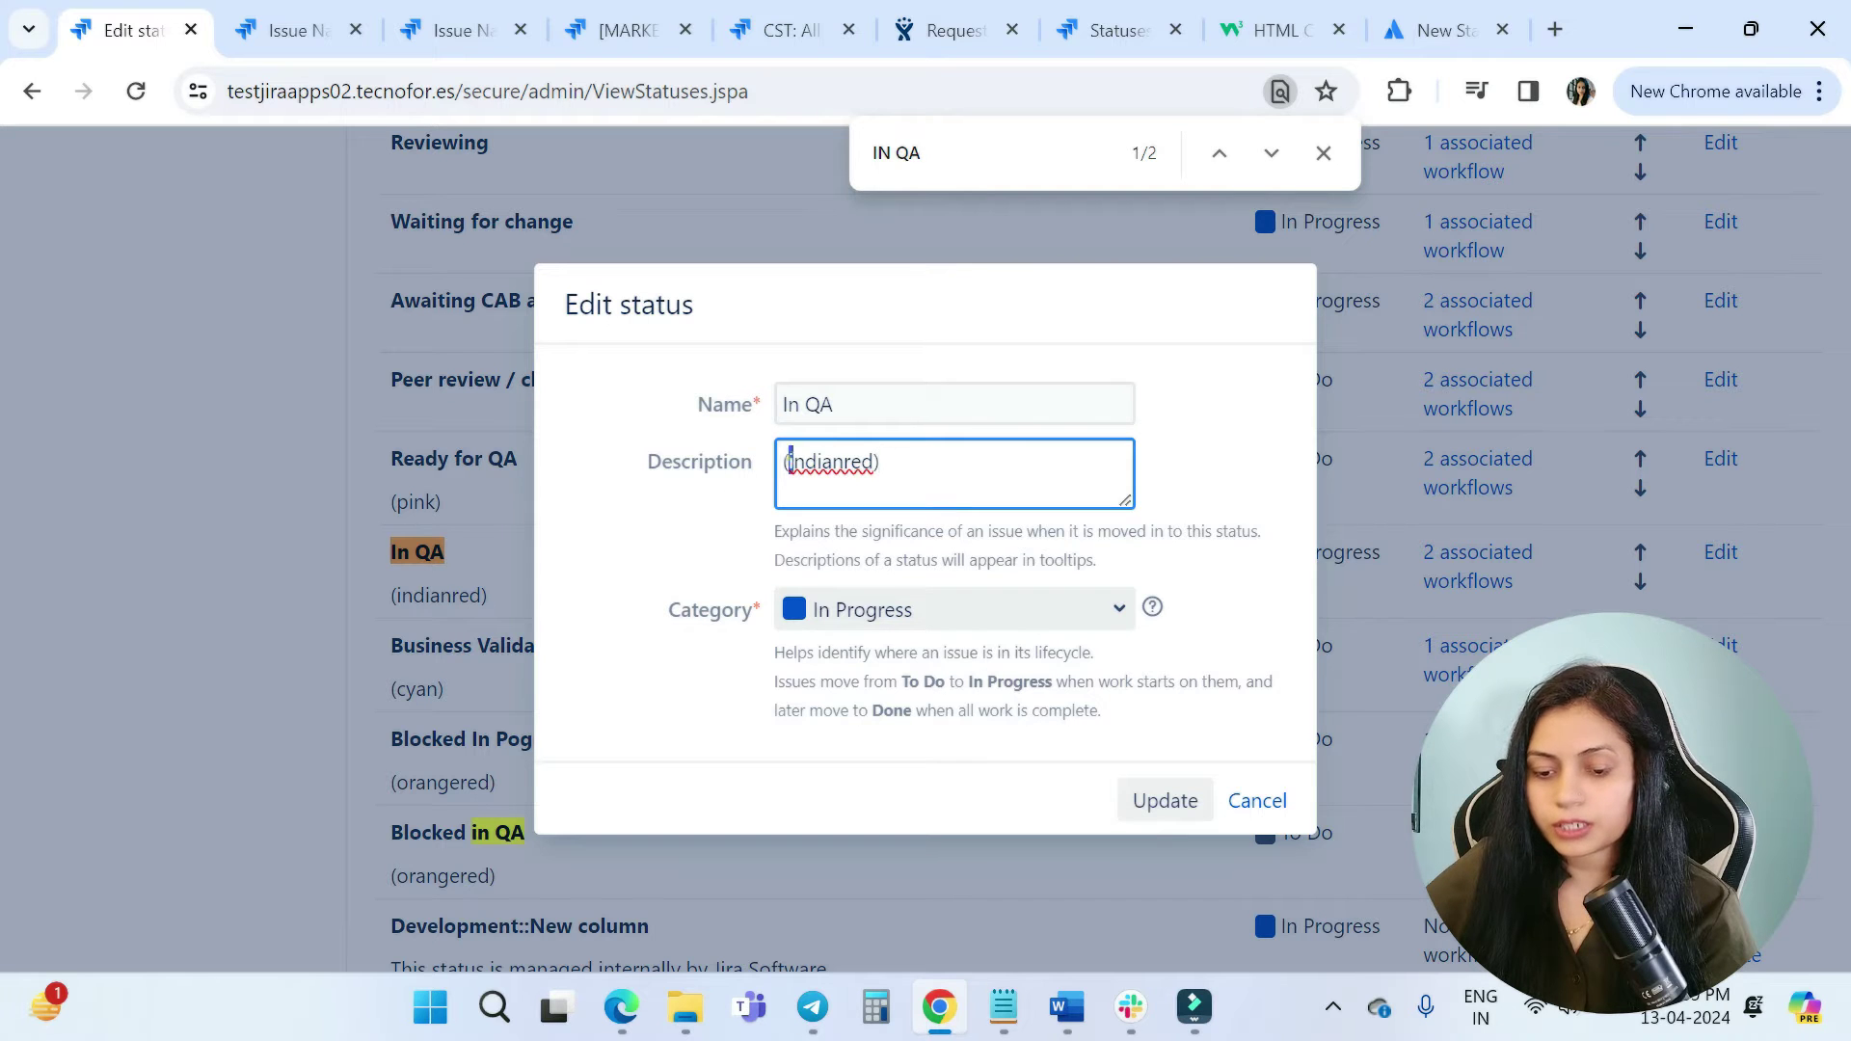
double_click(791, 461)
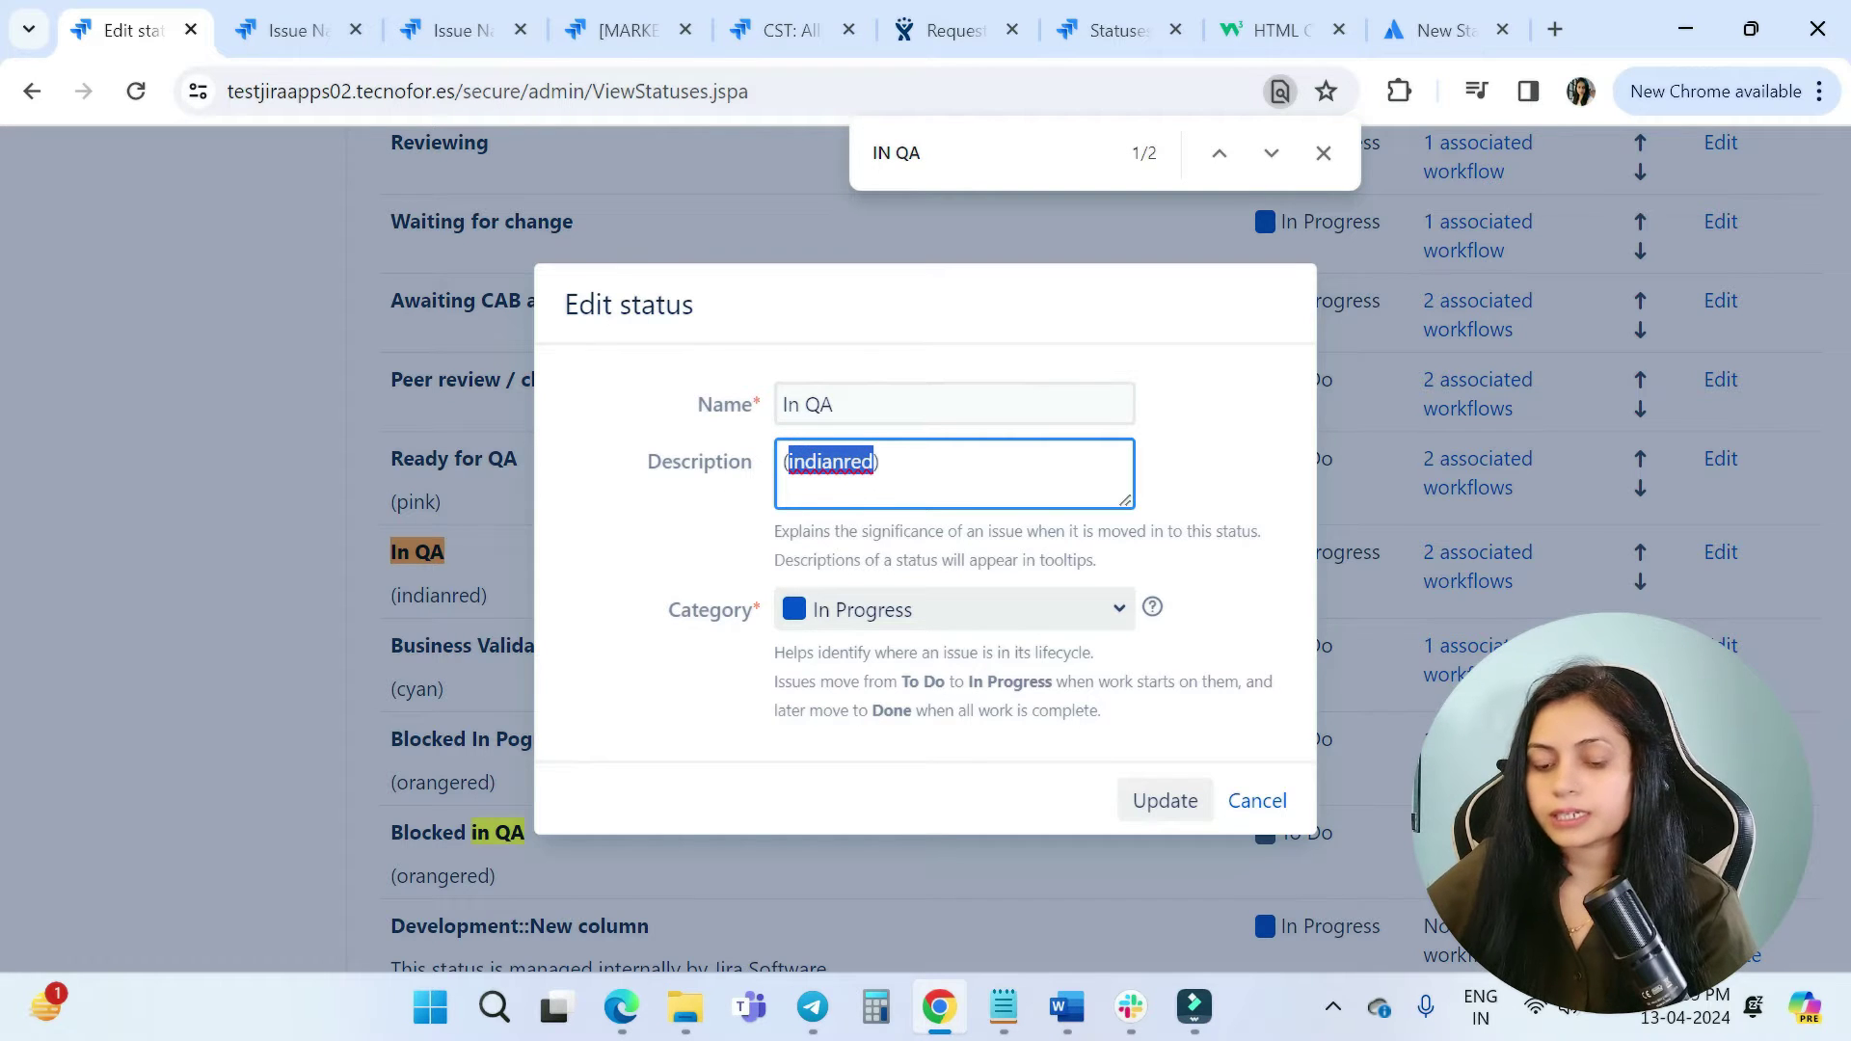
click(957, 474)
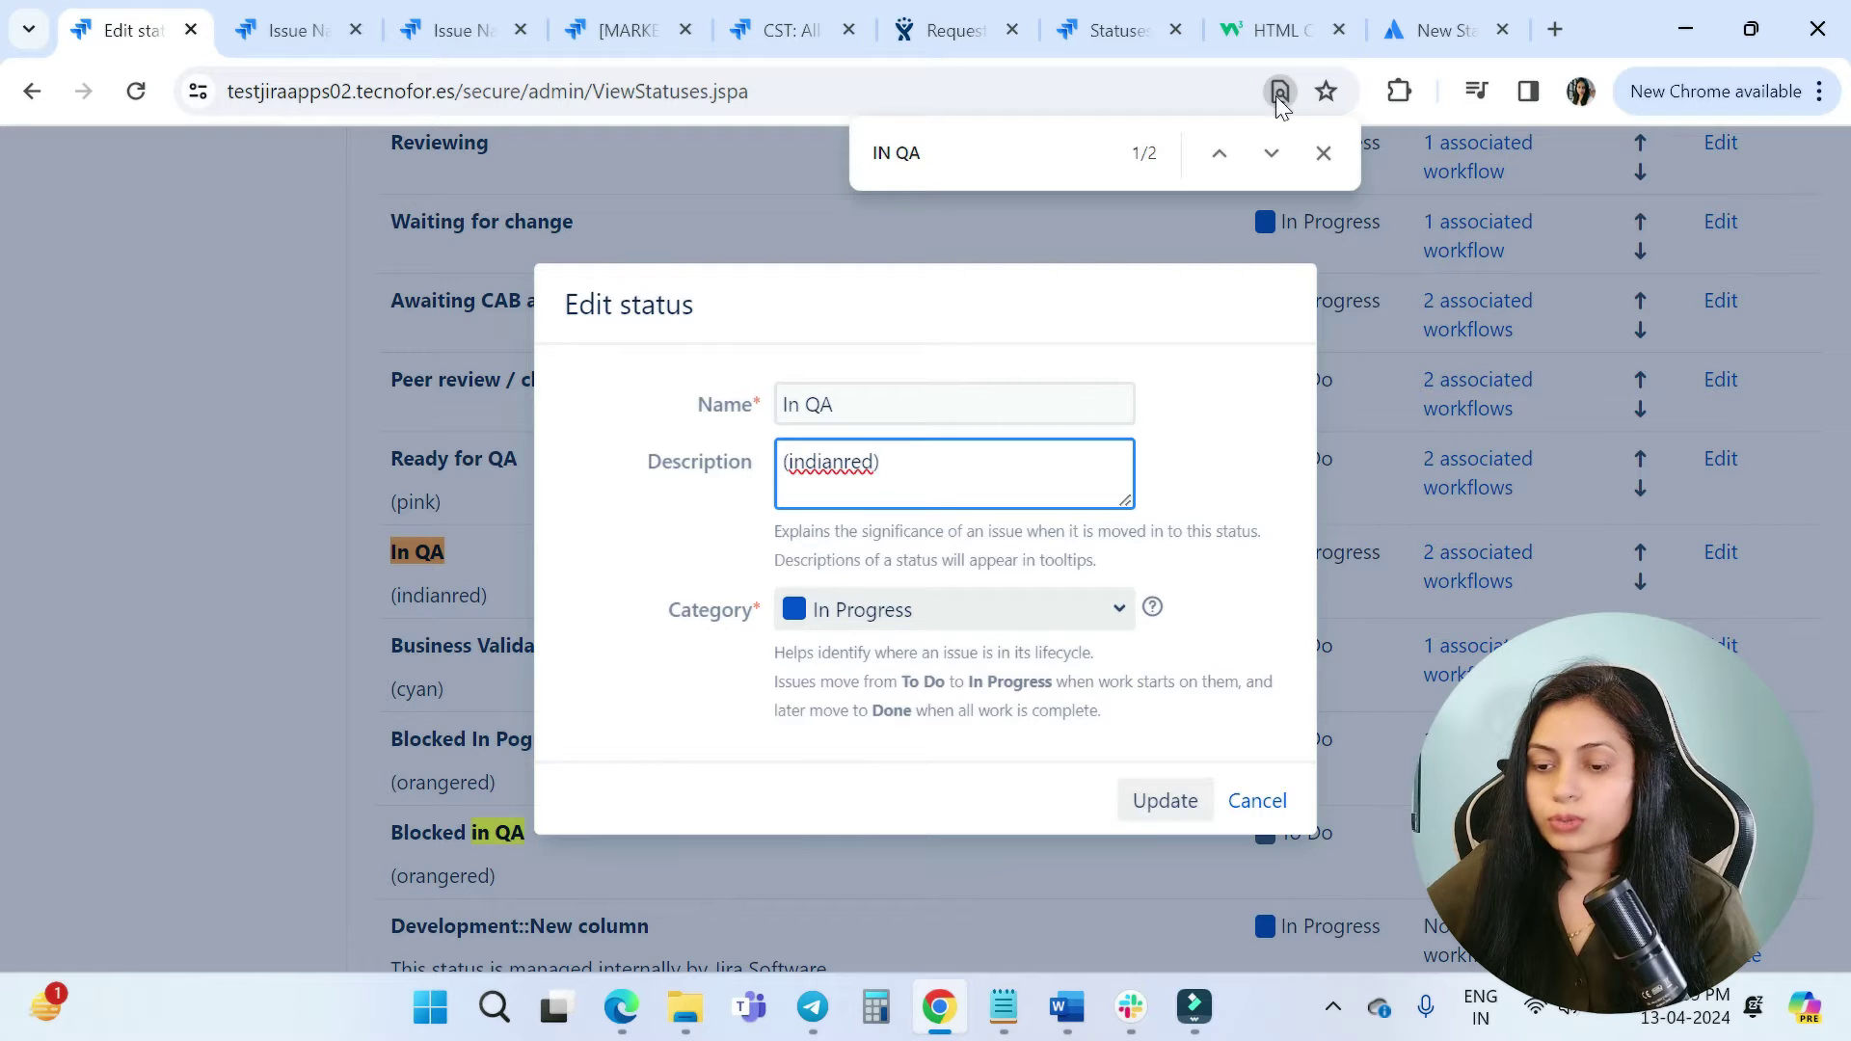
click(1269, 32)
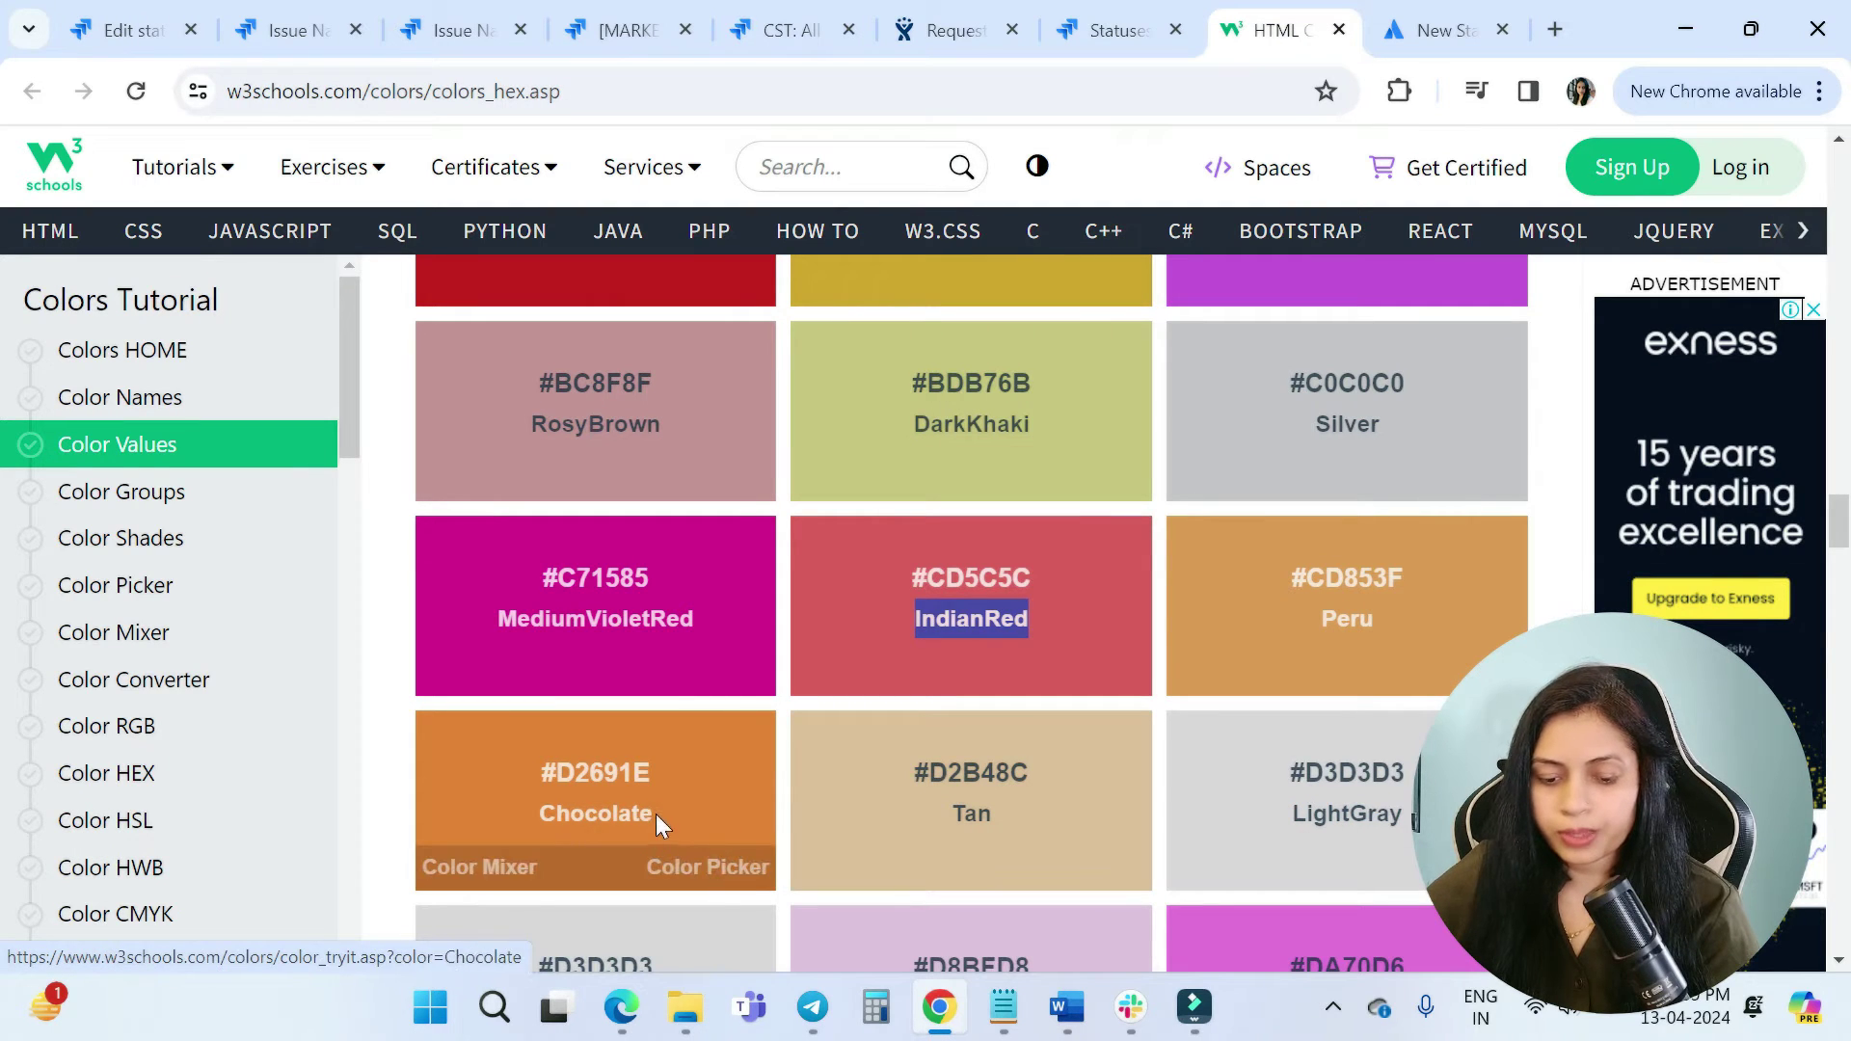
Copy 'Chocolate' from the W3Schools chart and select 'indianred' in the In QA description.
drag(655, 814, 572, 815)
right_click(559, 822)
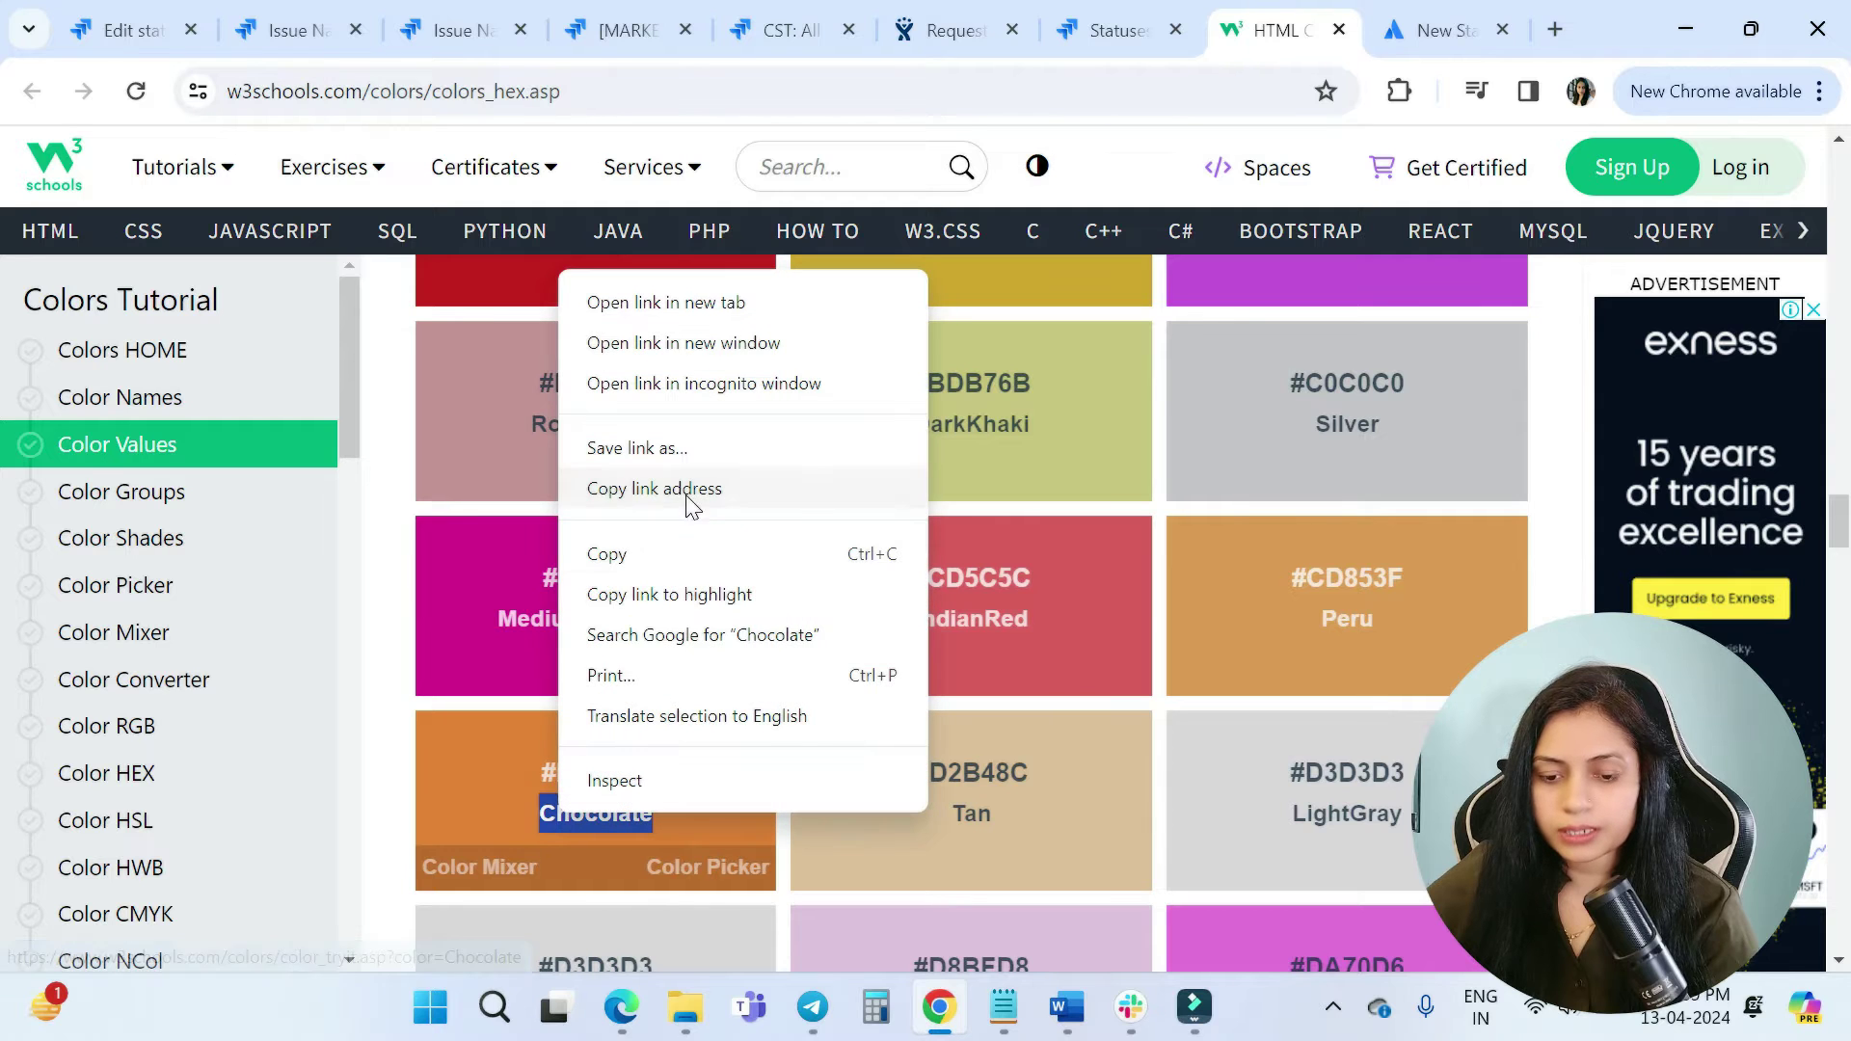
click(659, 553)
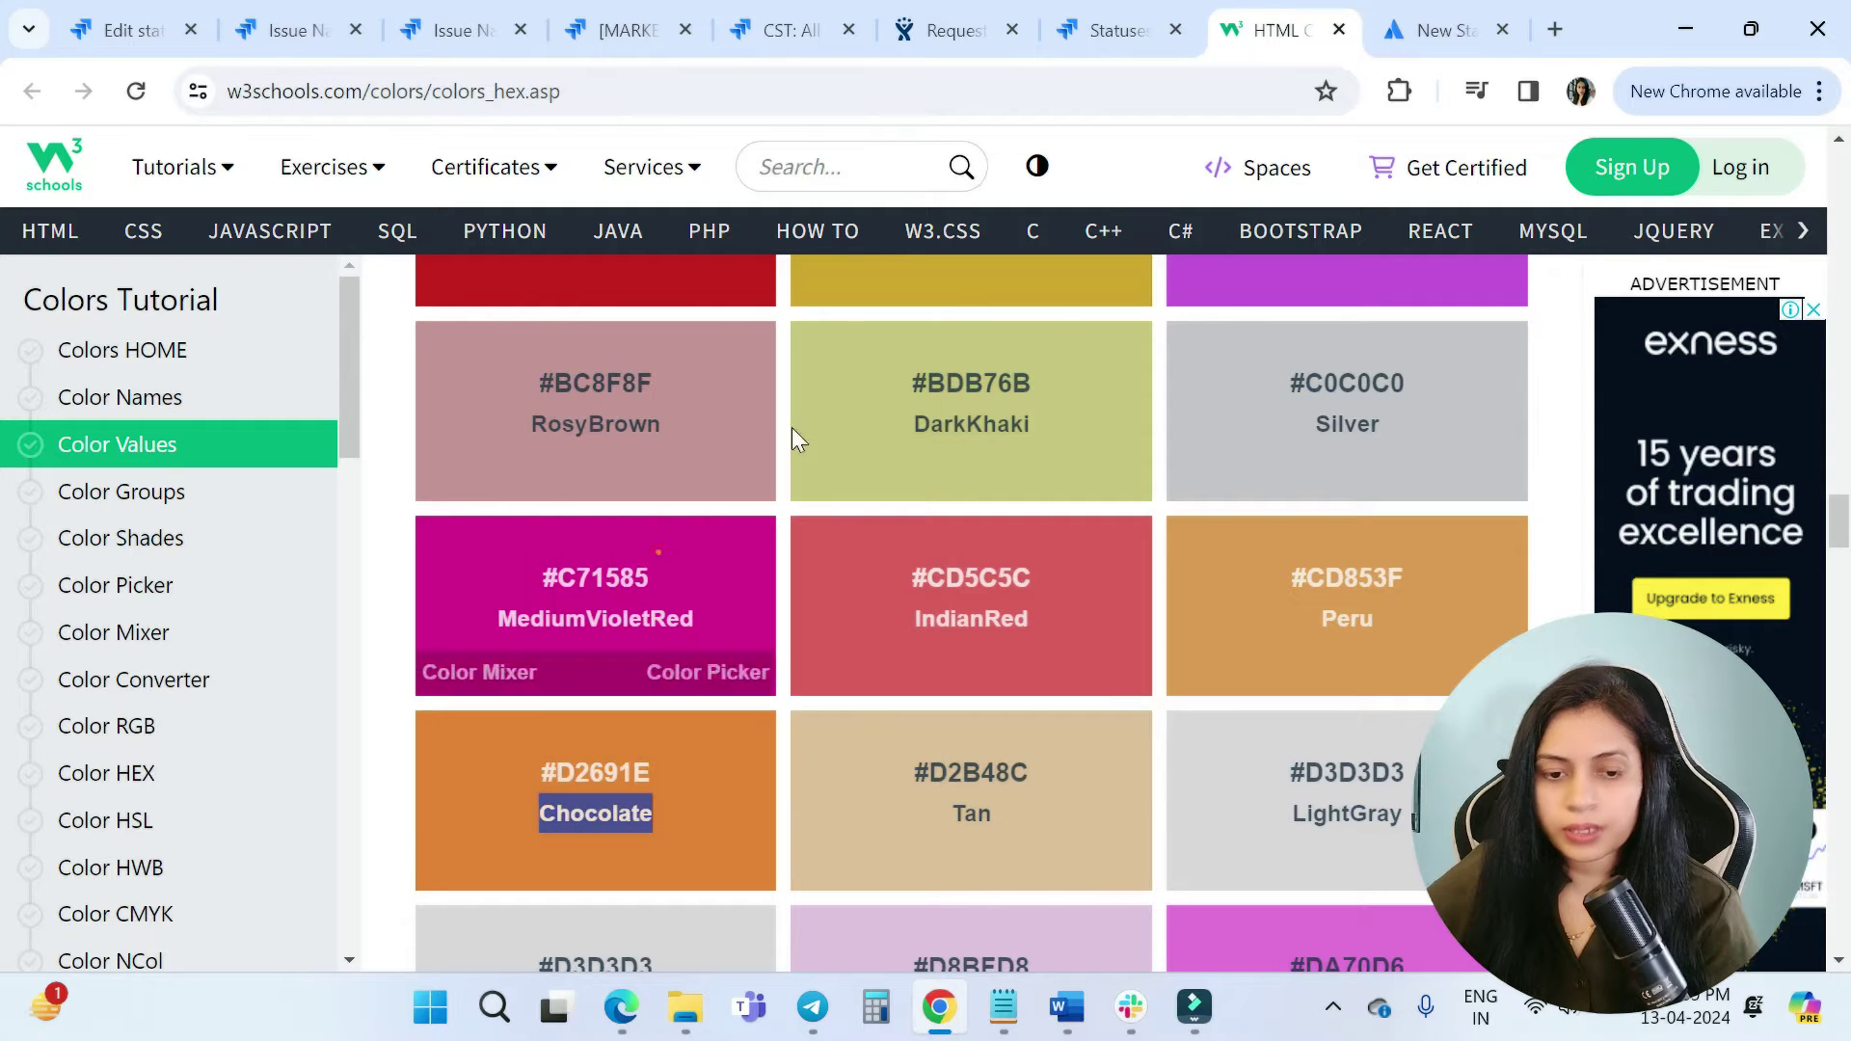
click(129, 23)
double_click(831, 462)
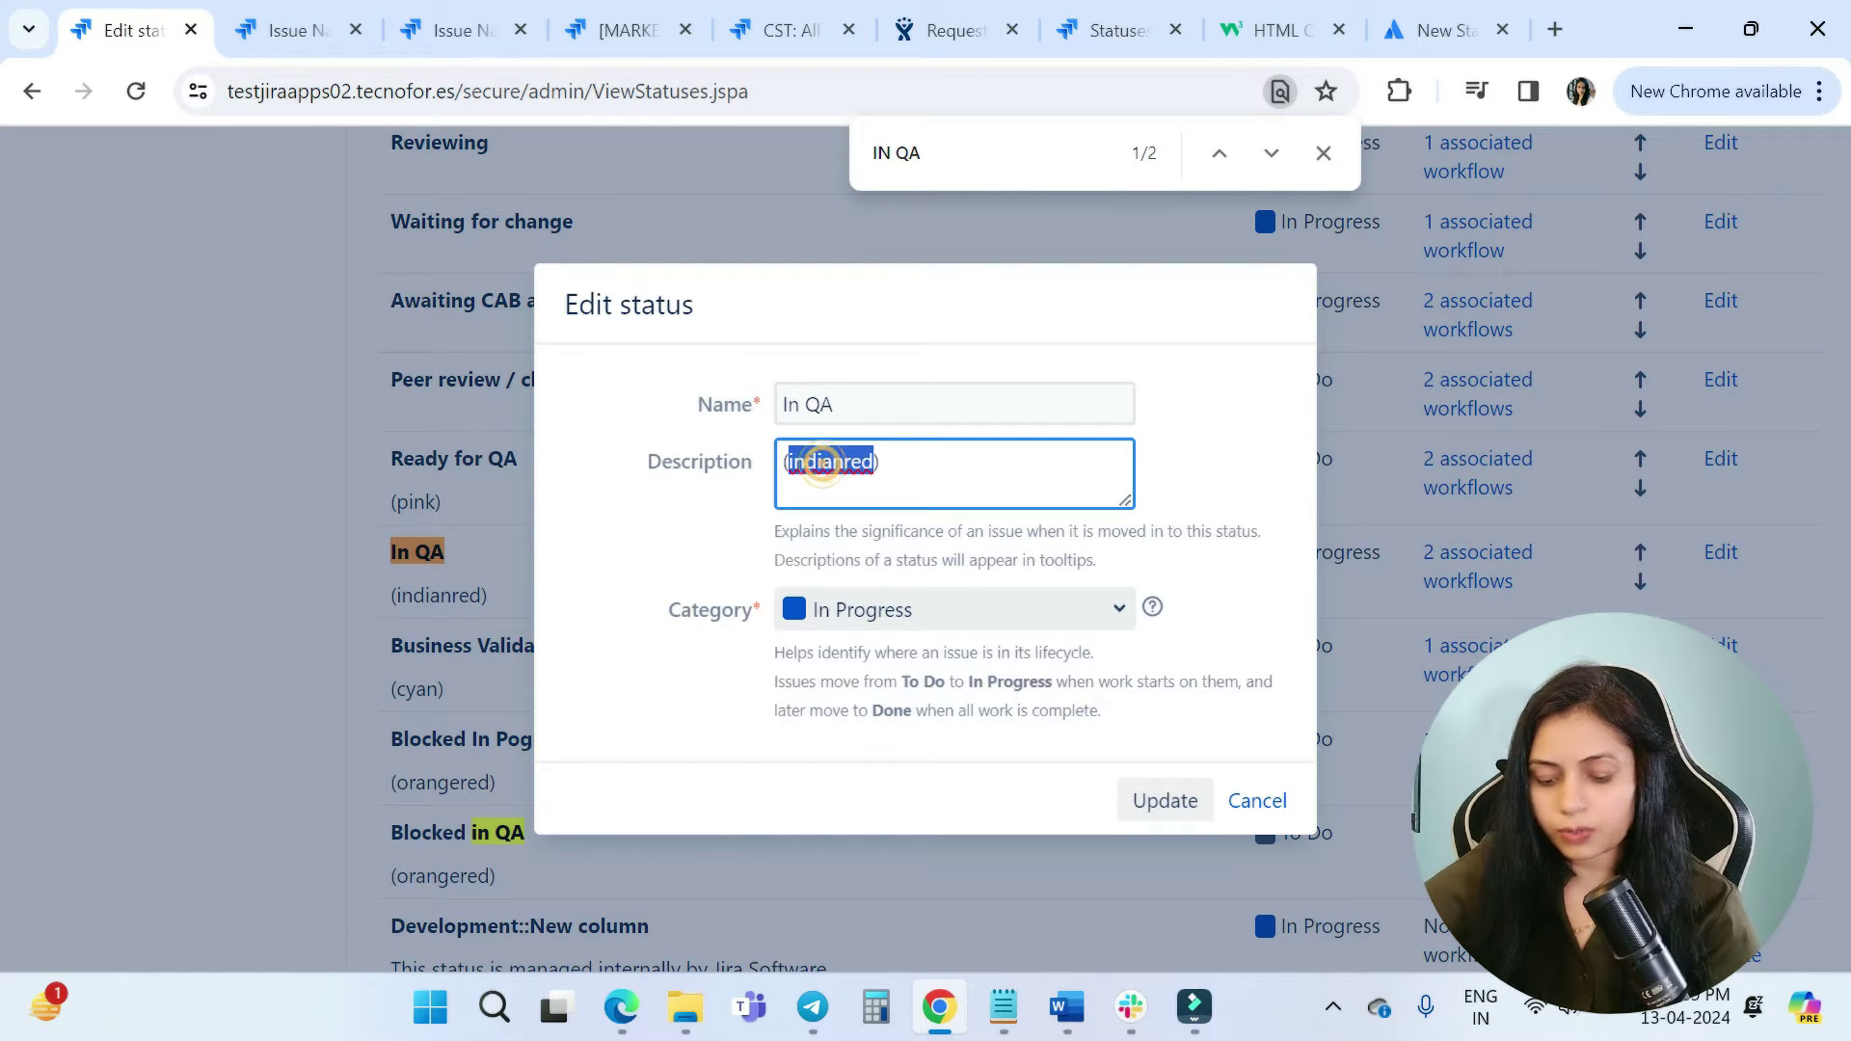
Replace the description with lowercase '(chocolate)' and update the In QA status.
key(ctrl+v)
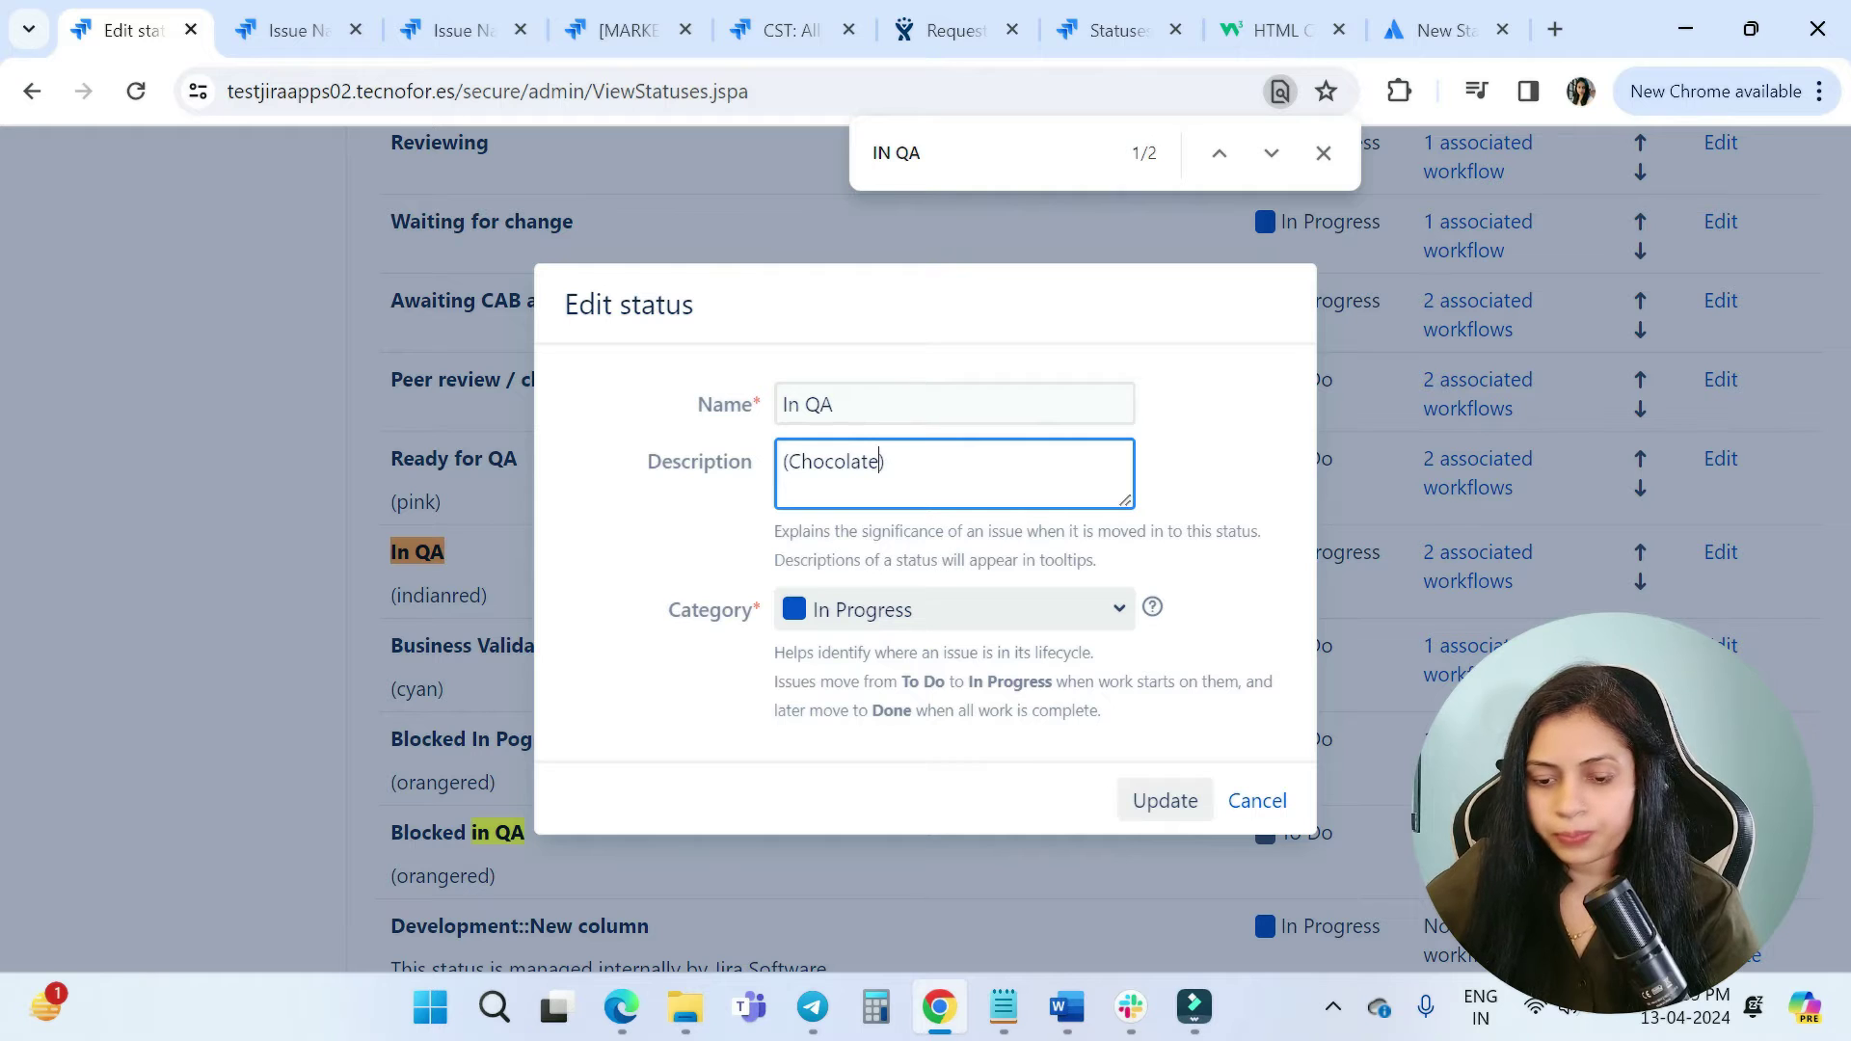
click(792, 462)
key(BackSpace)
text(c)
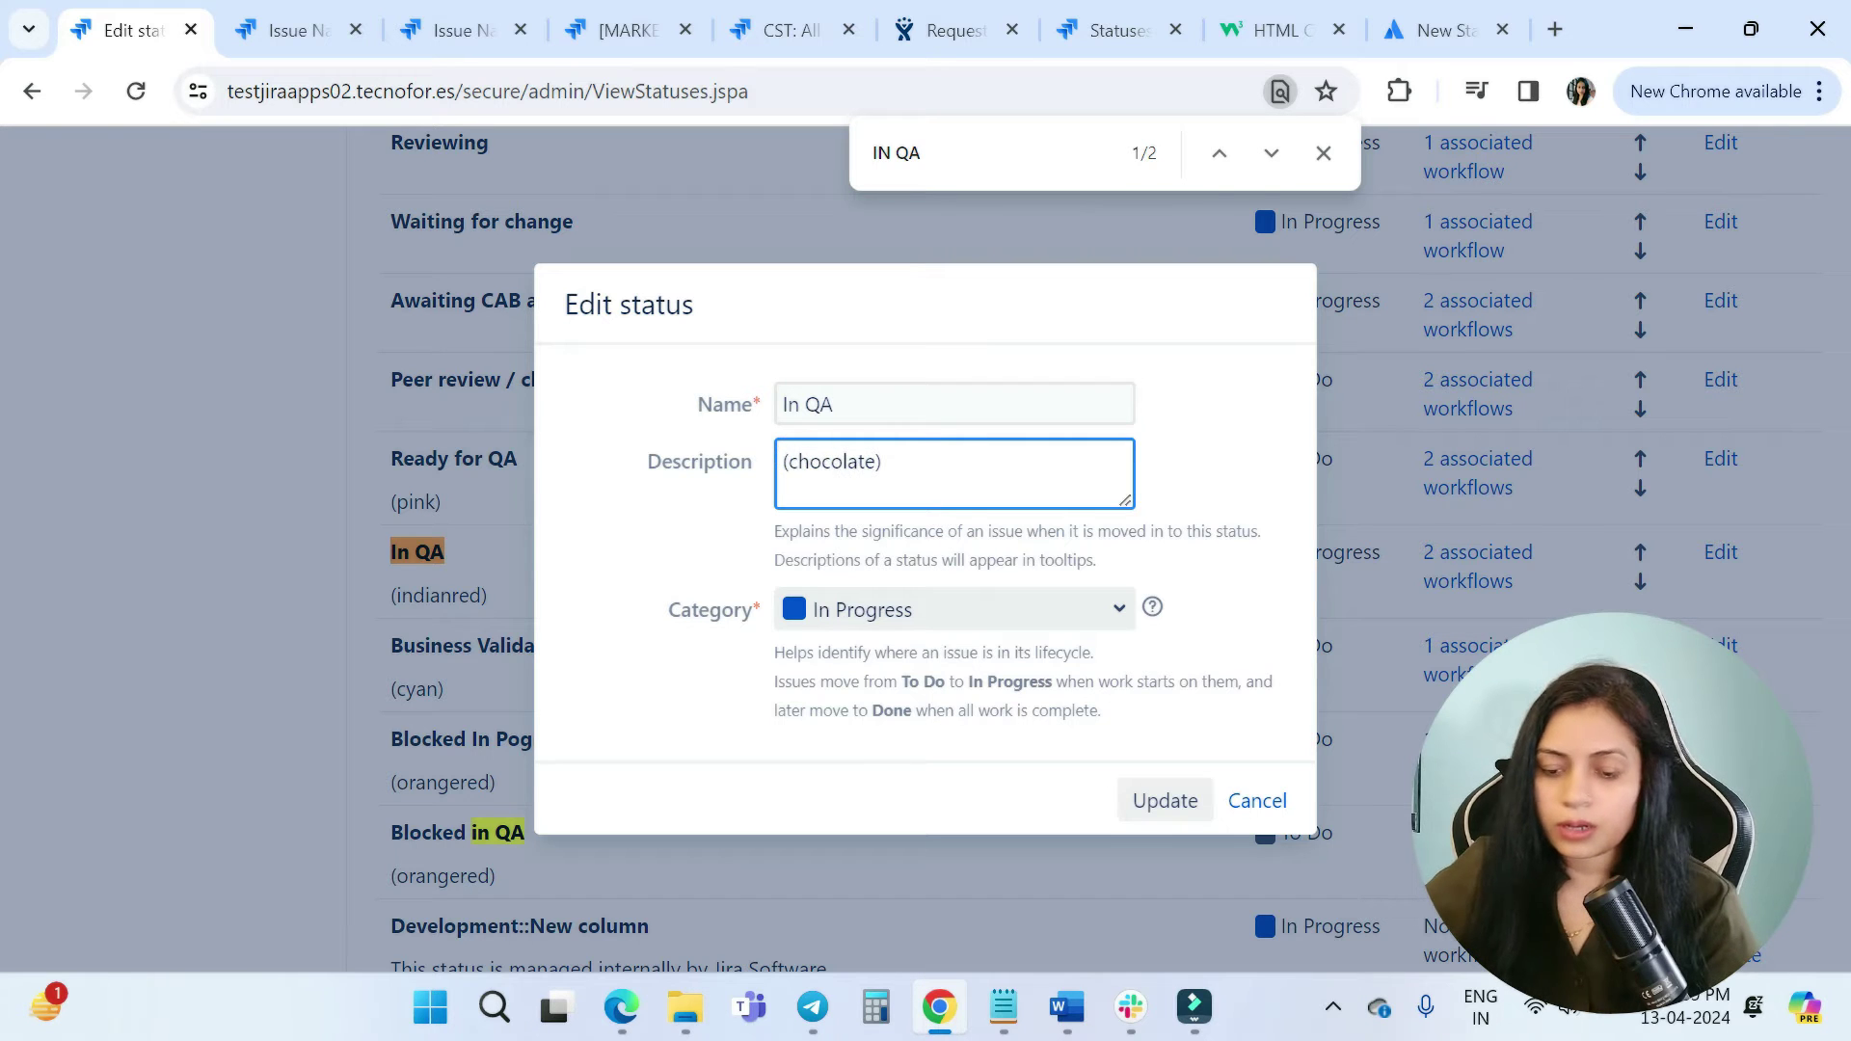
key(shift+Left)
key(shift+Left)
key(shift+Left)
key(shift+Left)
key(shift+Left)
key(shift+Left)
key(shift+Left)
key(shift+Left)
key(shift+Left)
key(shift+Left)
key(shift+Left)
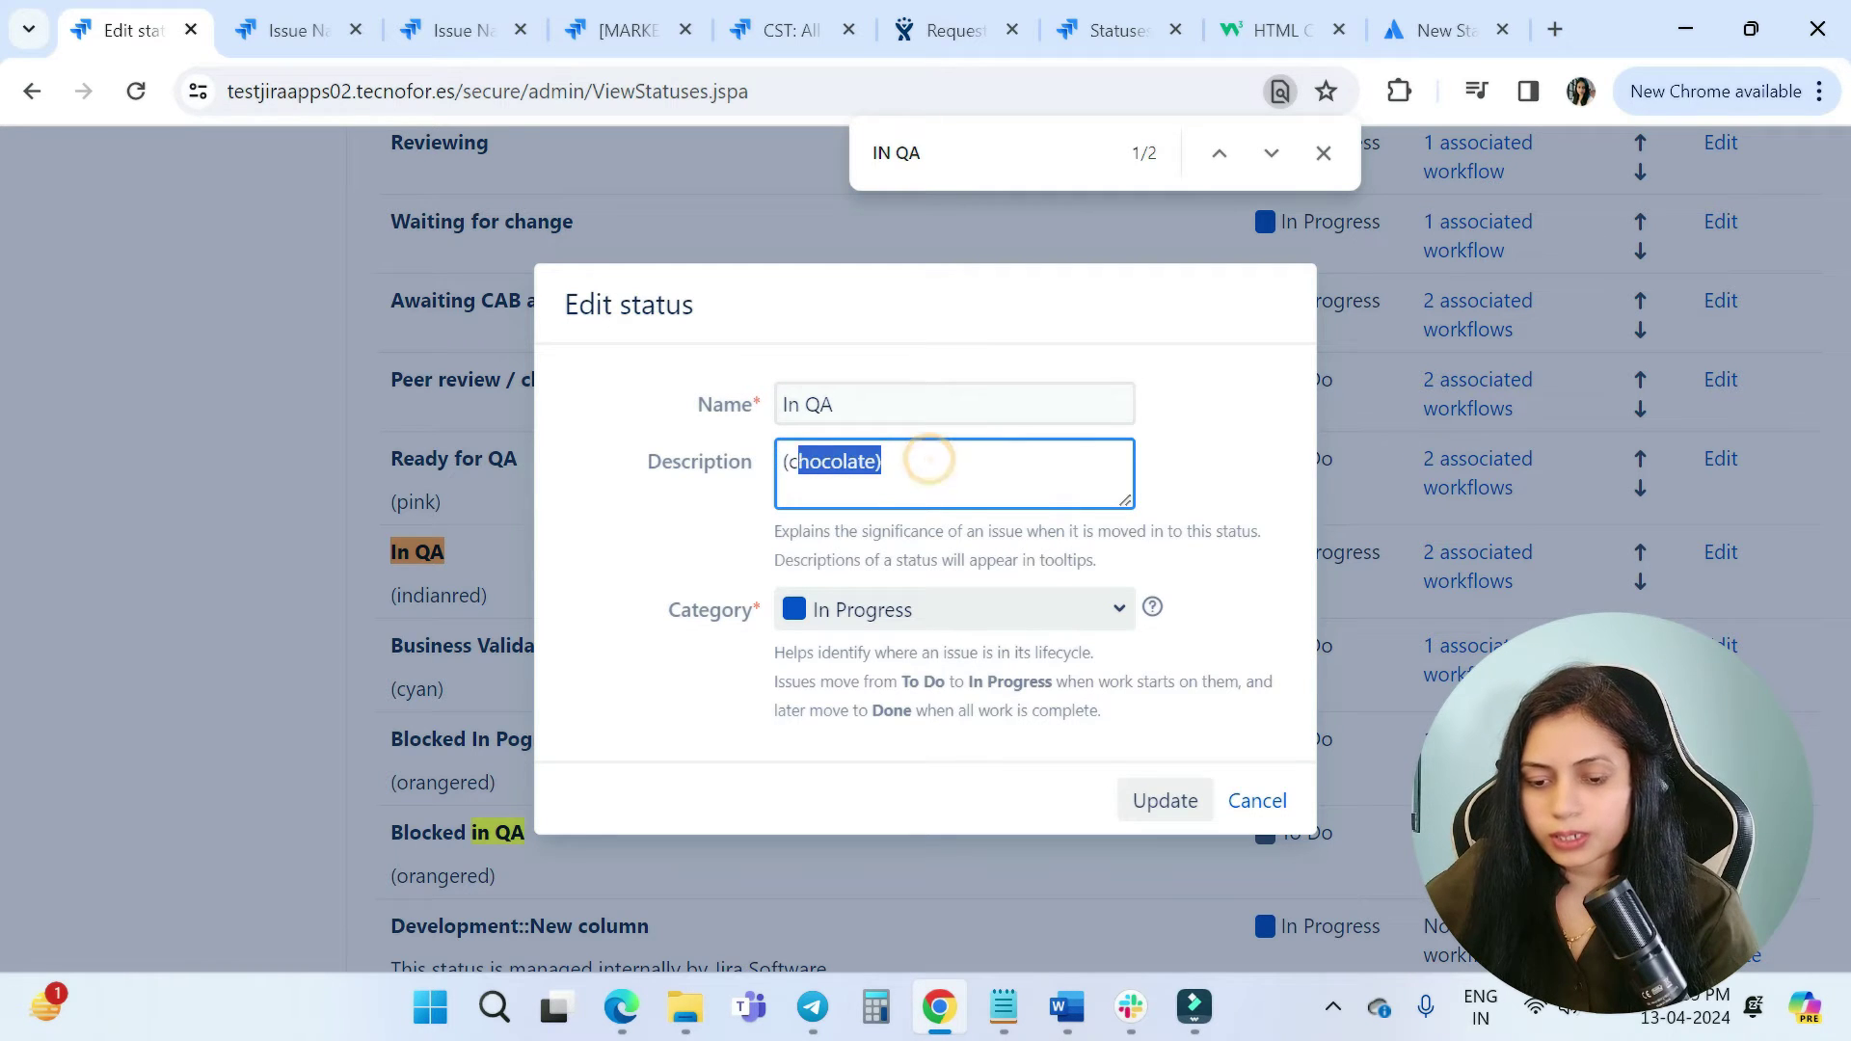
click(992, 479)
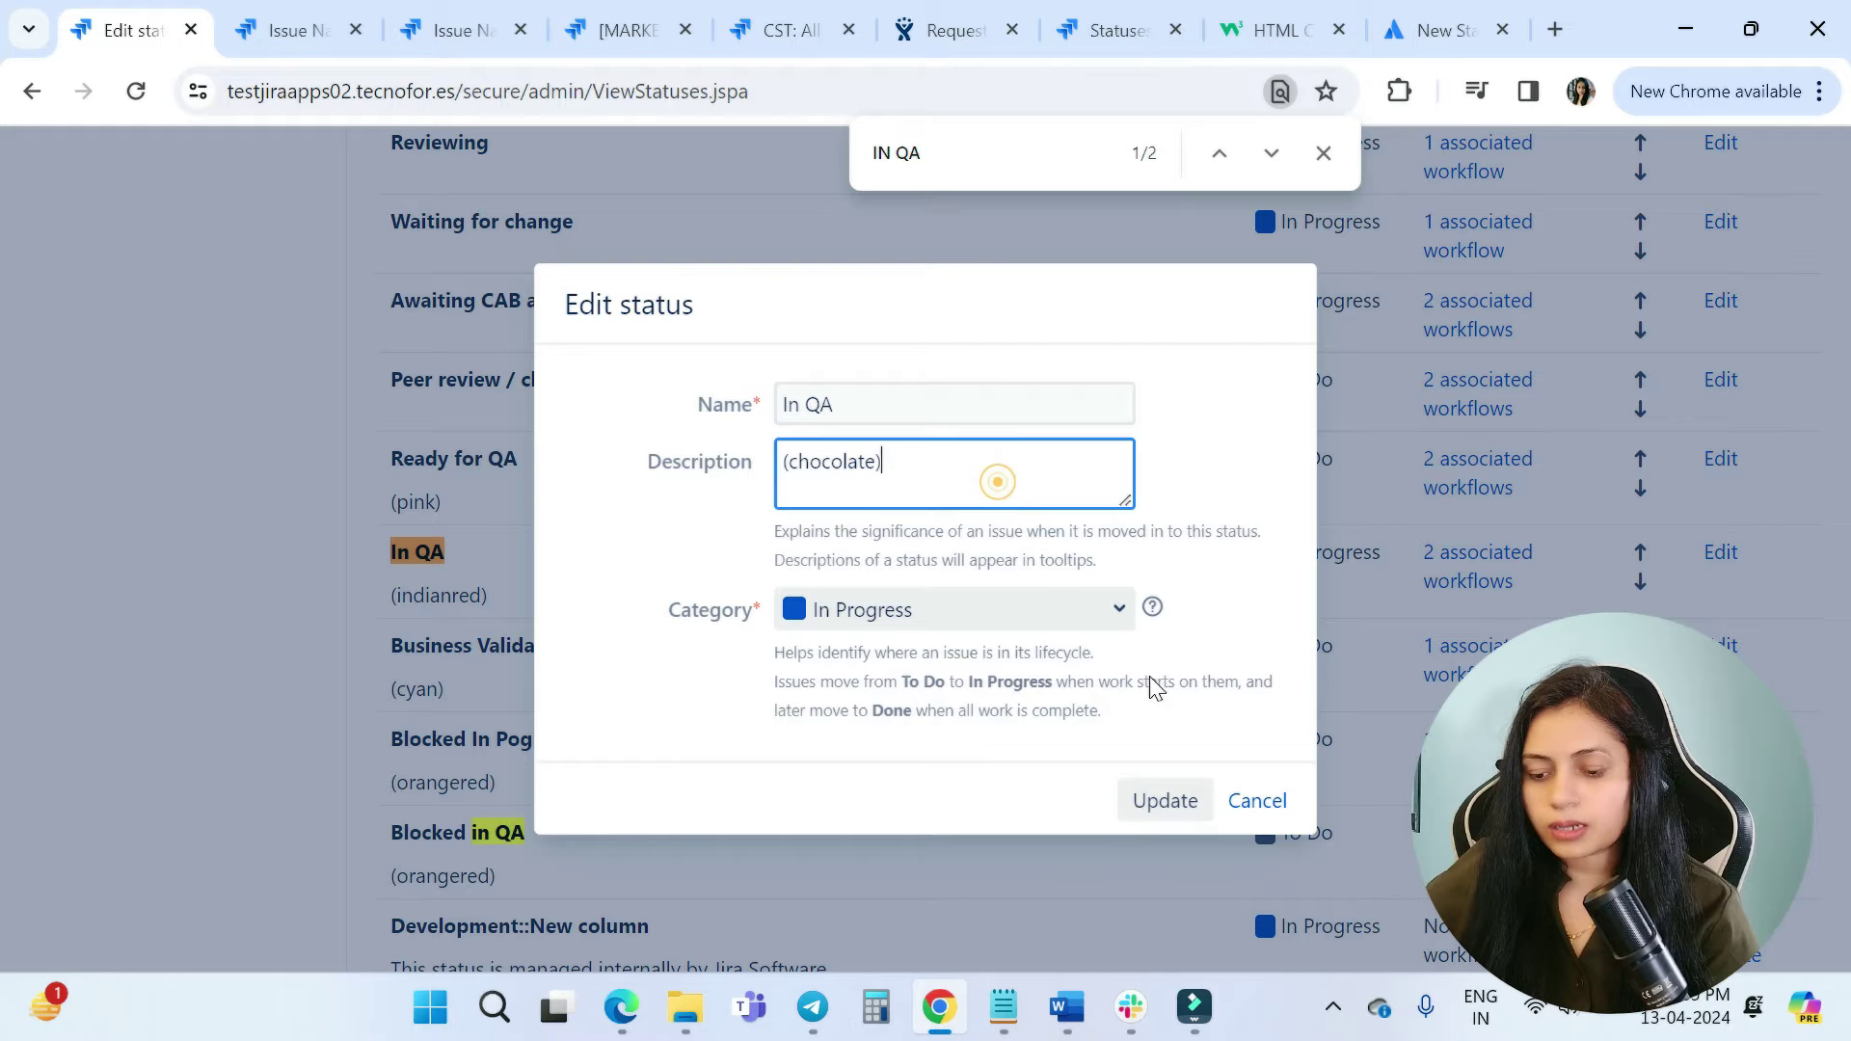
click(1161, 800)
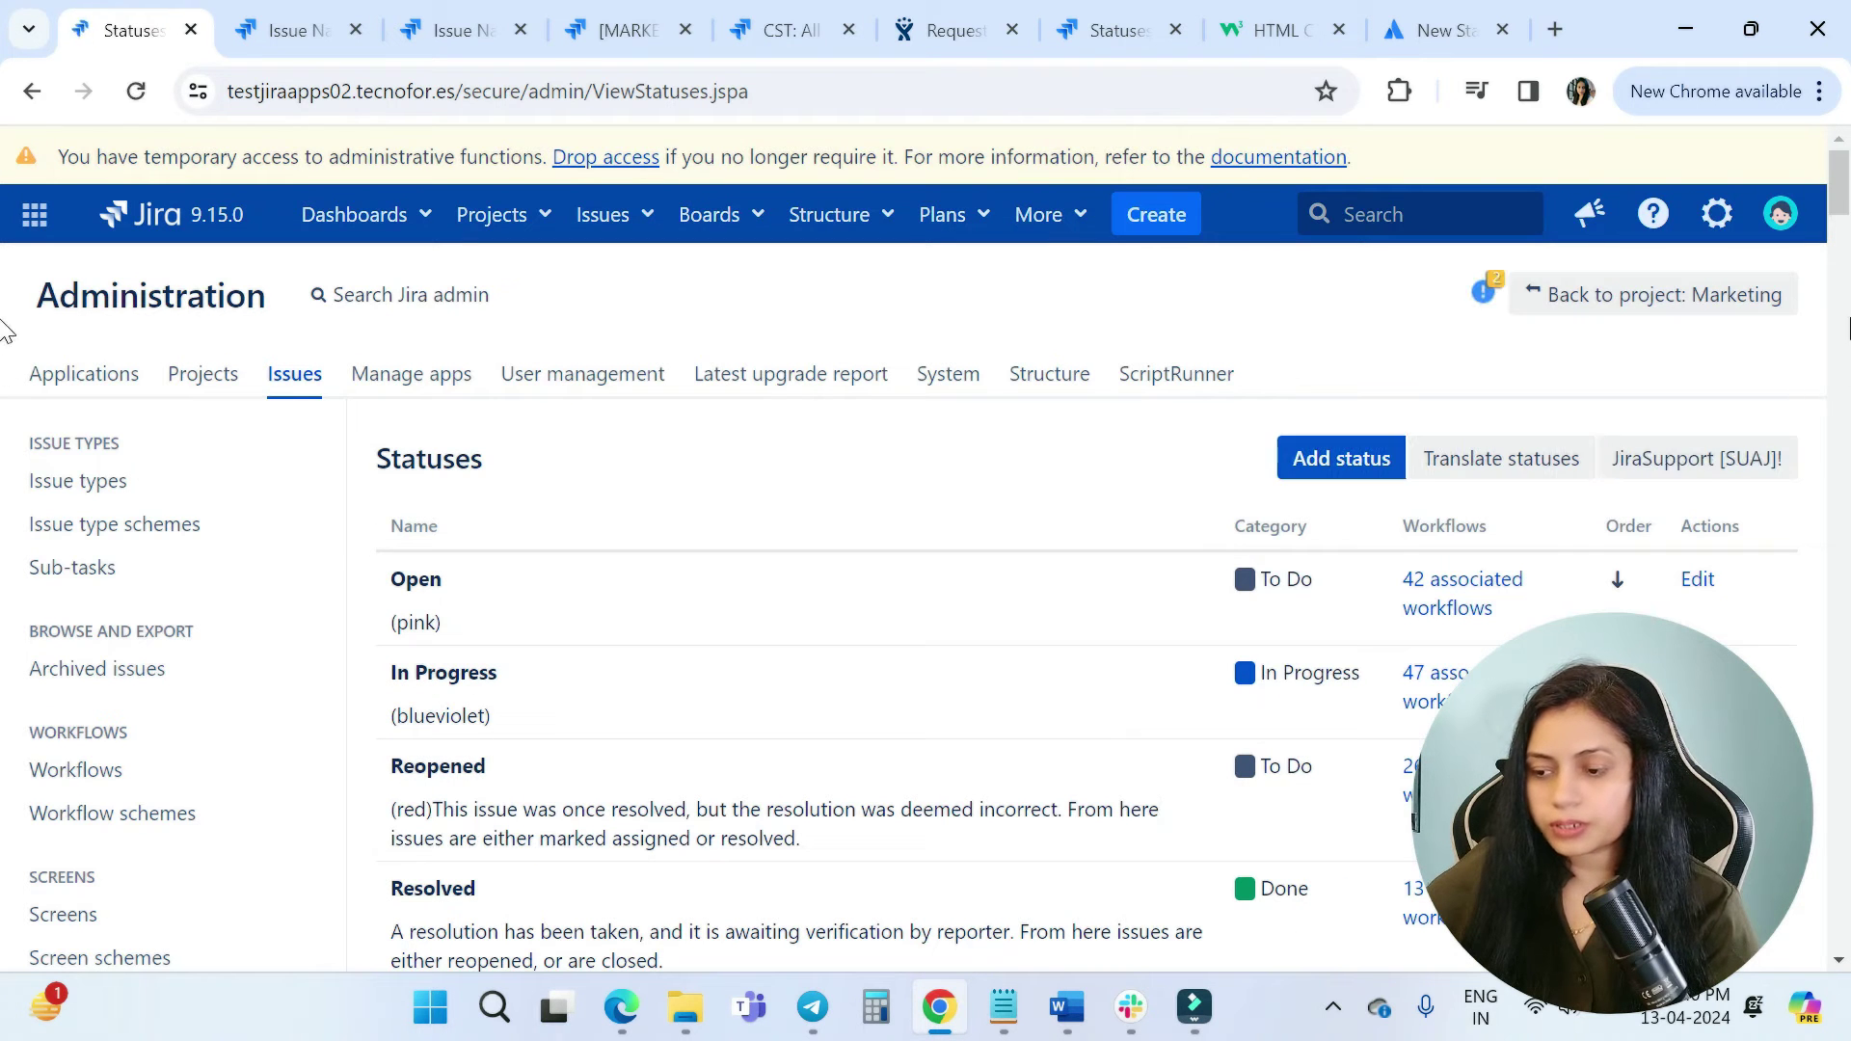
Leave the Statuses list for the Issue Navigator search results tab.
scroll(5, 241, down, 4)
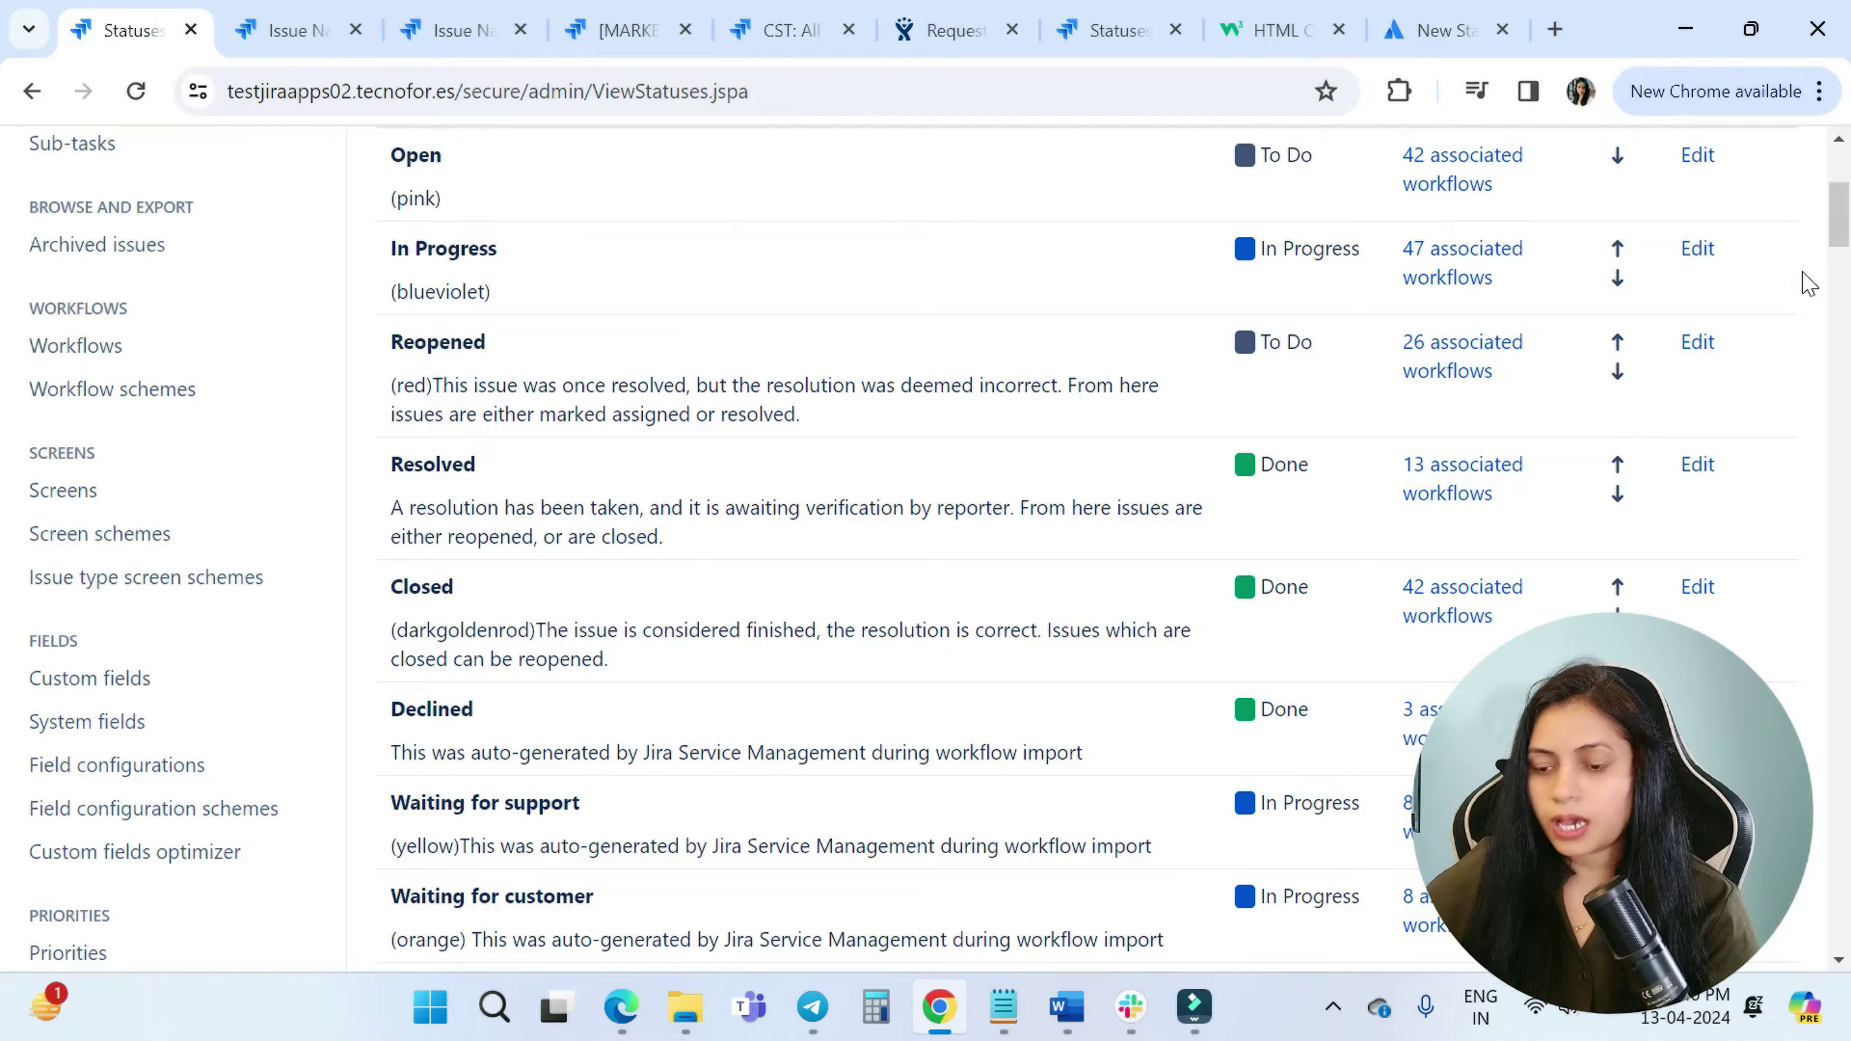
scroll(1735, 618, up, 2)
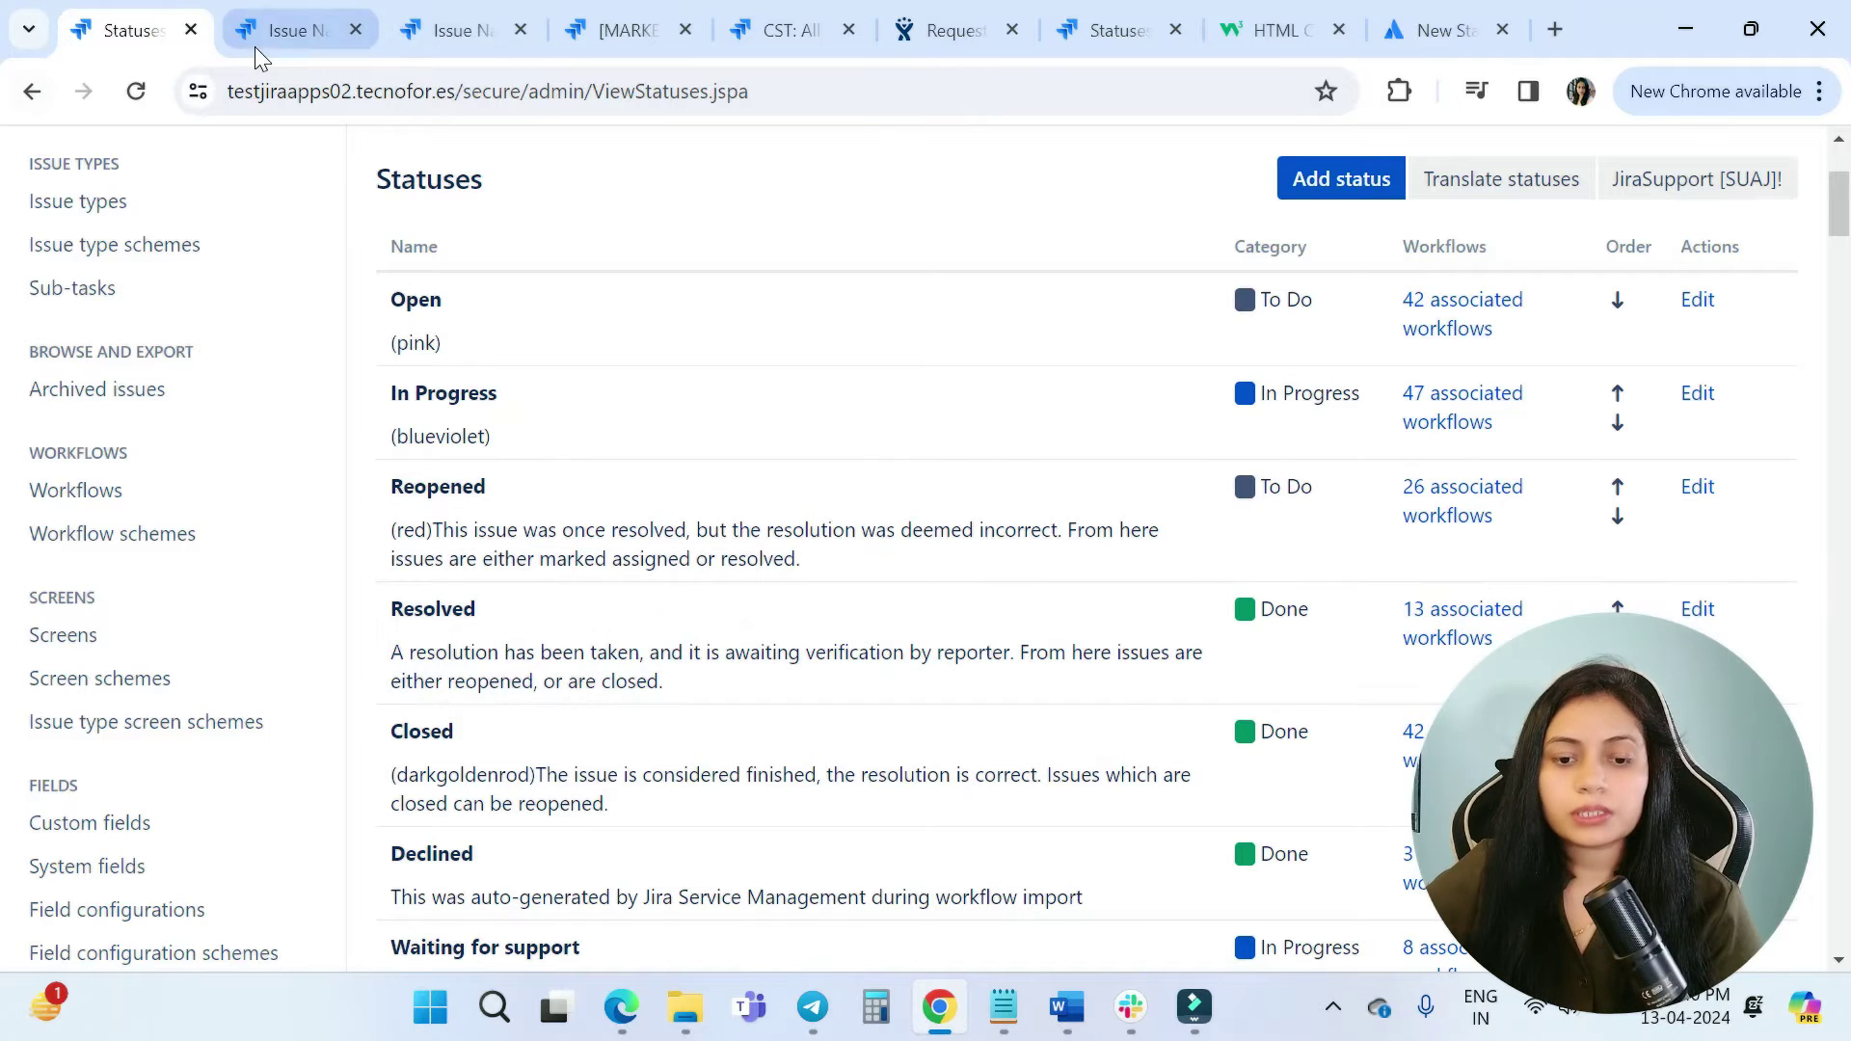
click(270, 34)
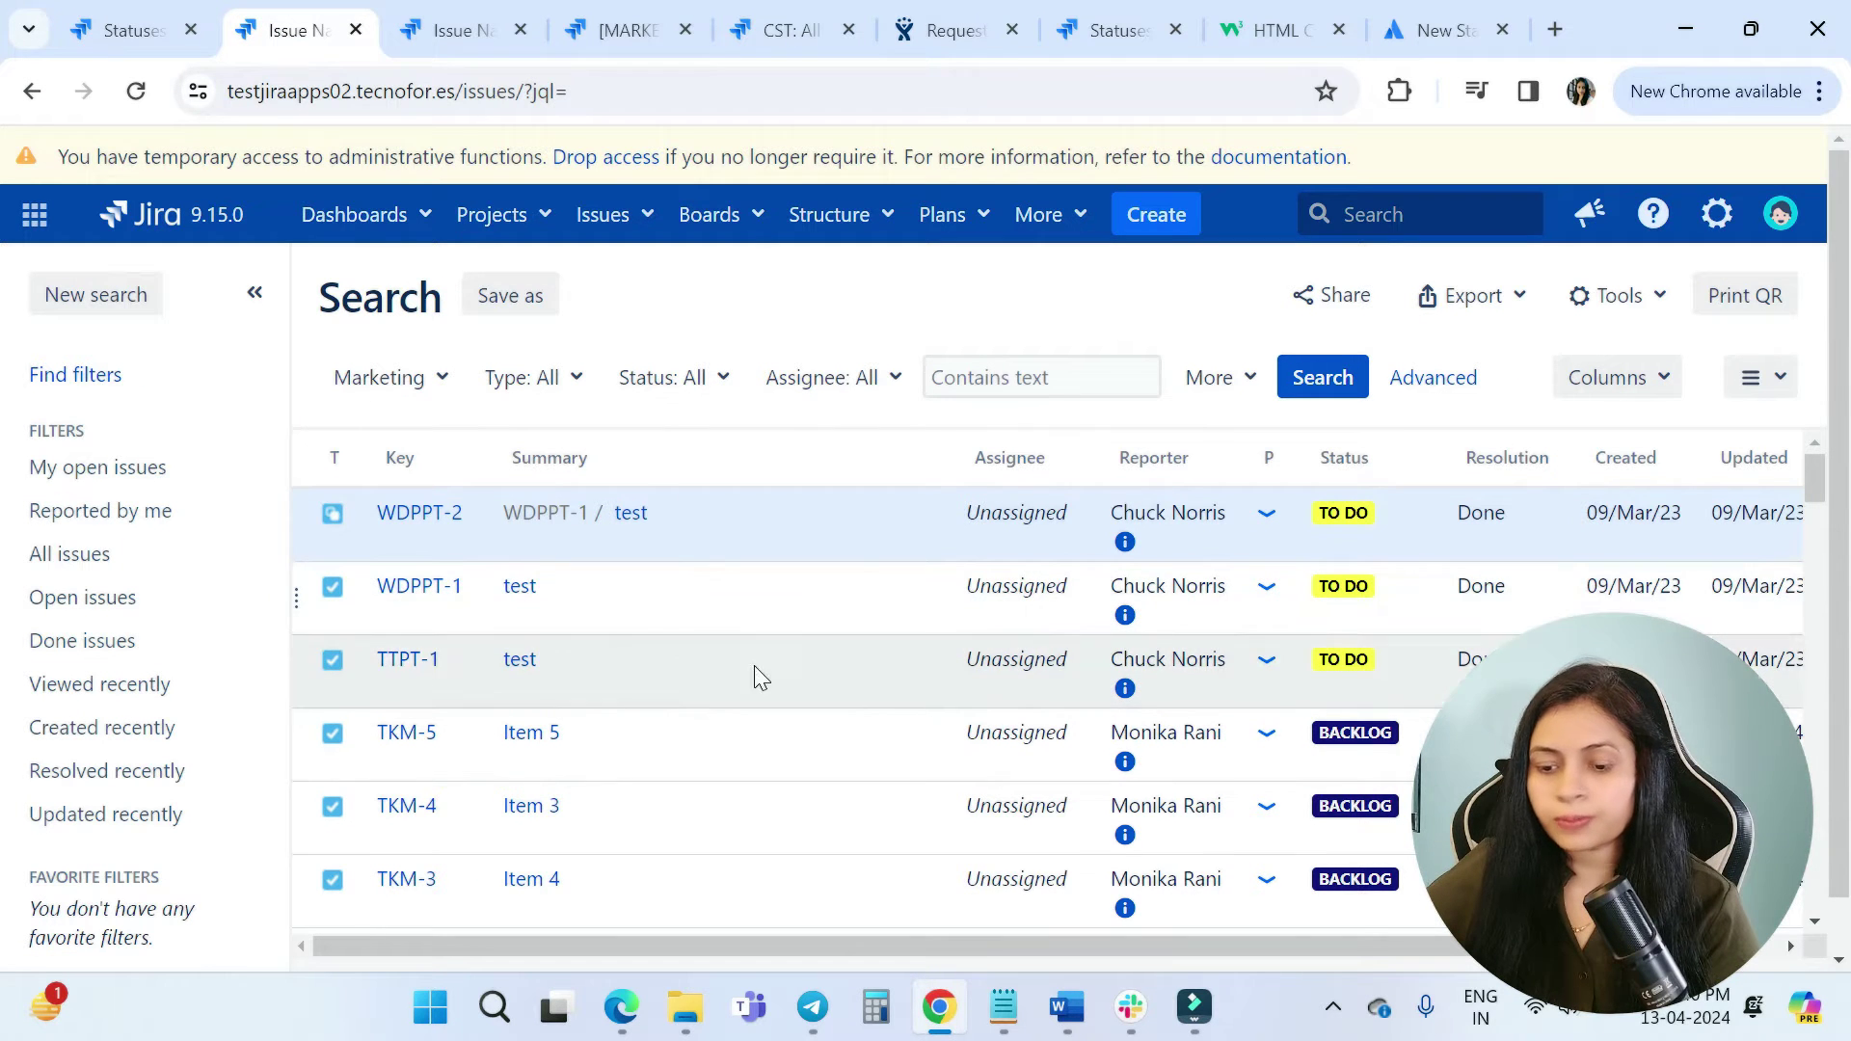
Browse the search results and status filter, then reload to list all 163 issues.
scroll(1265, 694, down, 1)
scroll(1357, 668, up, 1)
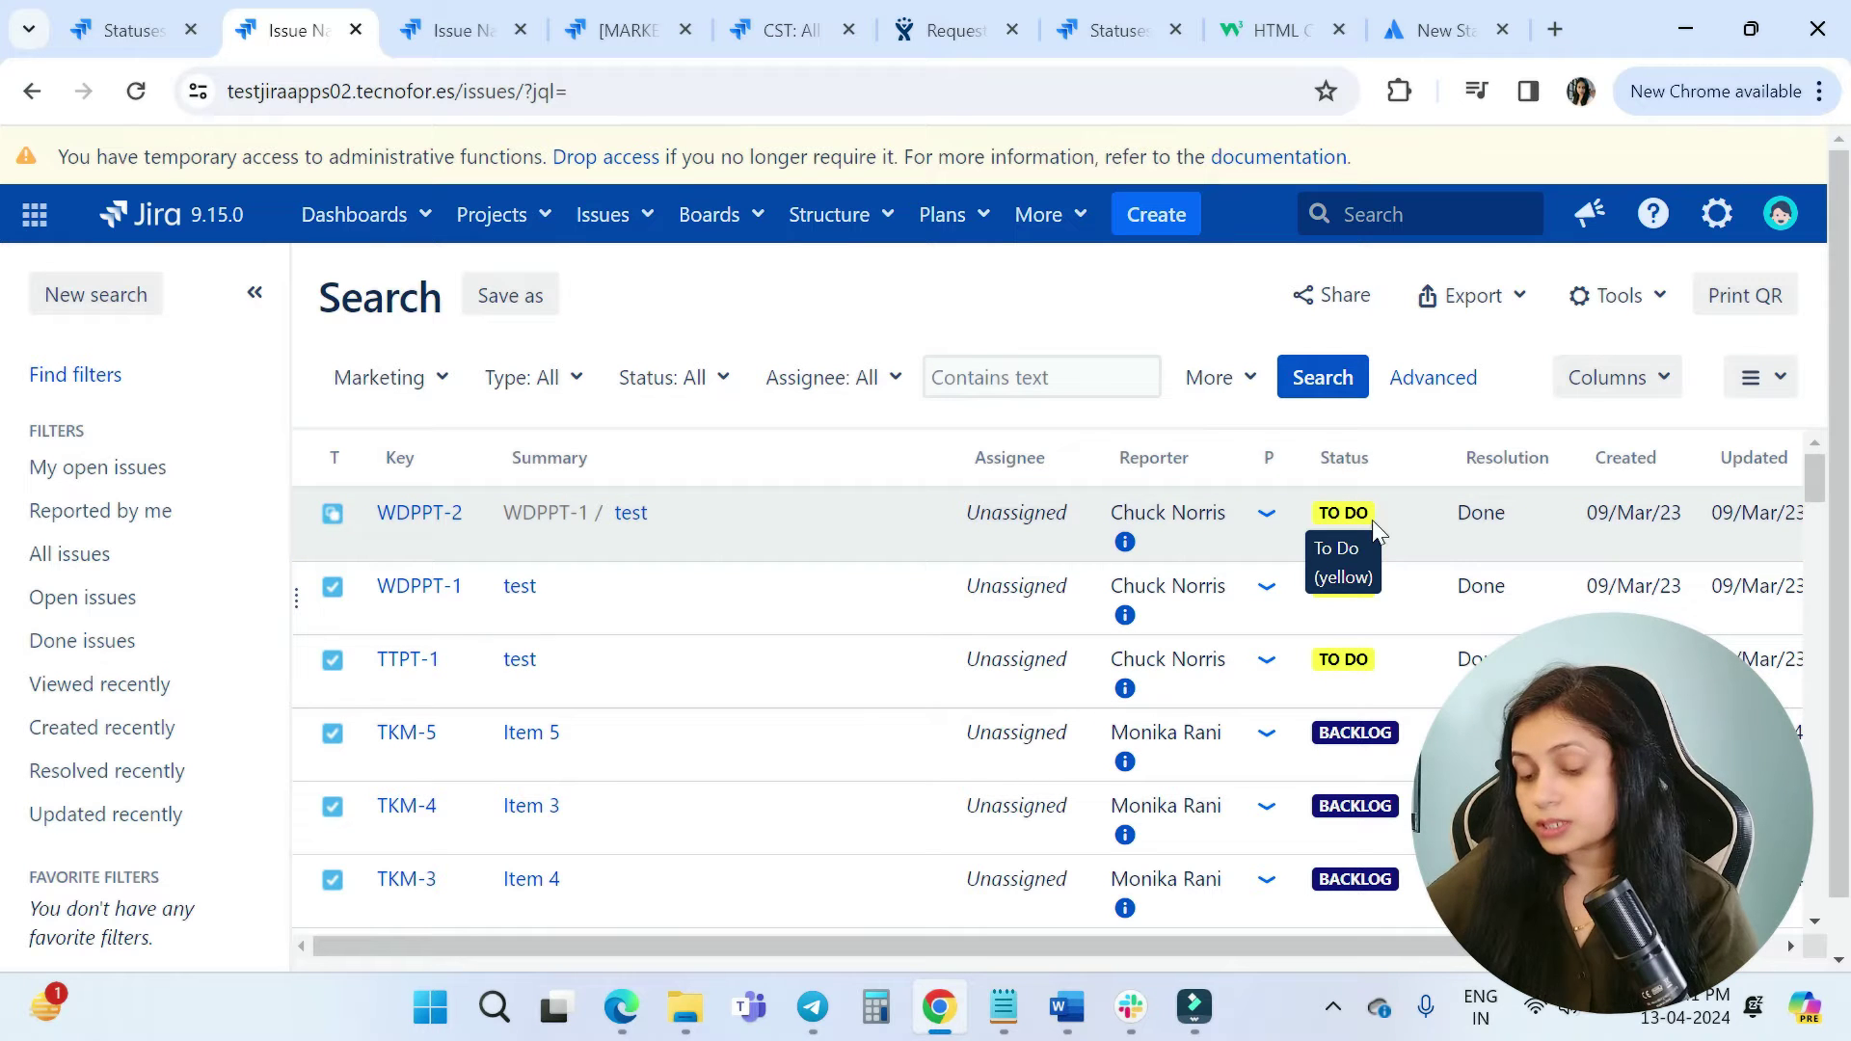
scroll(1403, 781, down, 1)
scroll(1403, 781, down, 1)
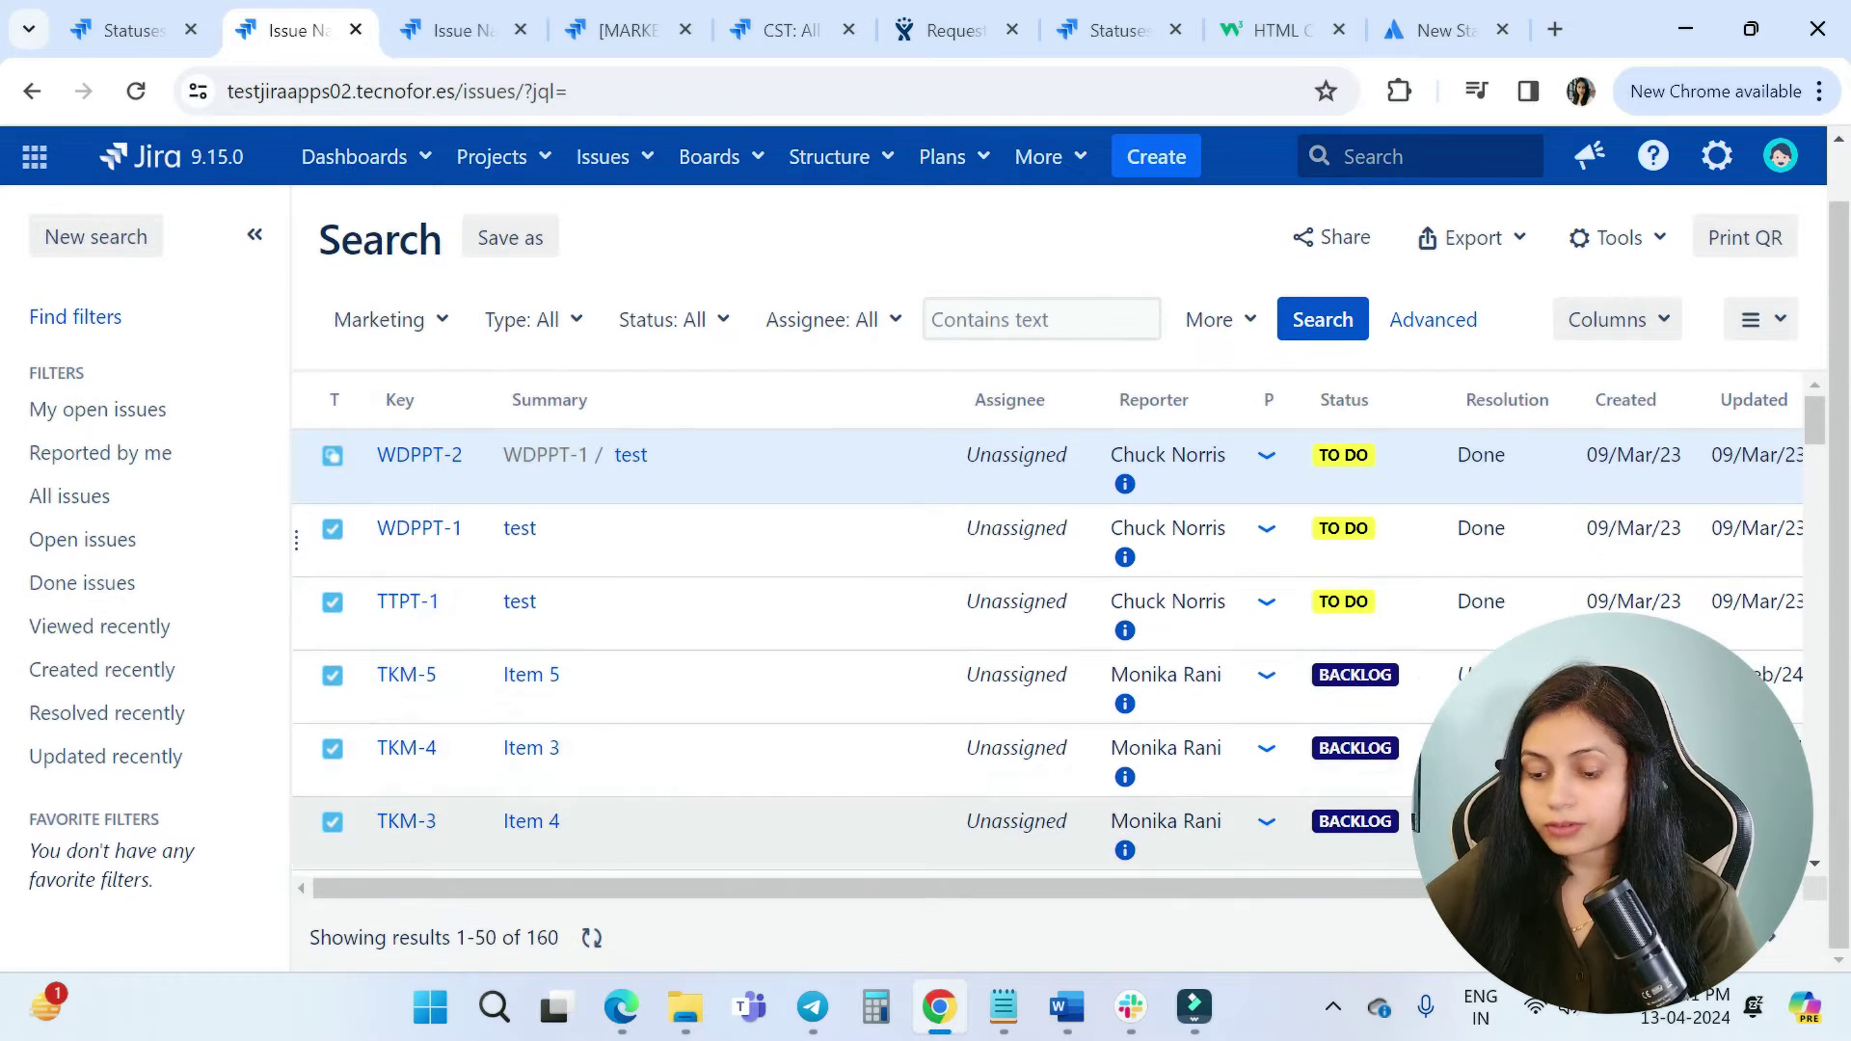
scroll(1403, 781, right, 3)
drag(1422, 888, 1161, 888)
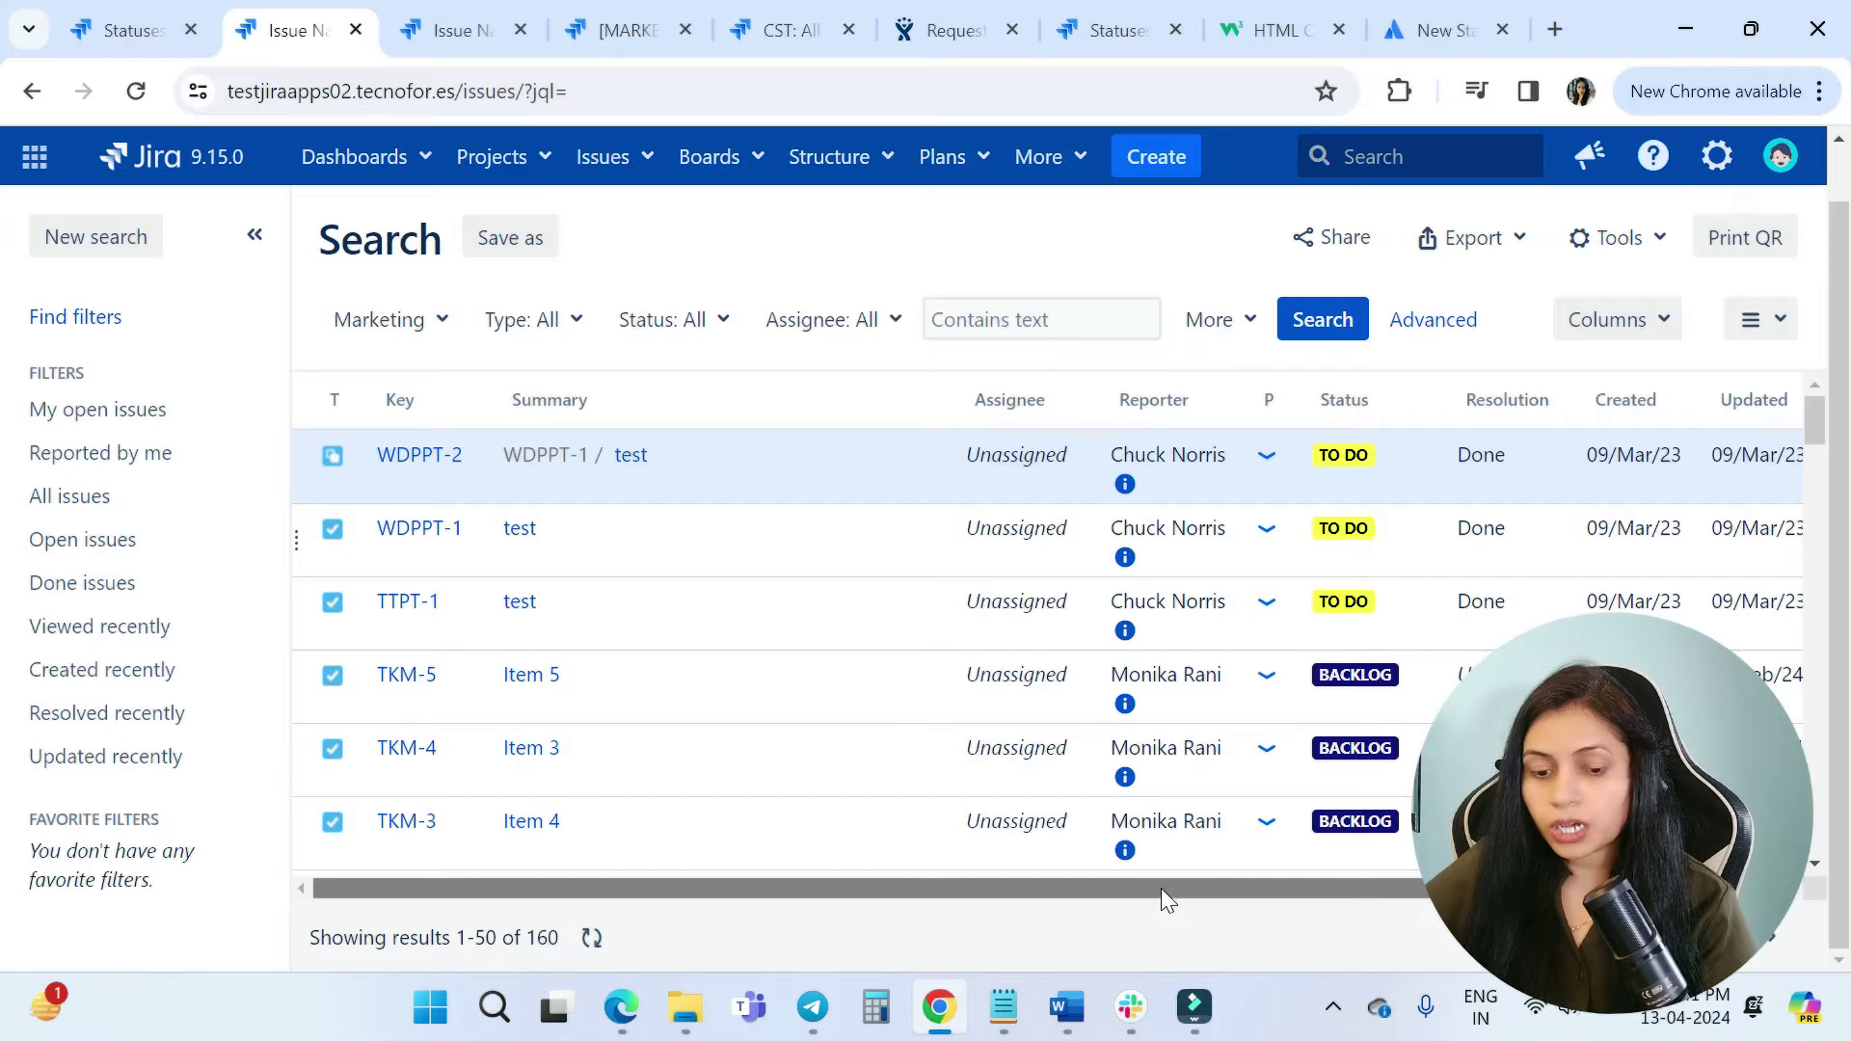
click(664, 327)
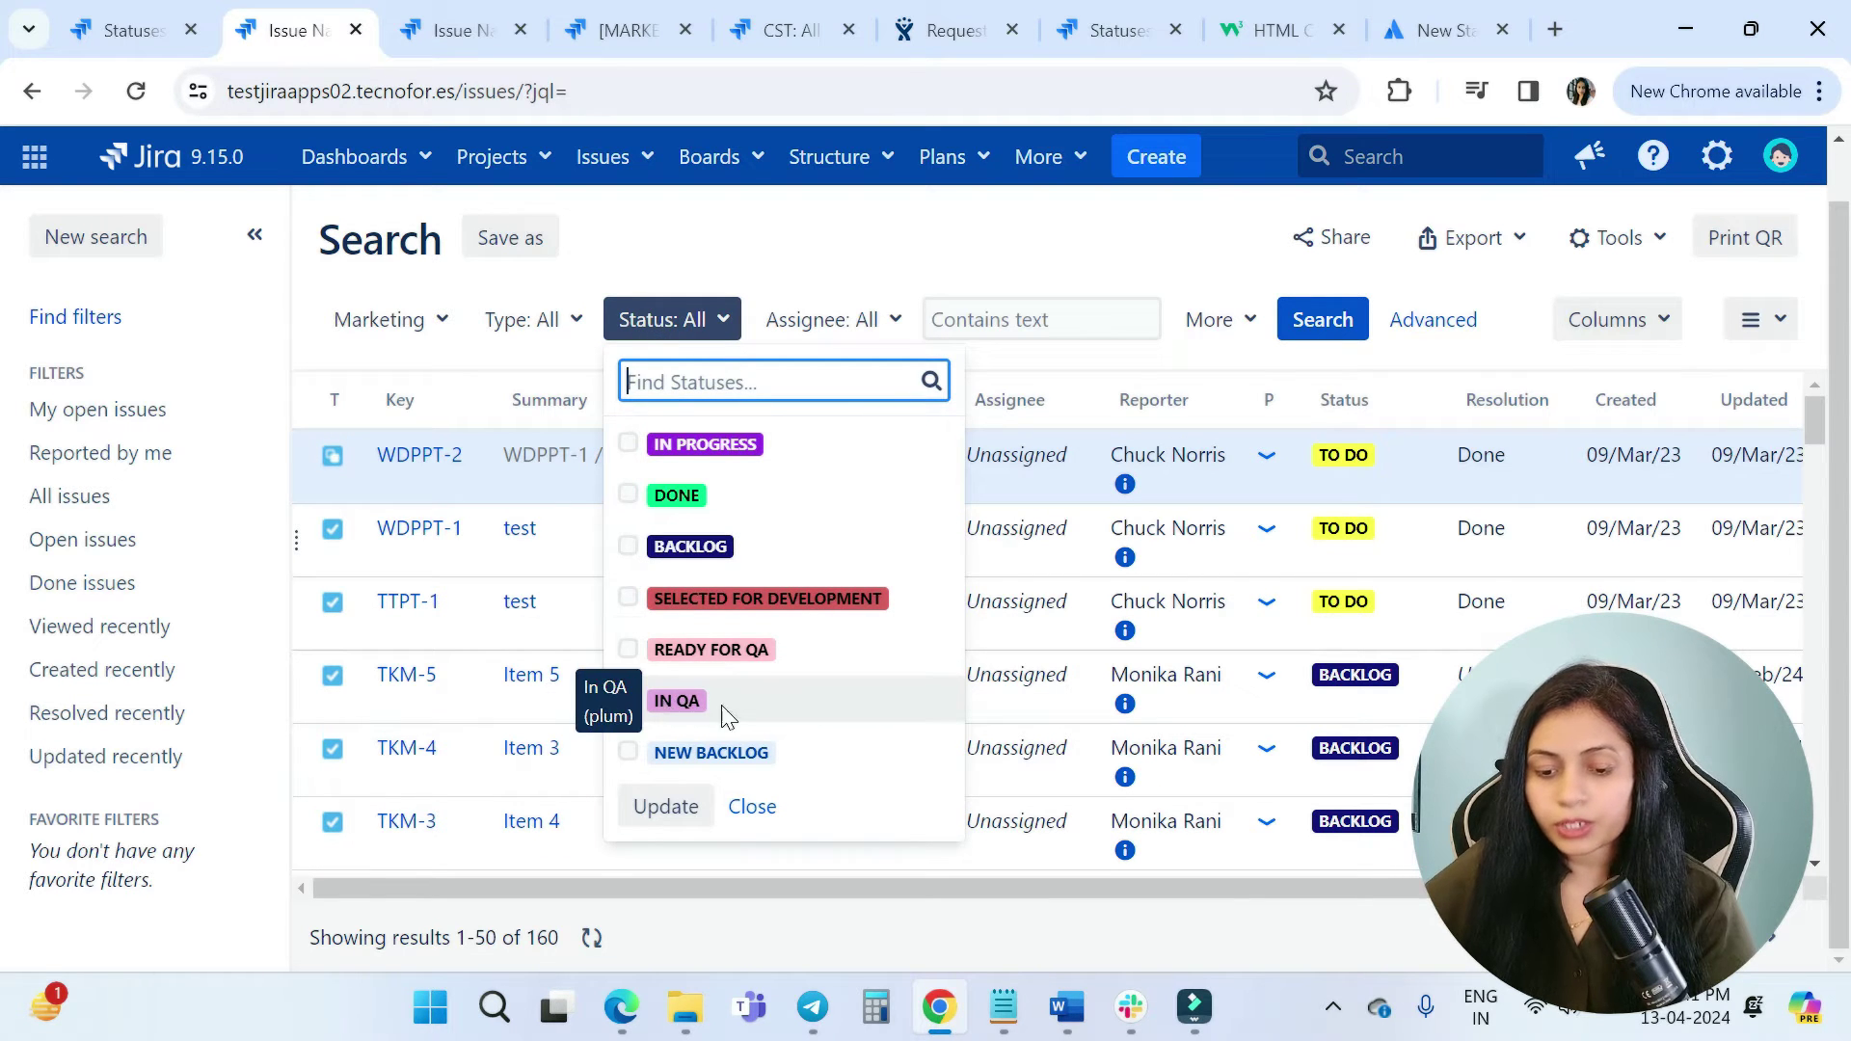
click(136, 91)
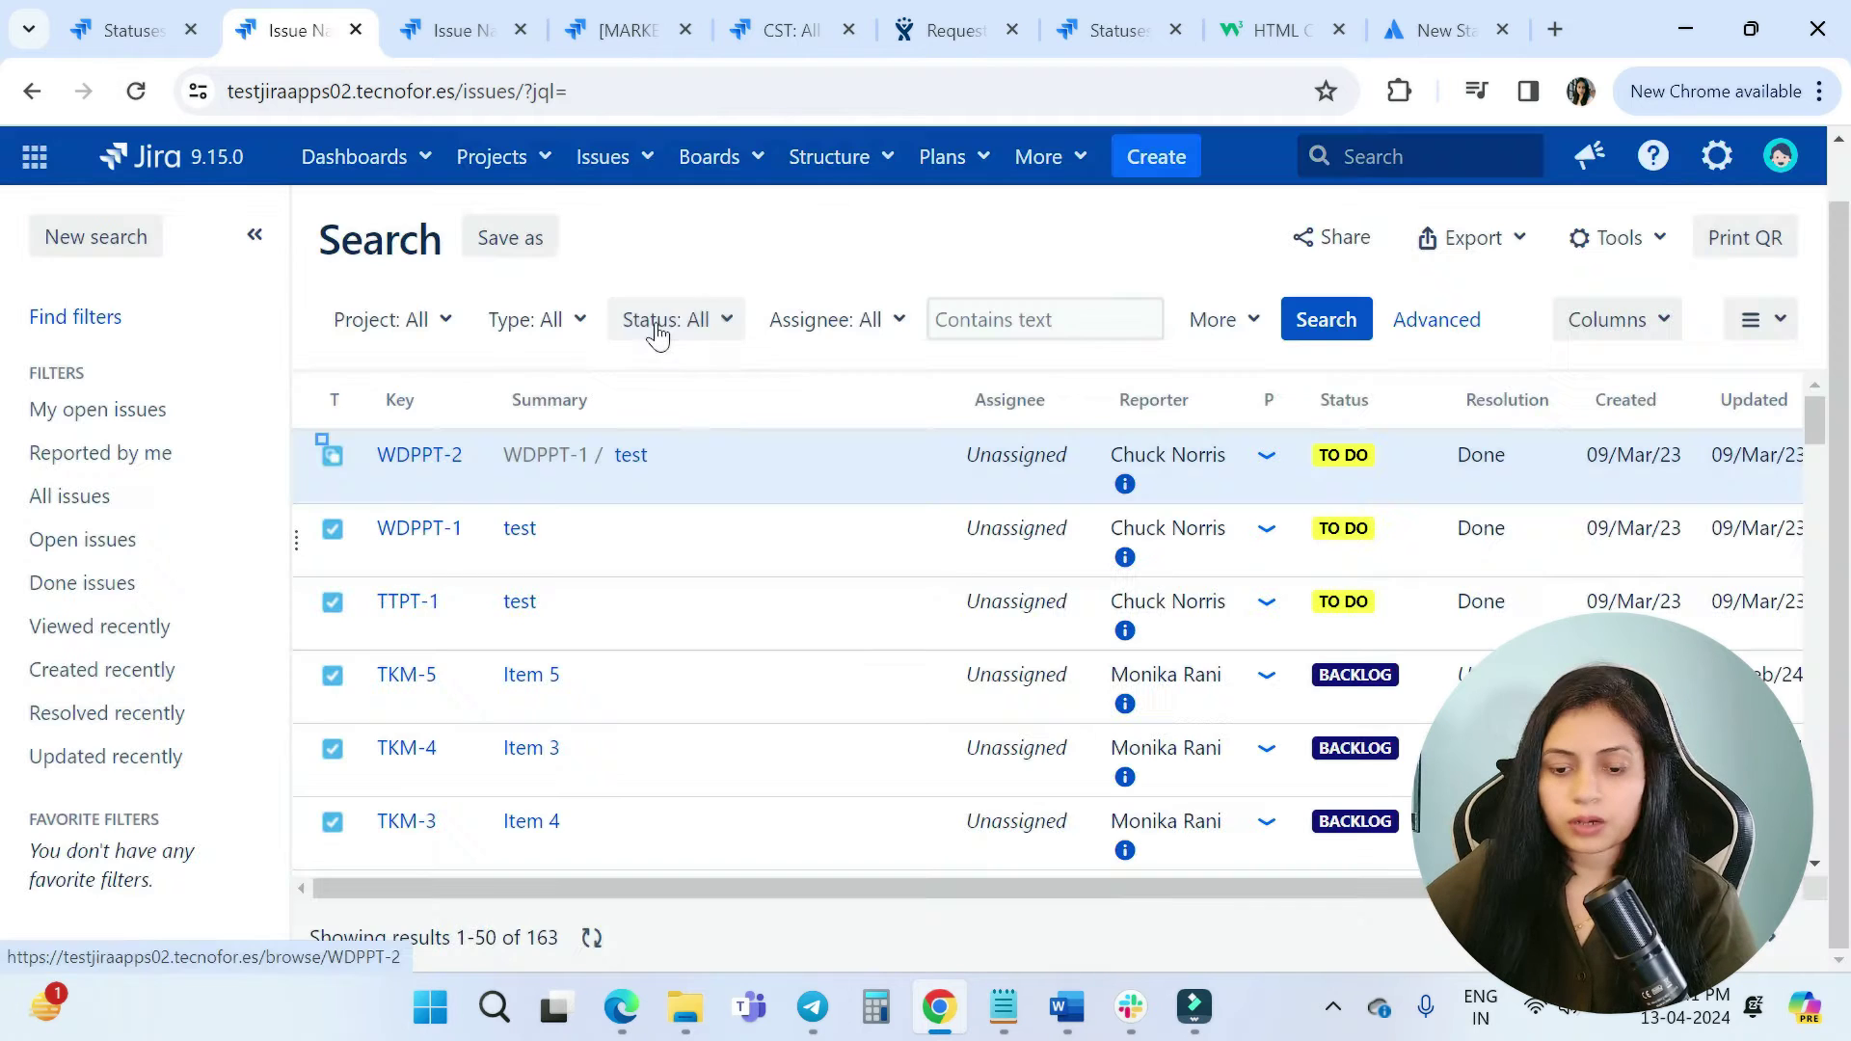
click(659, 324)
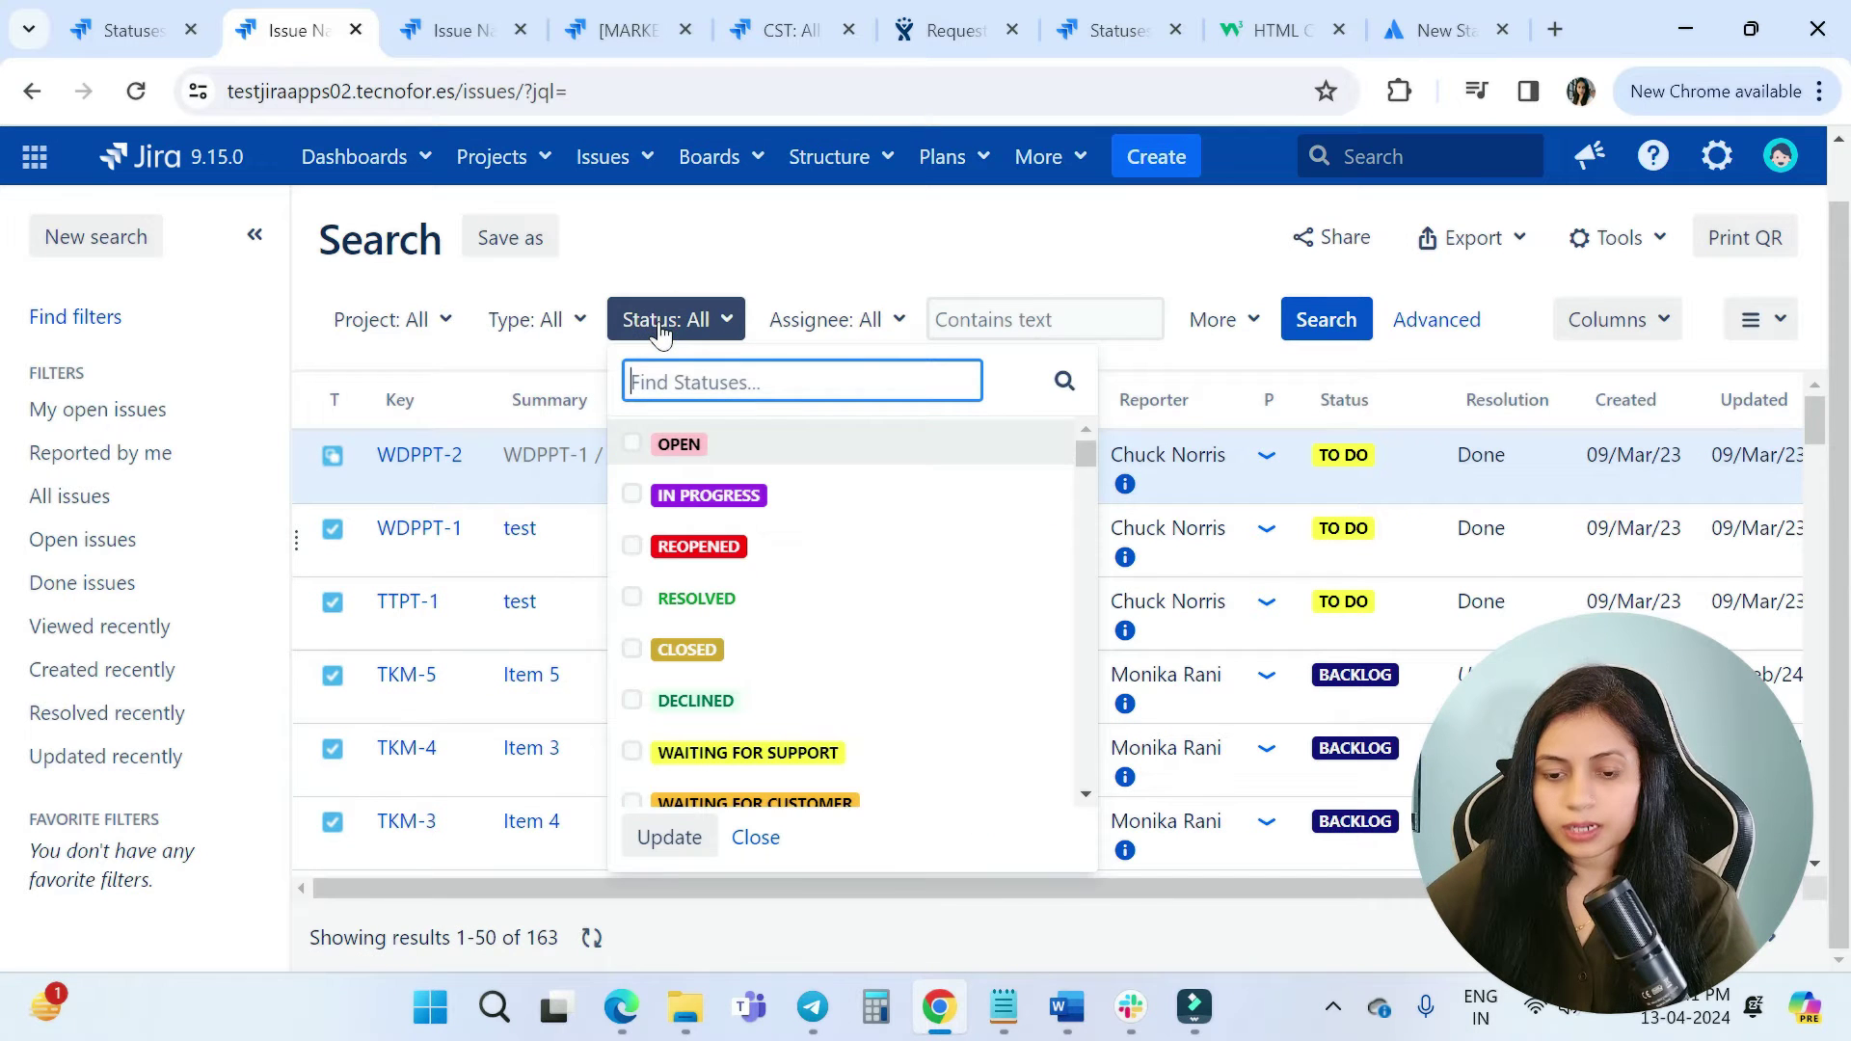
scroll(870, 621, down, 1)
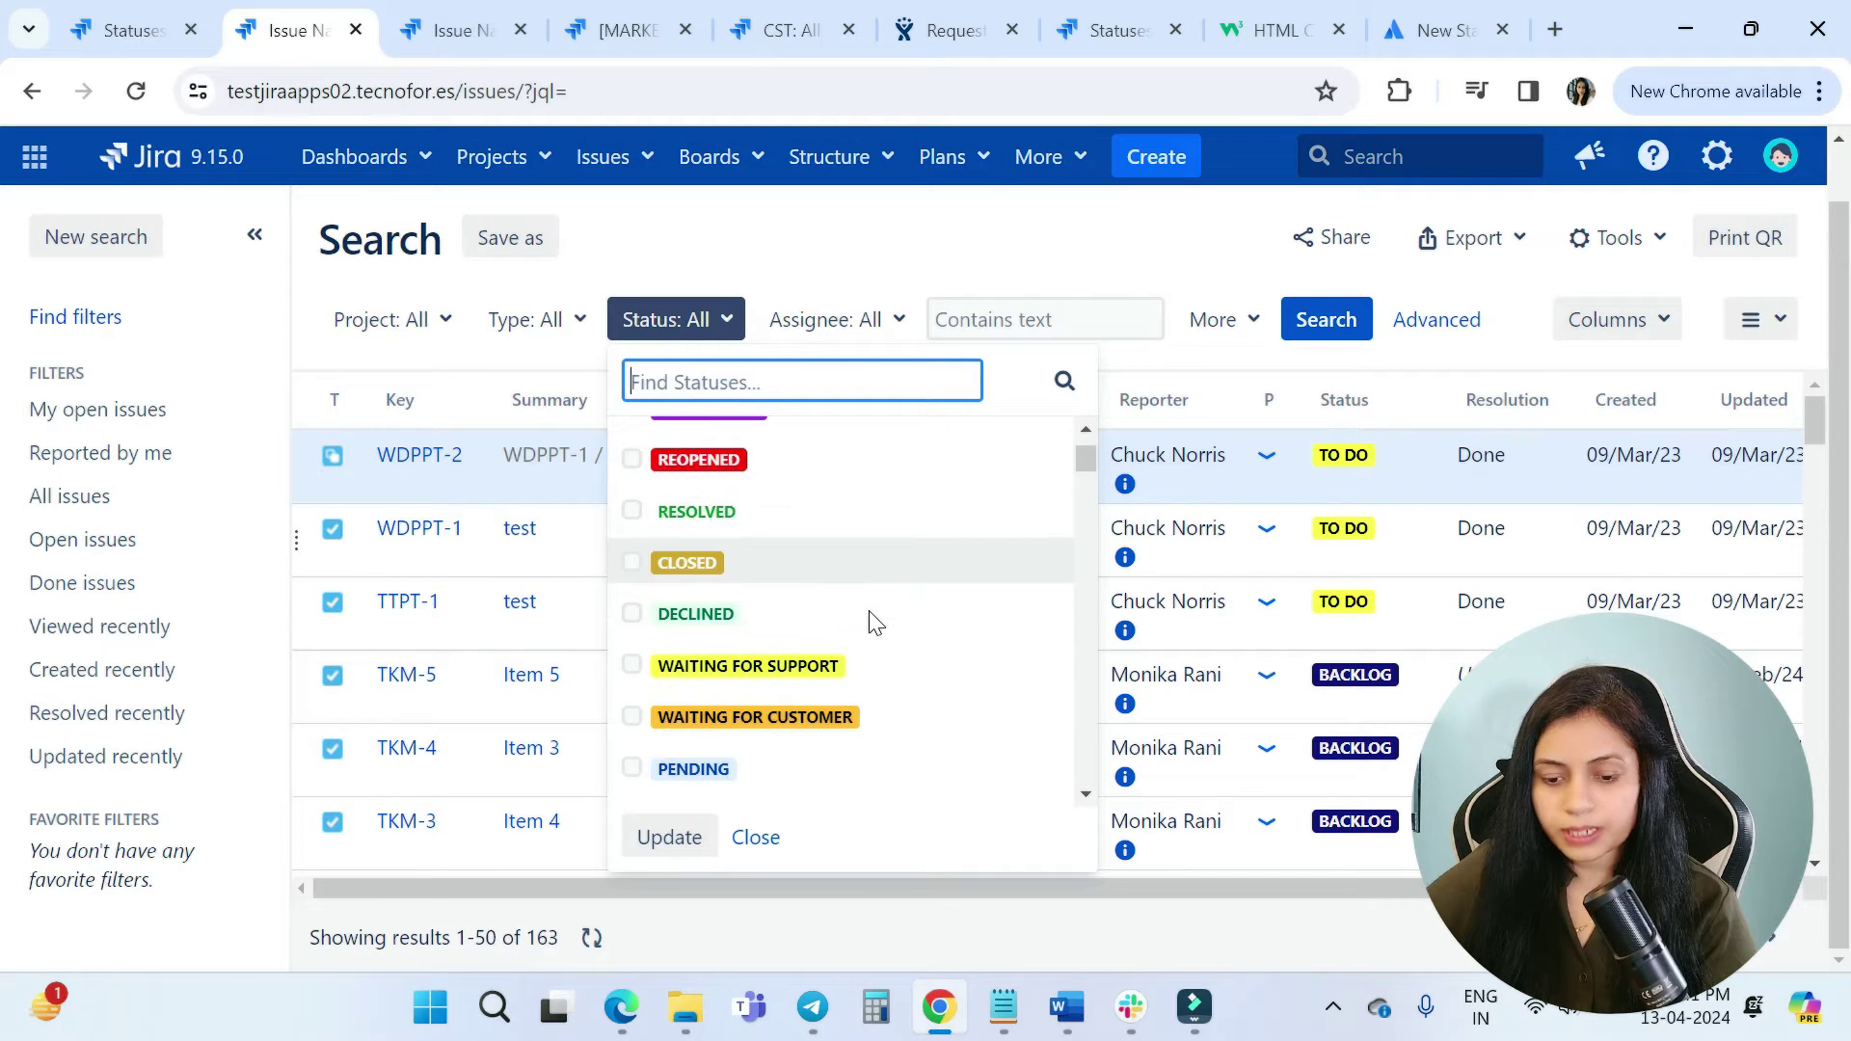
scroll(872, 622, up, 1)
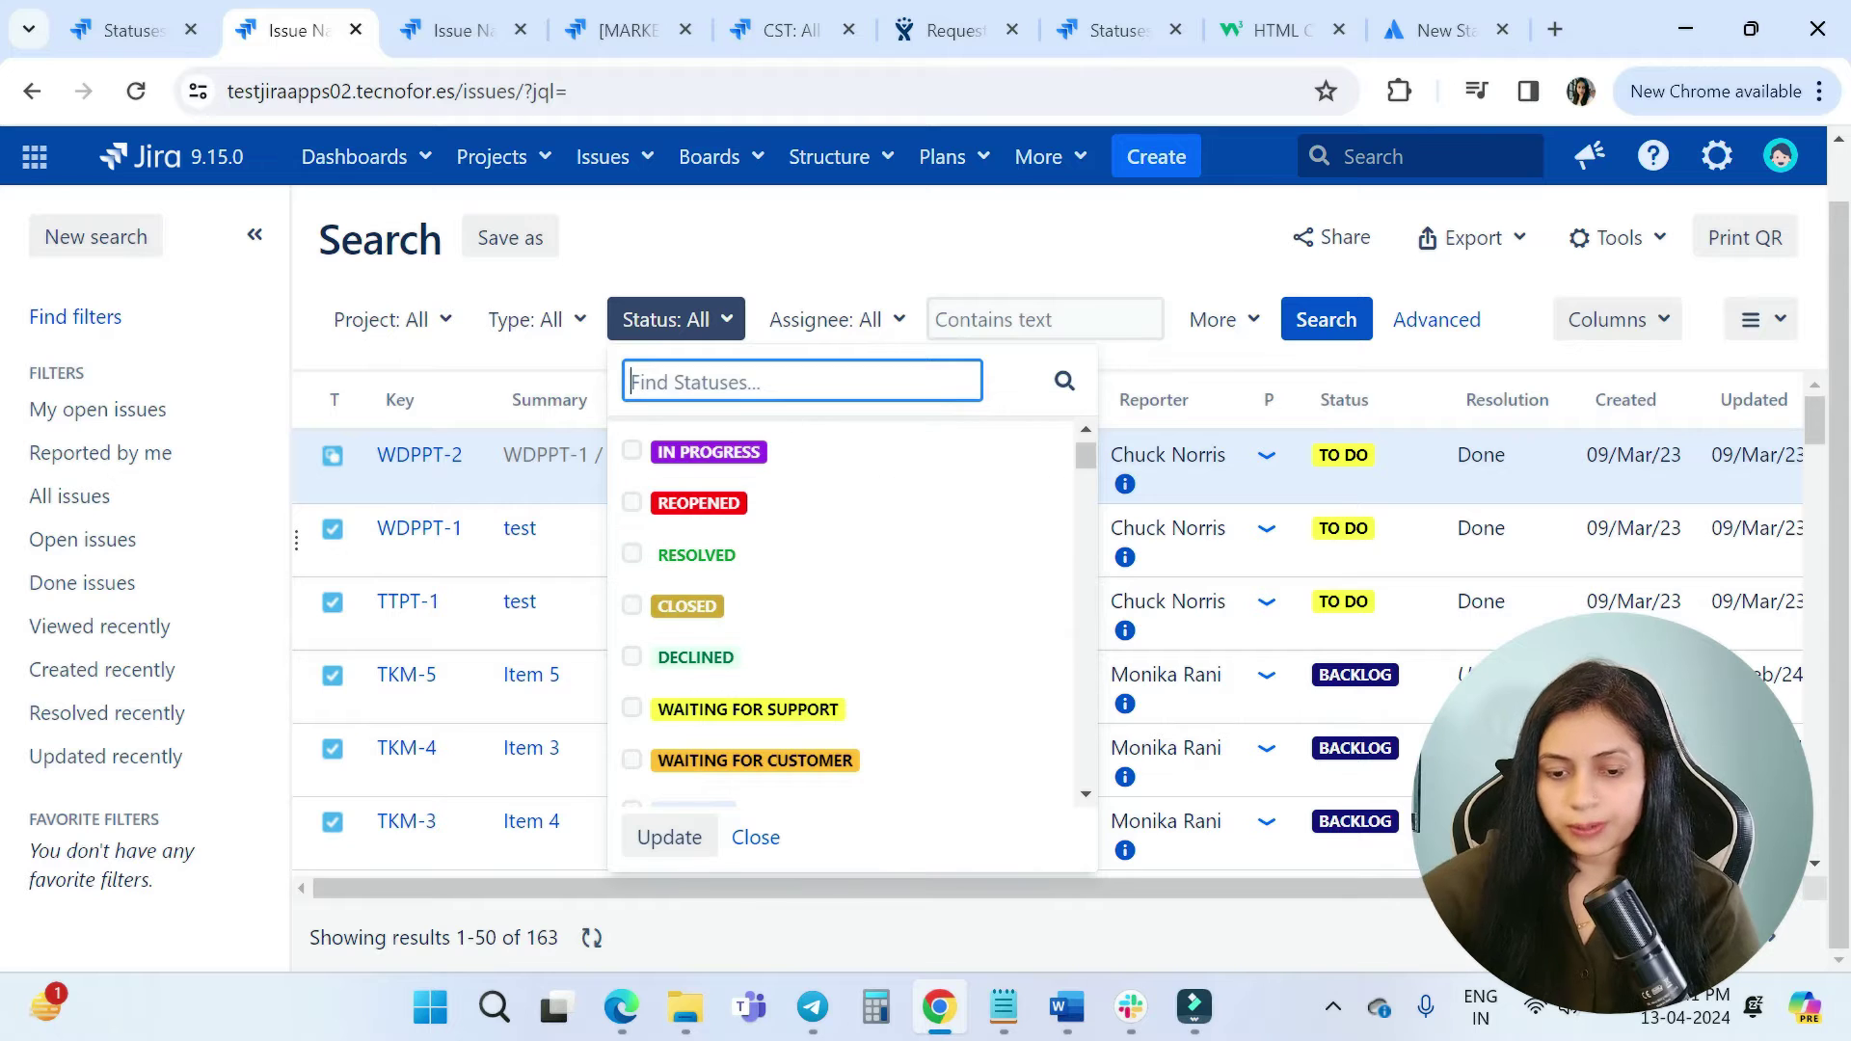
text(IN)
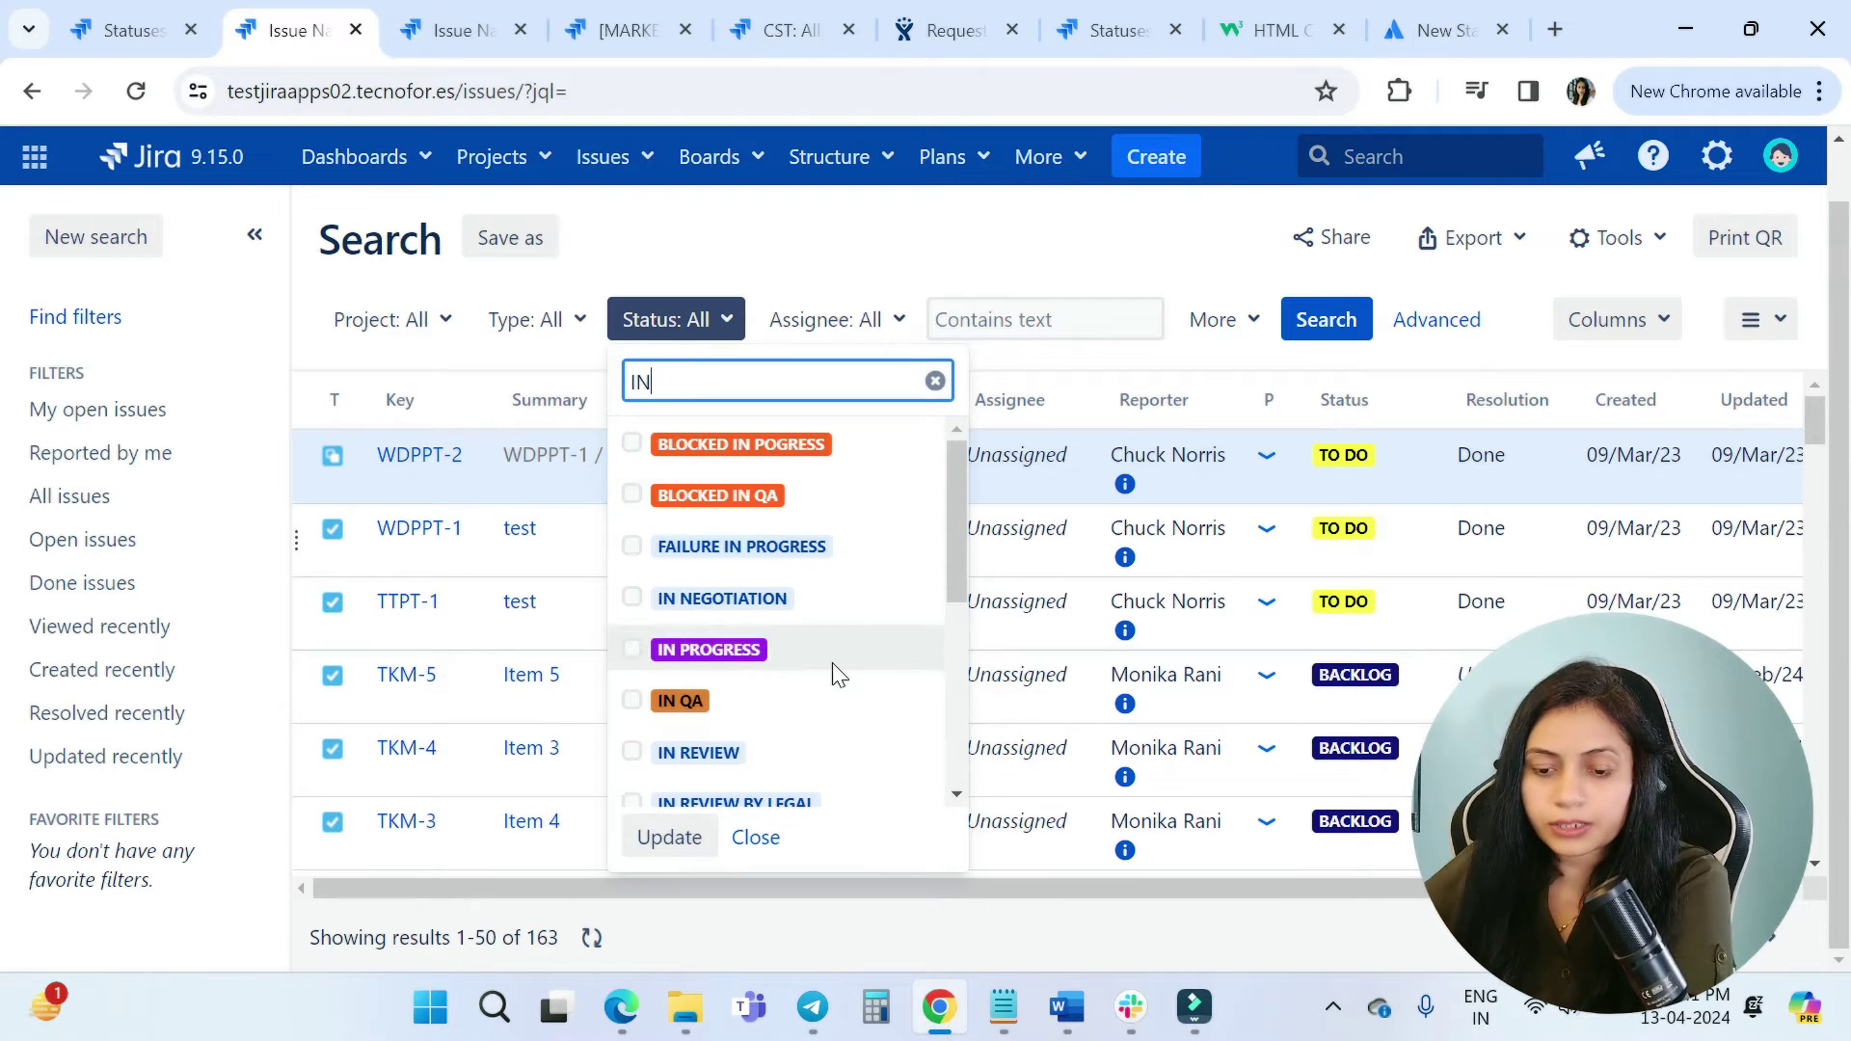
mouse_move(962, 475)
mouse_down()
mouse_move(960, 646)
mouse_move(962, 463)
mouse_up()
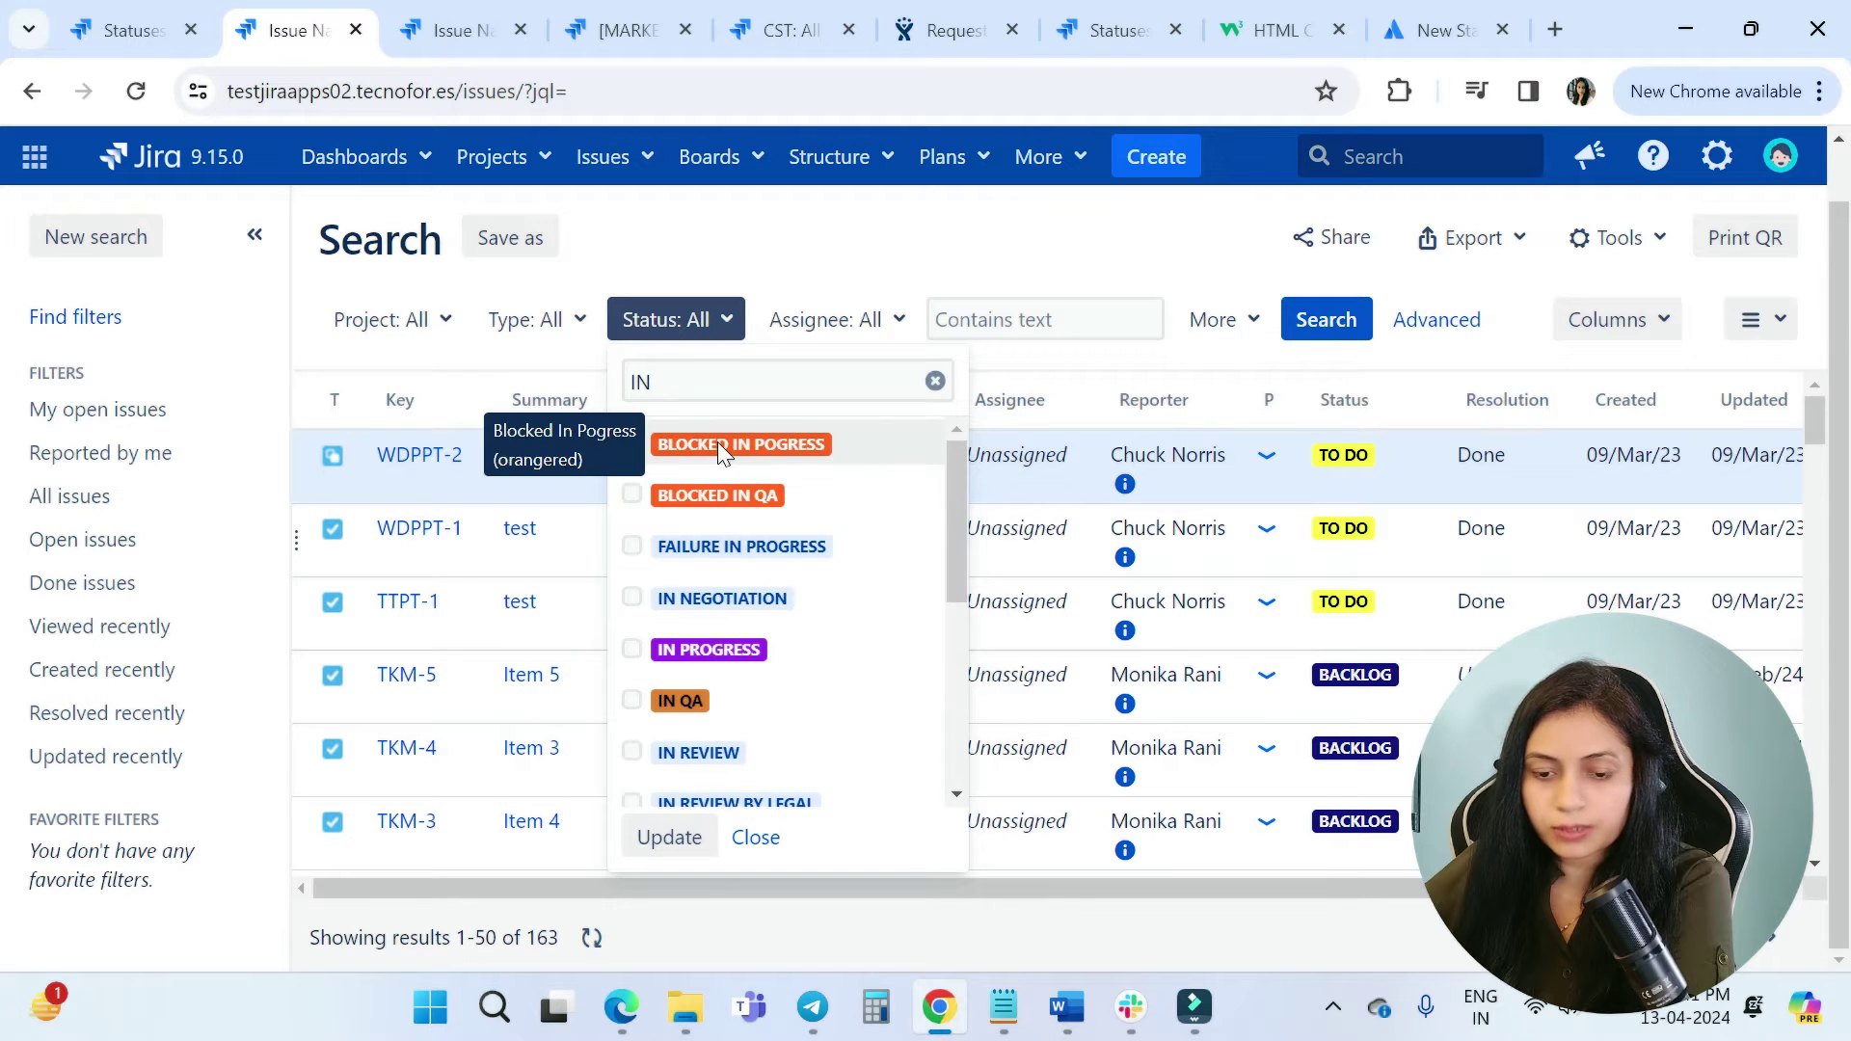
click(694, 381)
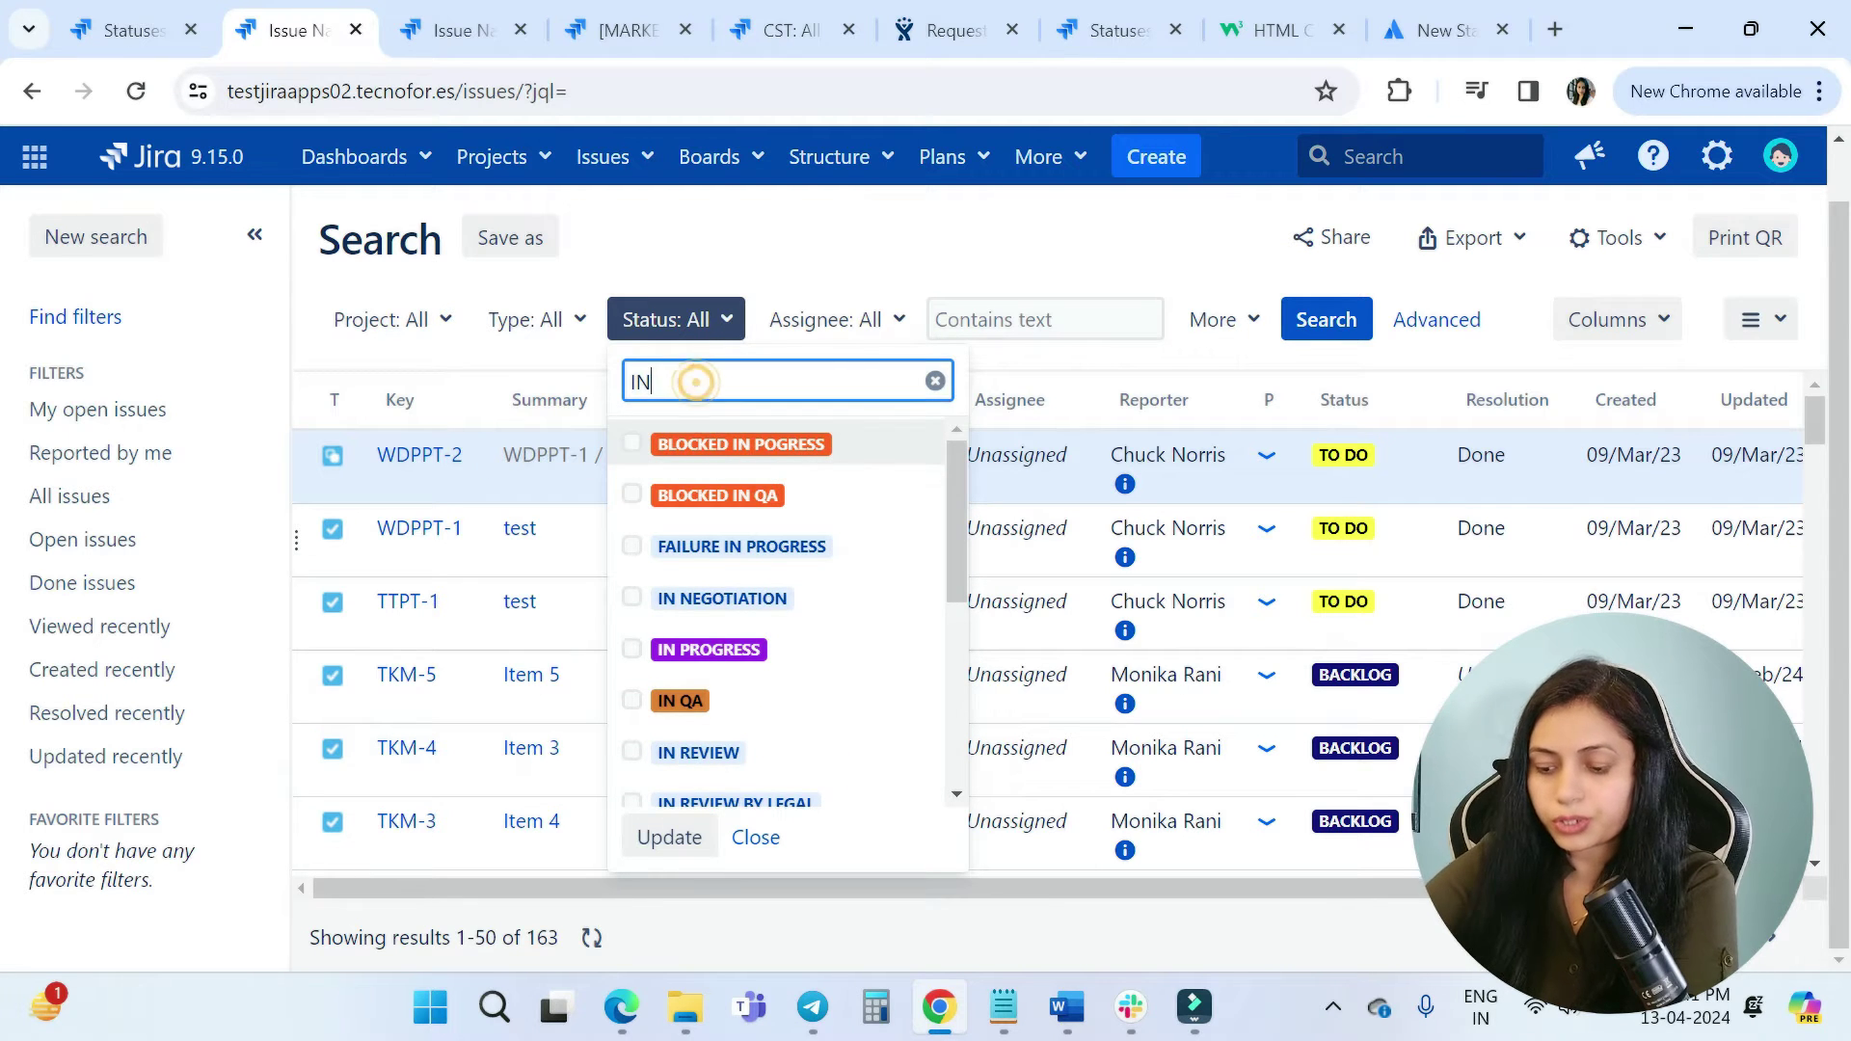
key(BackSpace)
key(BackSpace)
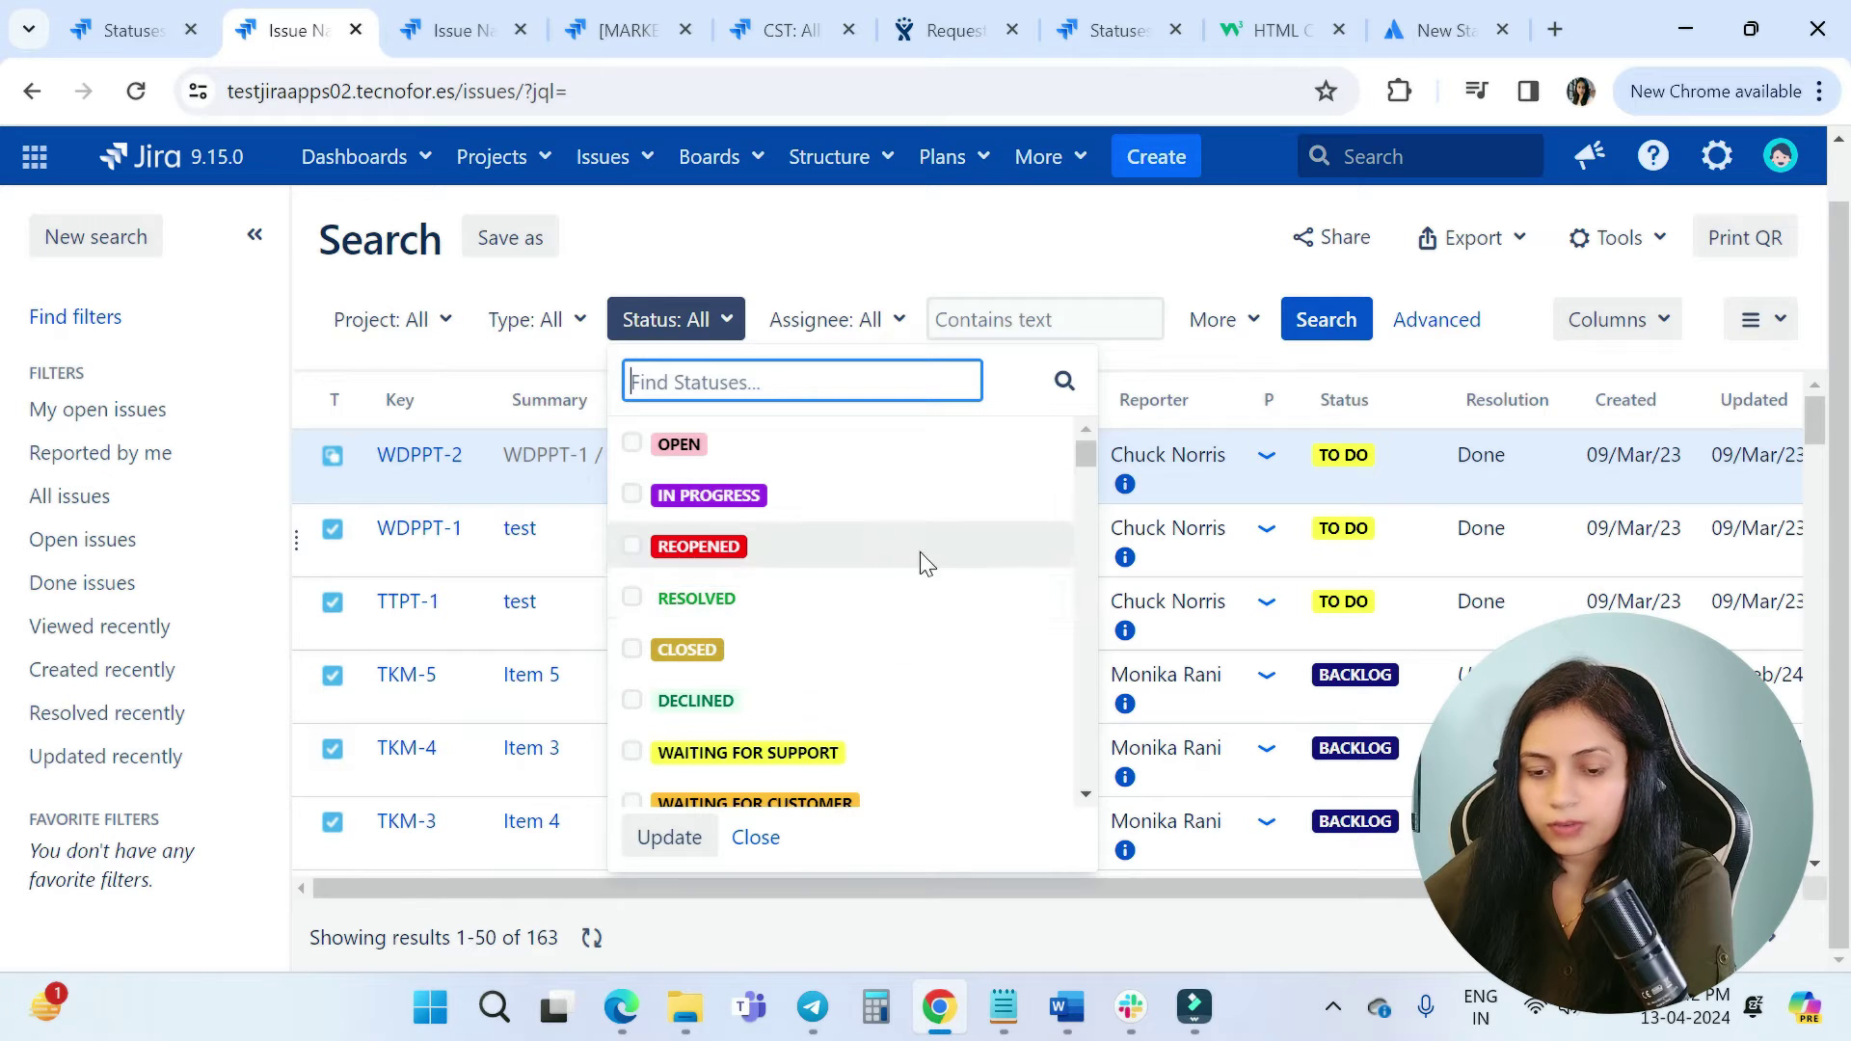
click(927, 247)
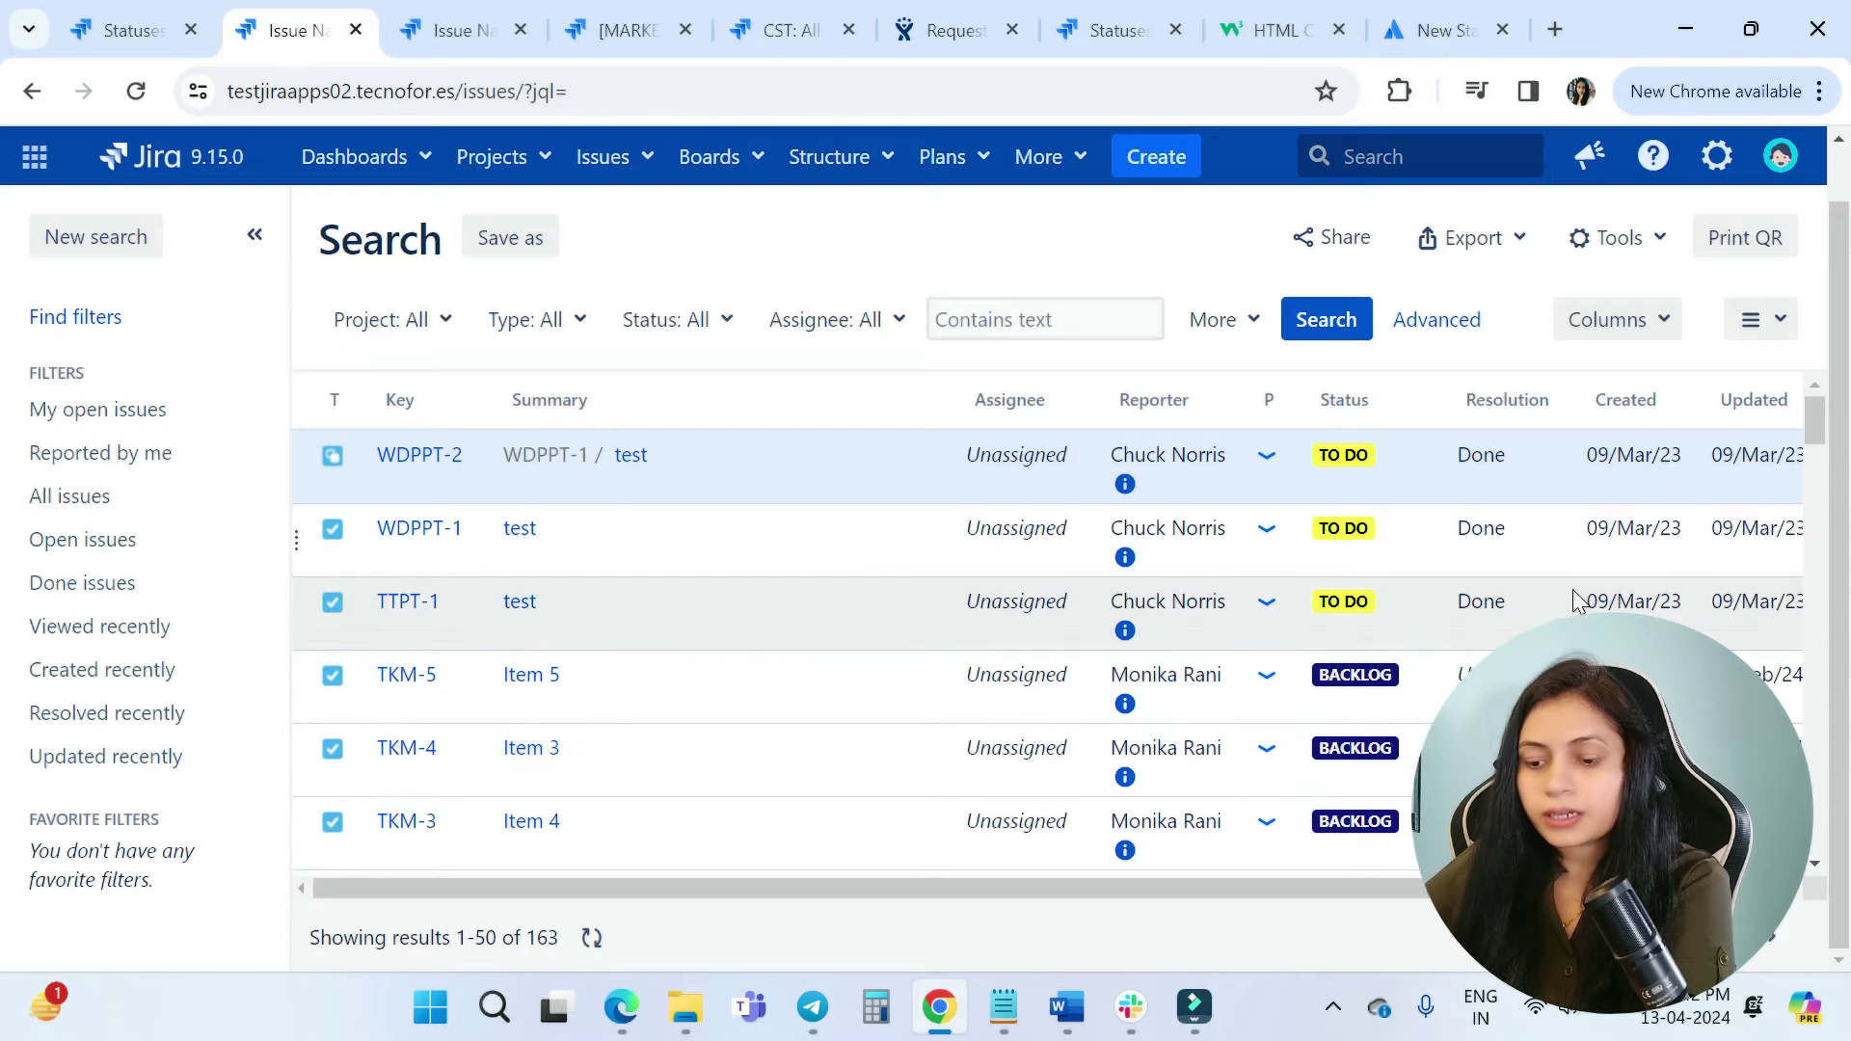
scroll(1350, 888, right, 3)
scroll(724, 524, left, 3)
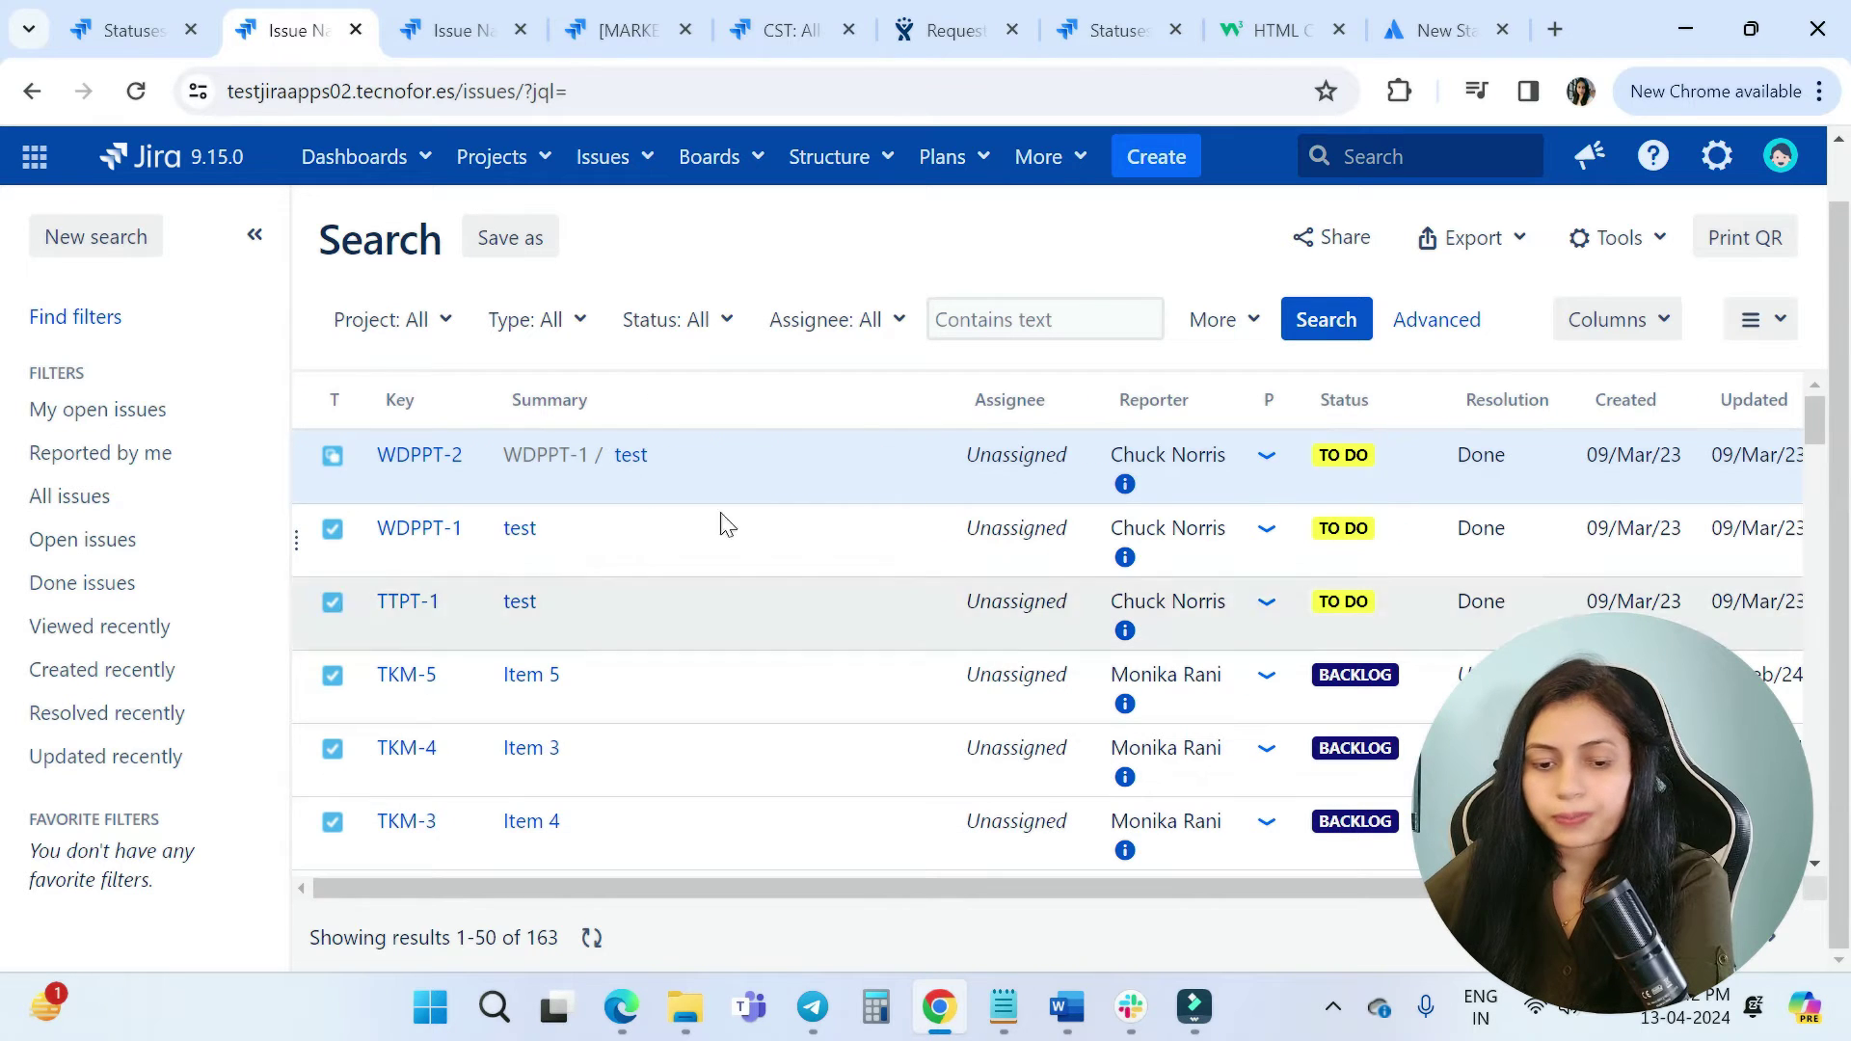
Filter the search to the Marketing (MARKETING) project and browse its 17 issues.
click(386, 320)
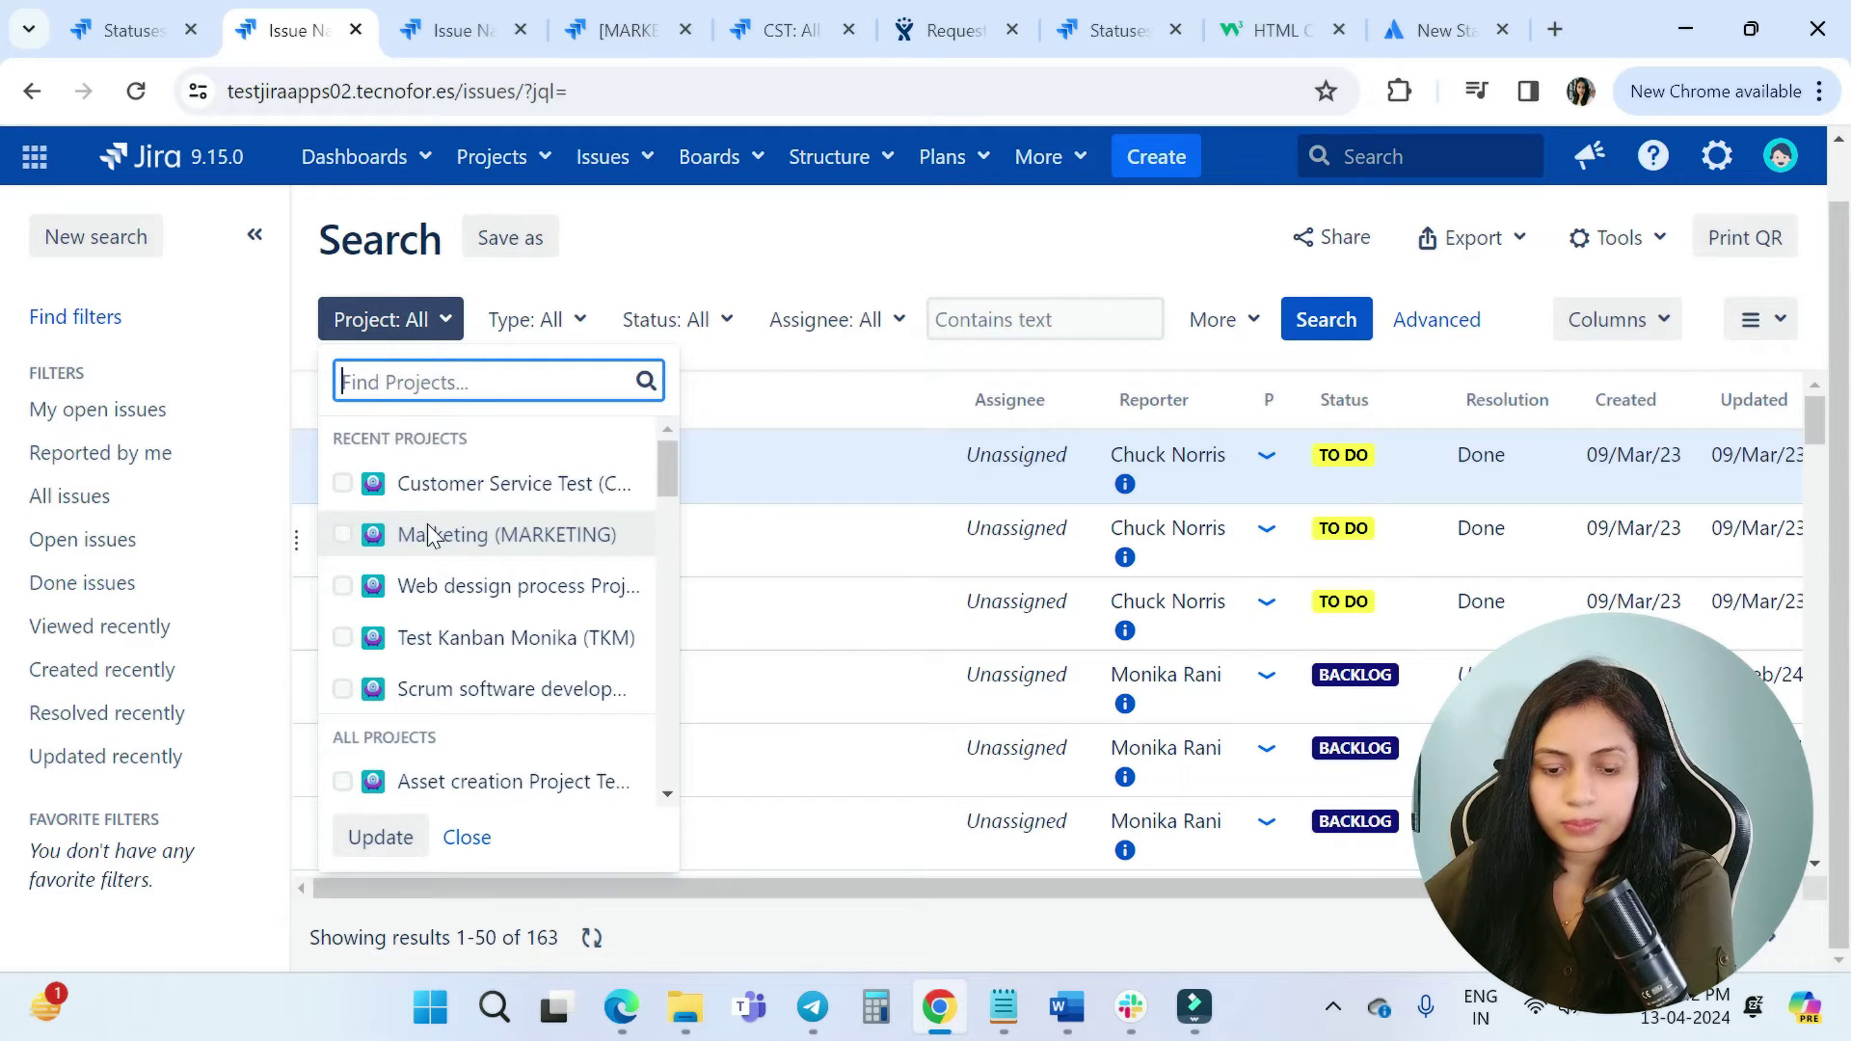
click(349, 532)
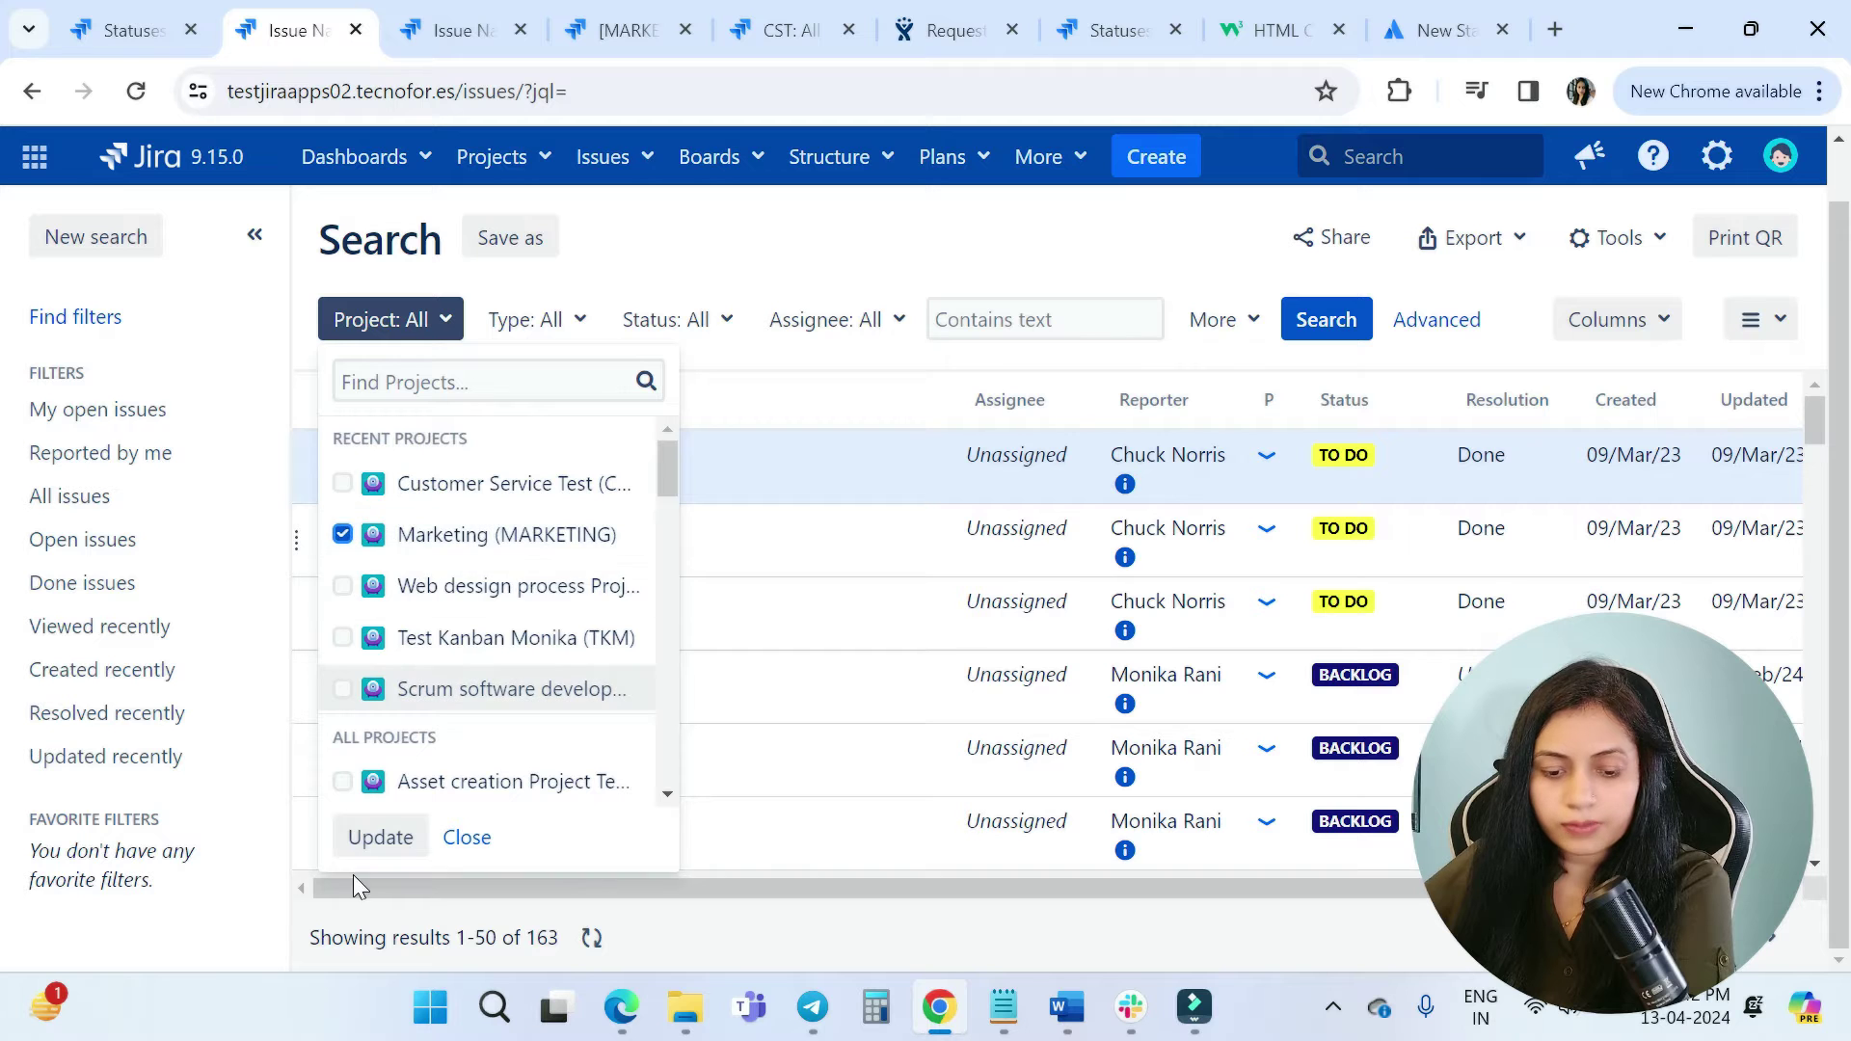
click(378, 839)
scroll(1350, 679, right, 3)
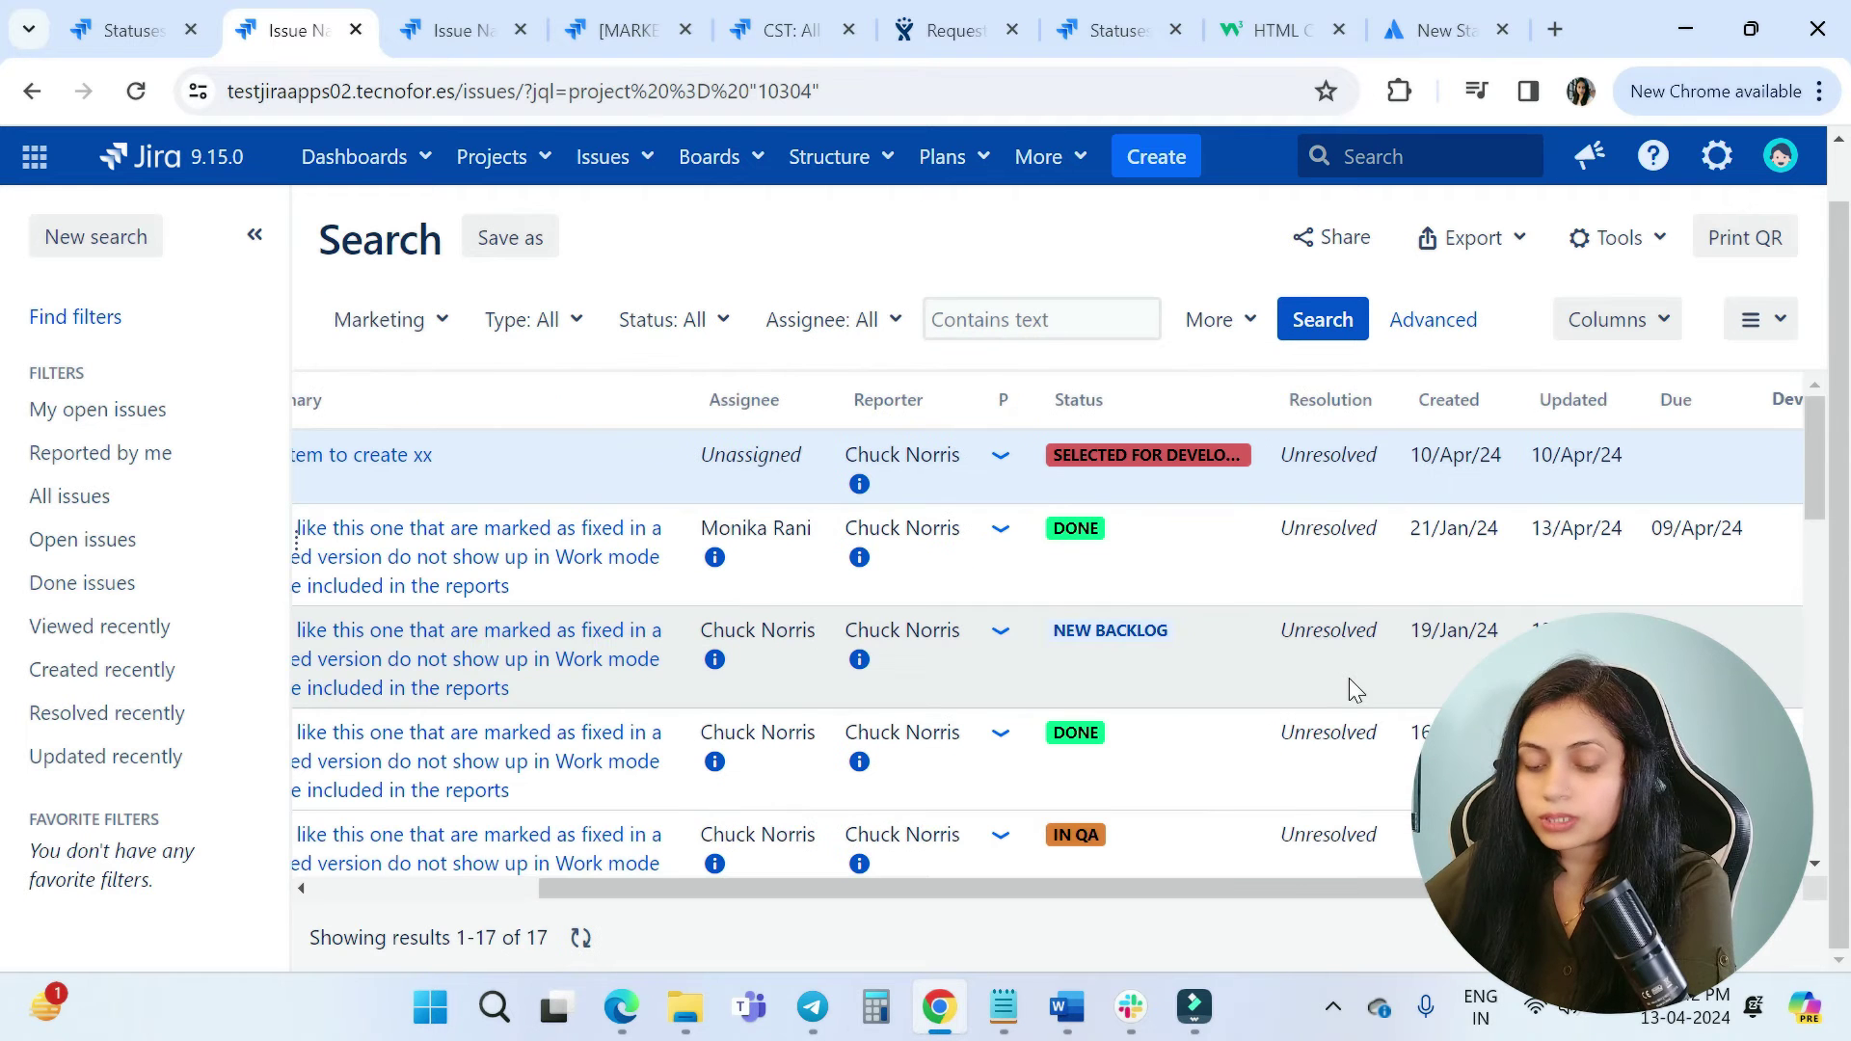
scroll(1350, 678, down, 3)
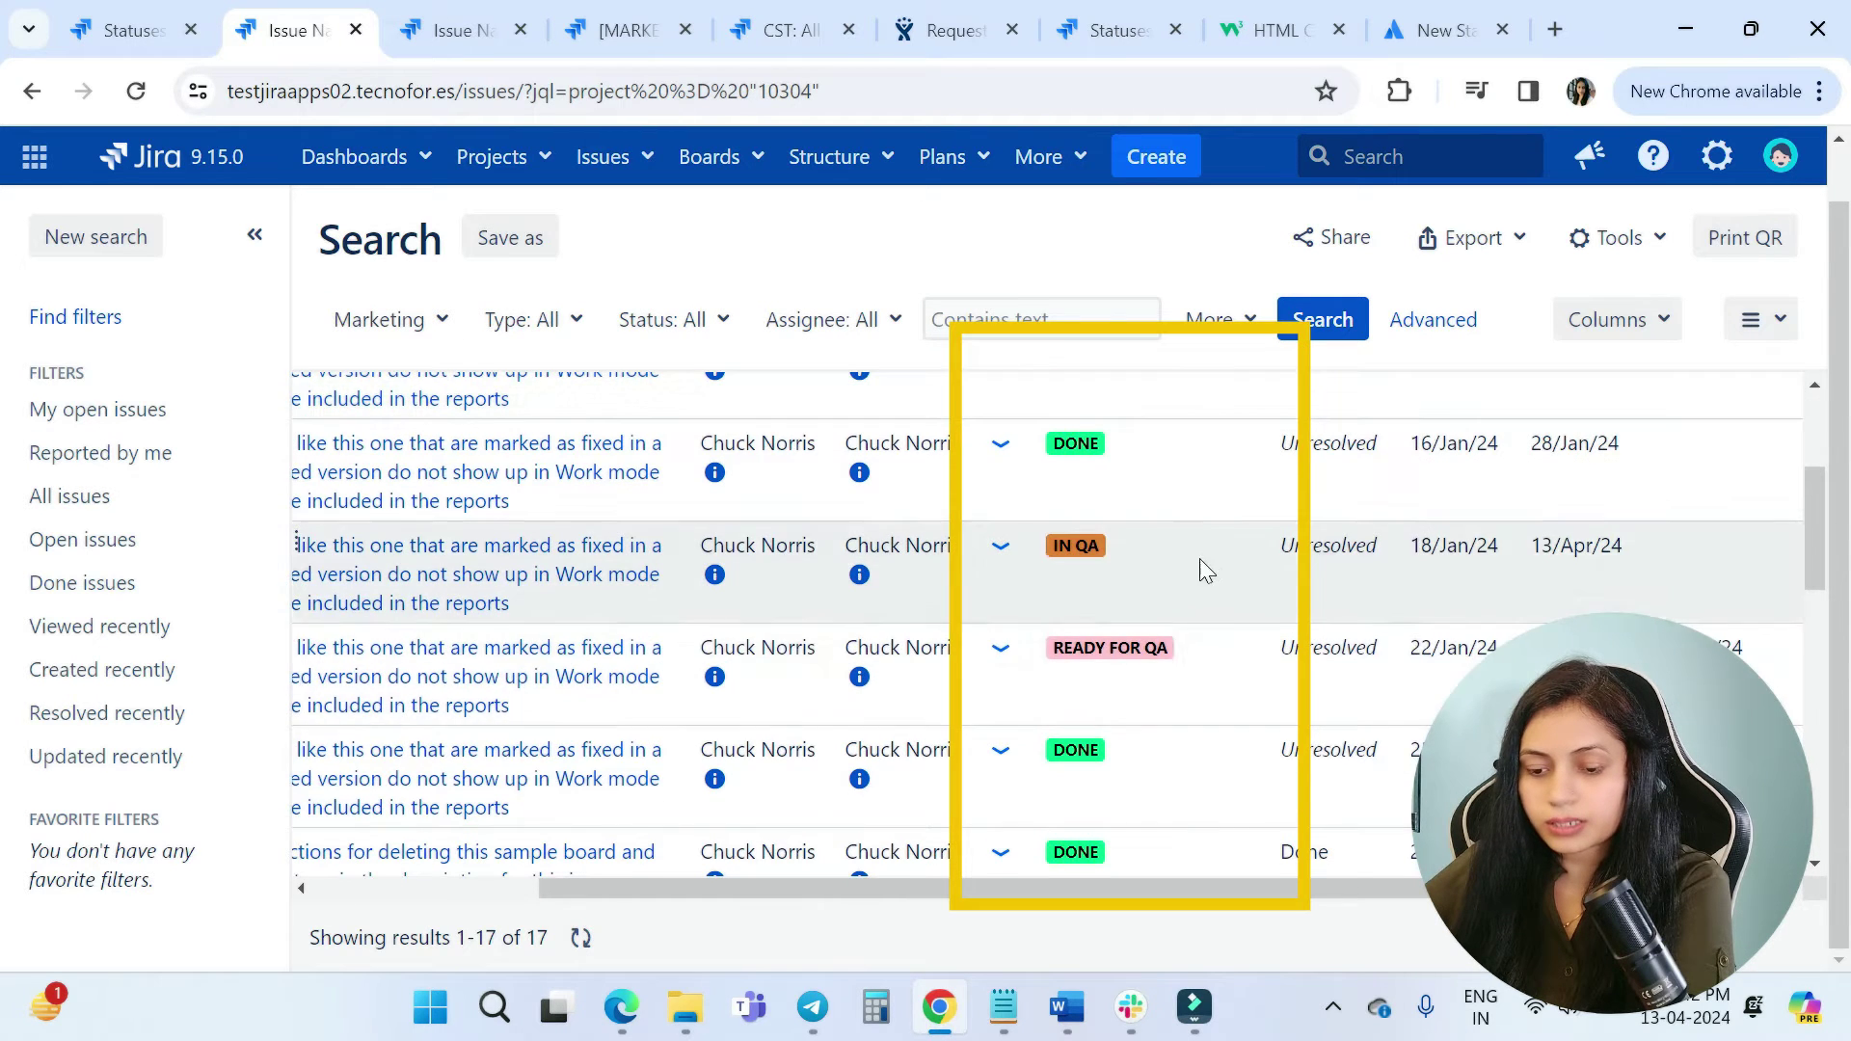
scroll(1134, 772, down, 5)
scroll(1133, 771, up, 15)
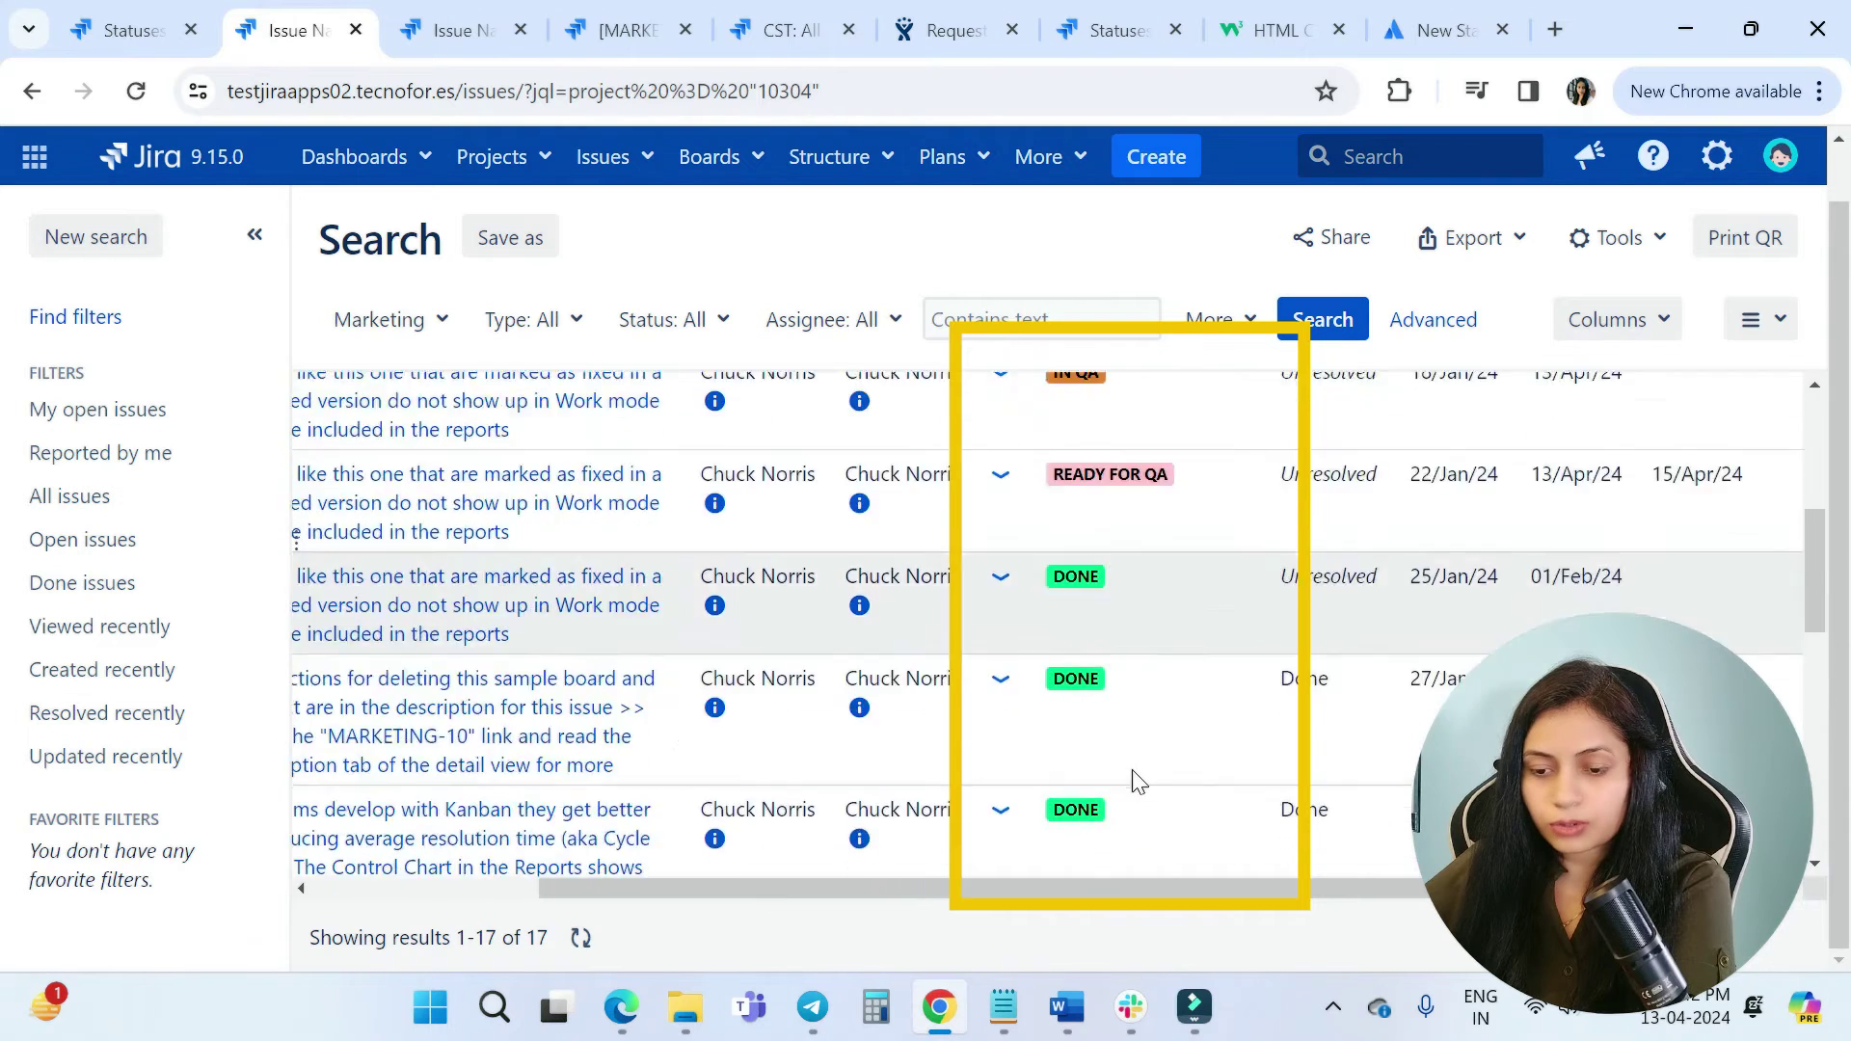
drag(995, 885, 437, 858)
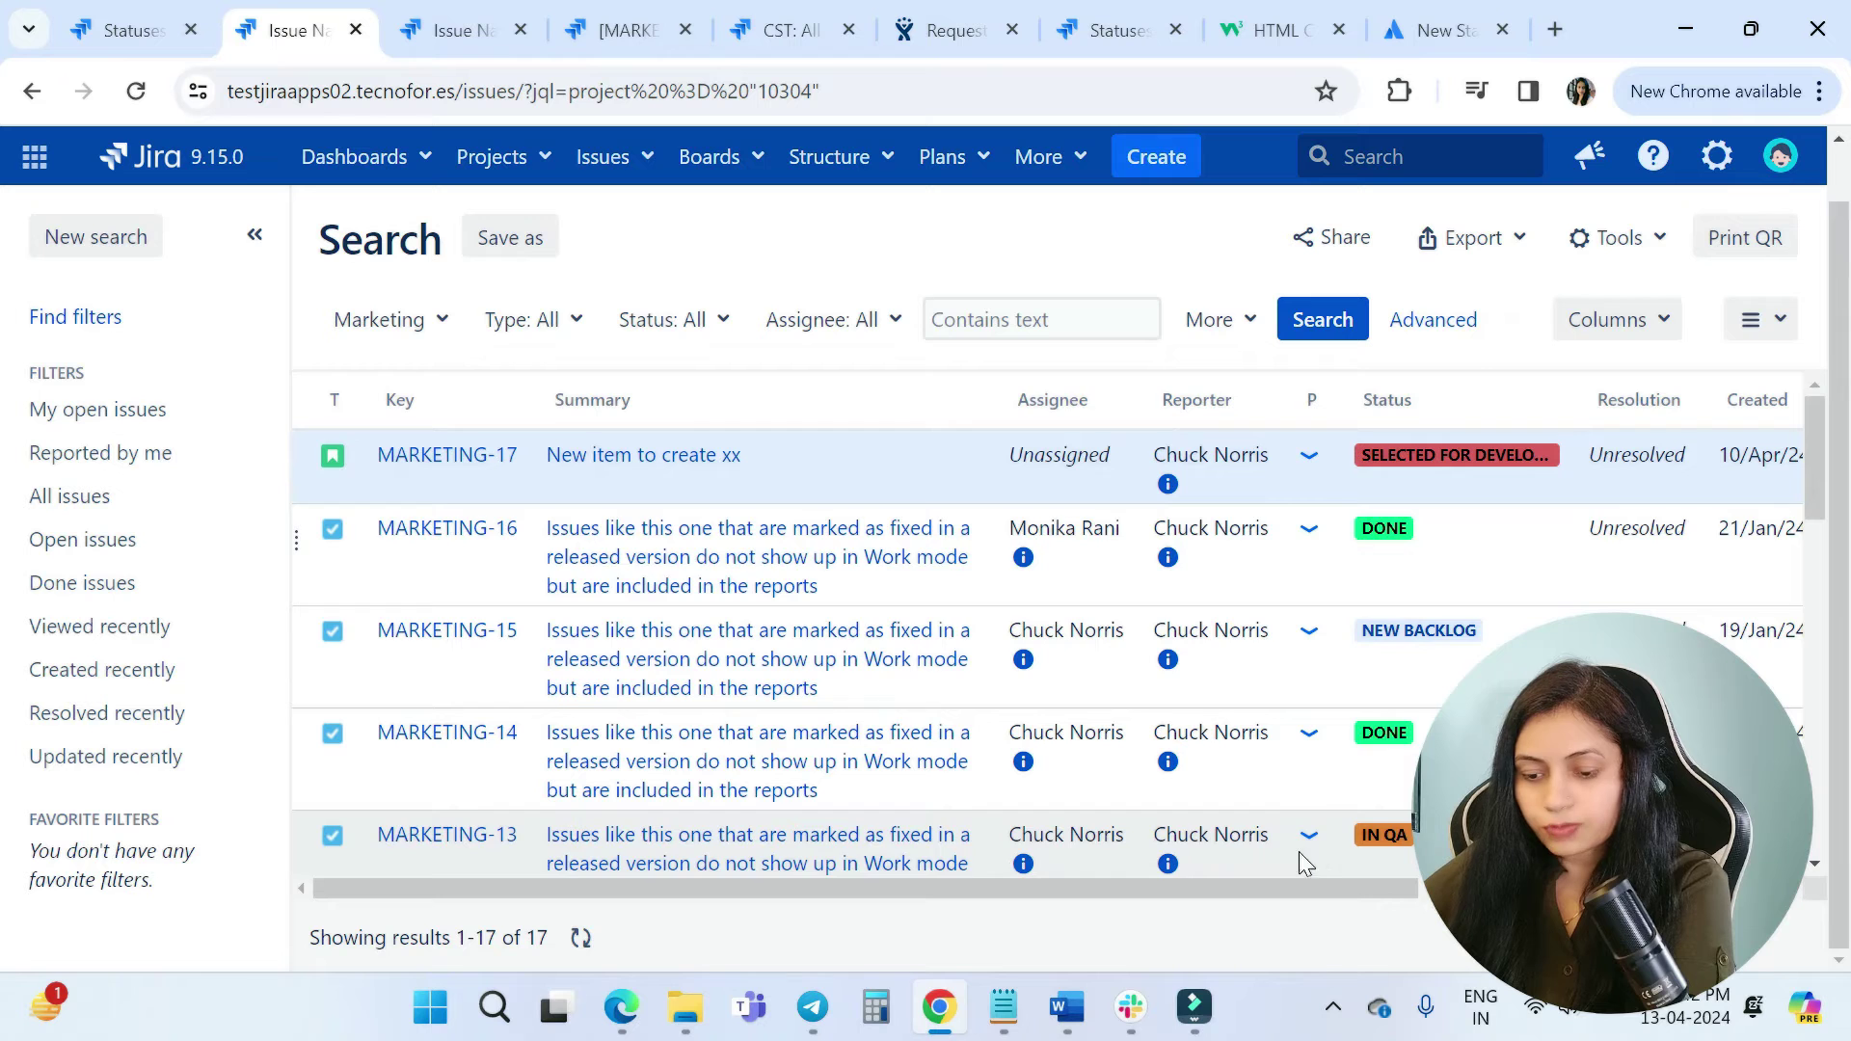
drag(1274, 892, 1043, 896)
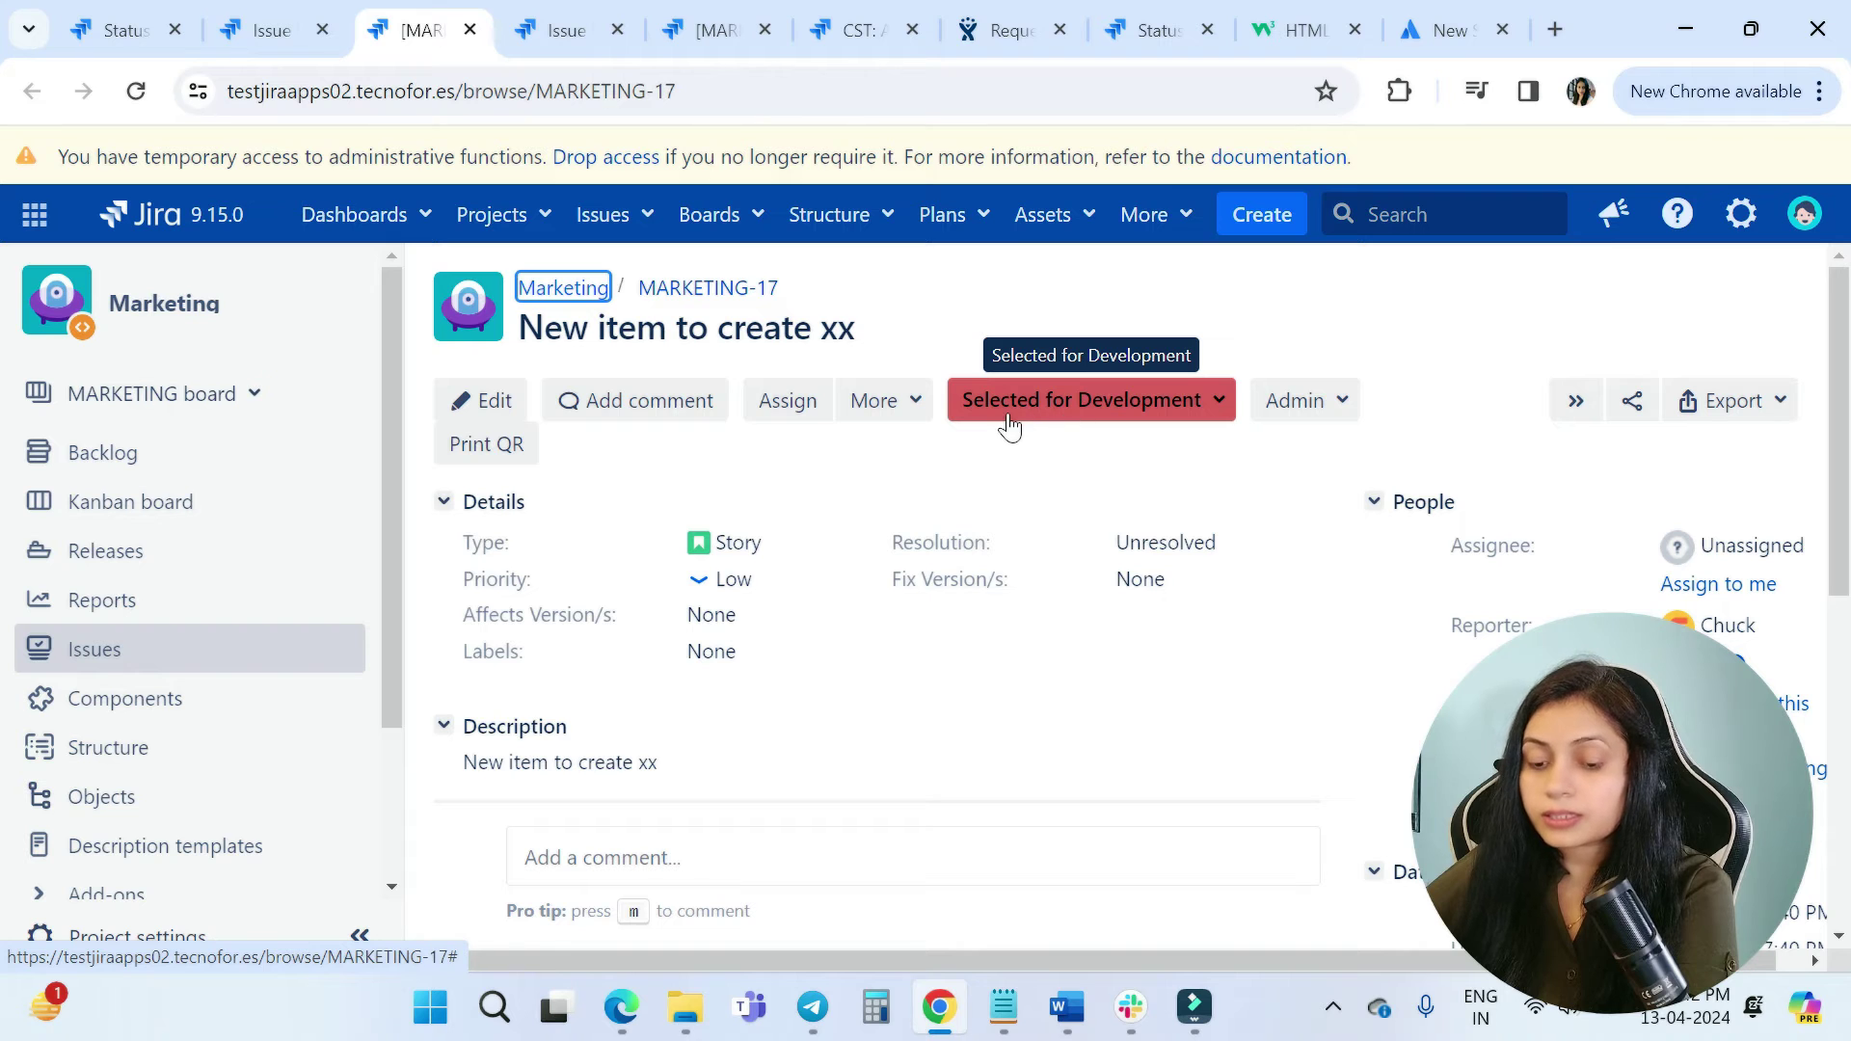
click(1216, 403)
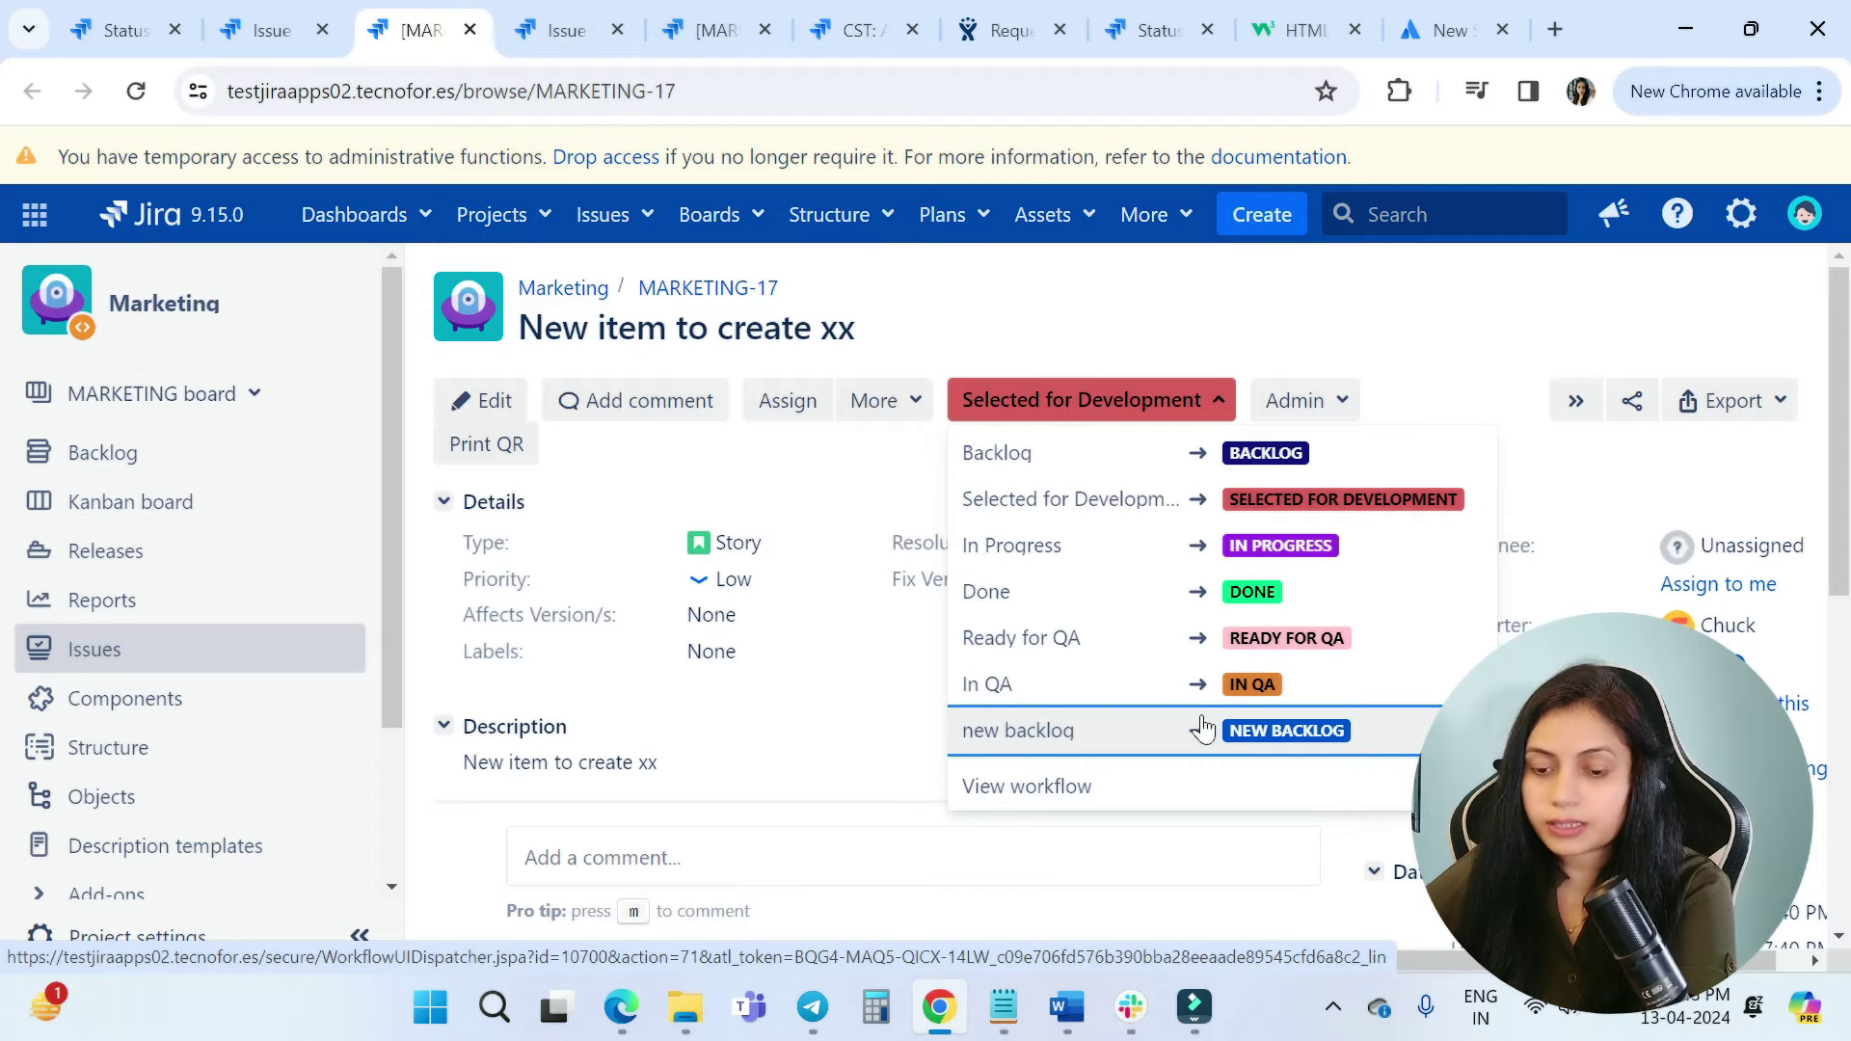
click(1005, 320)
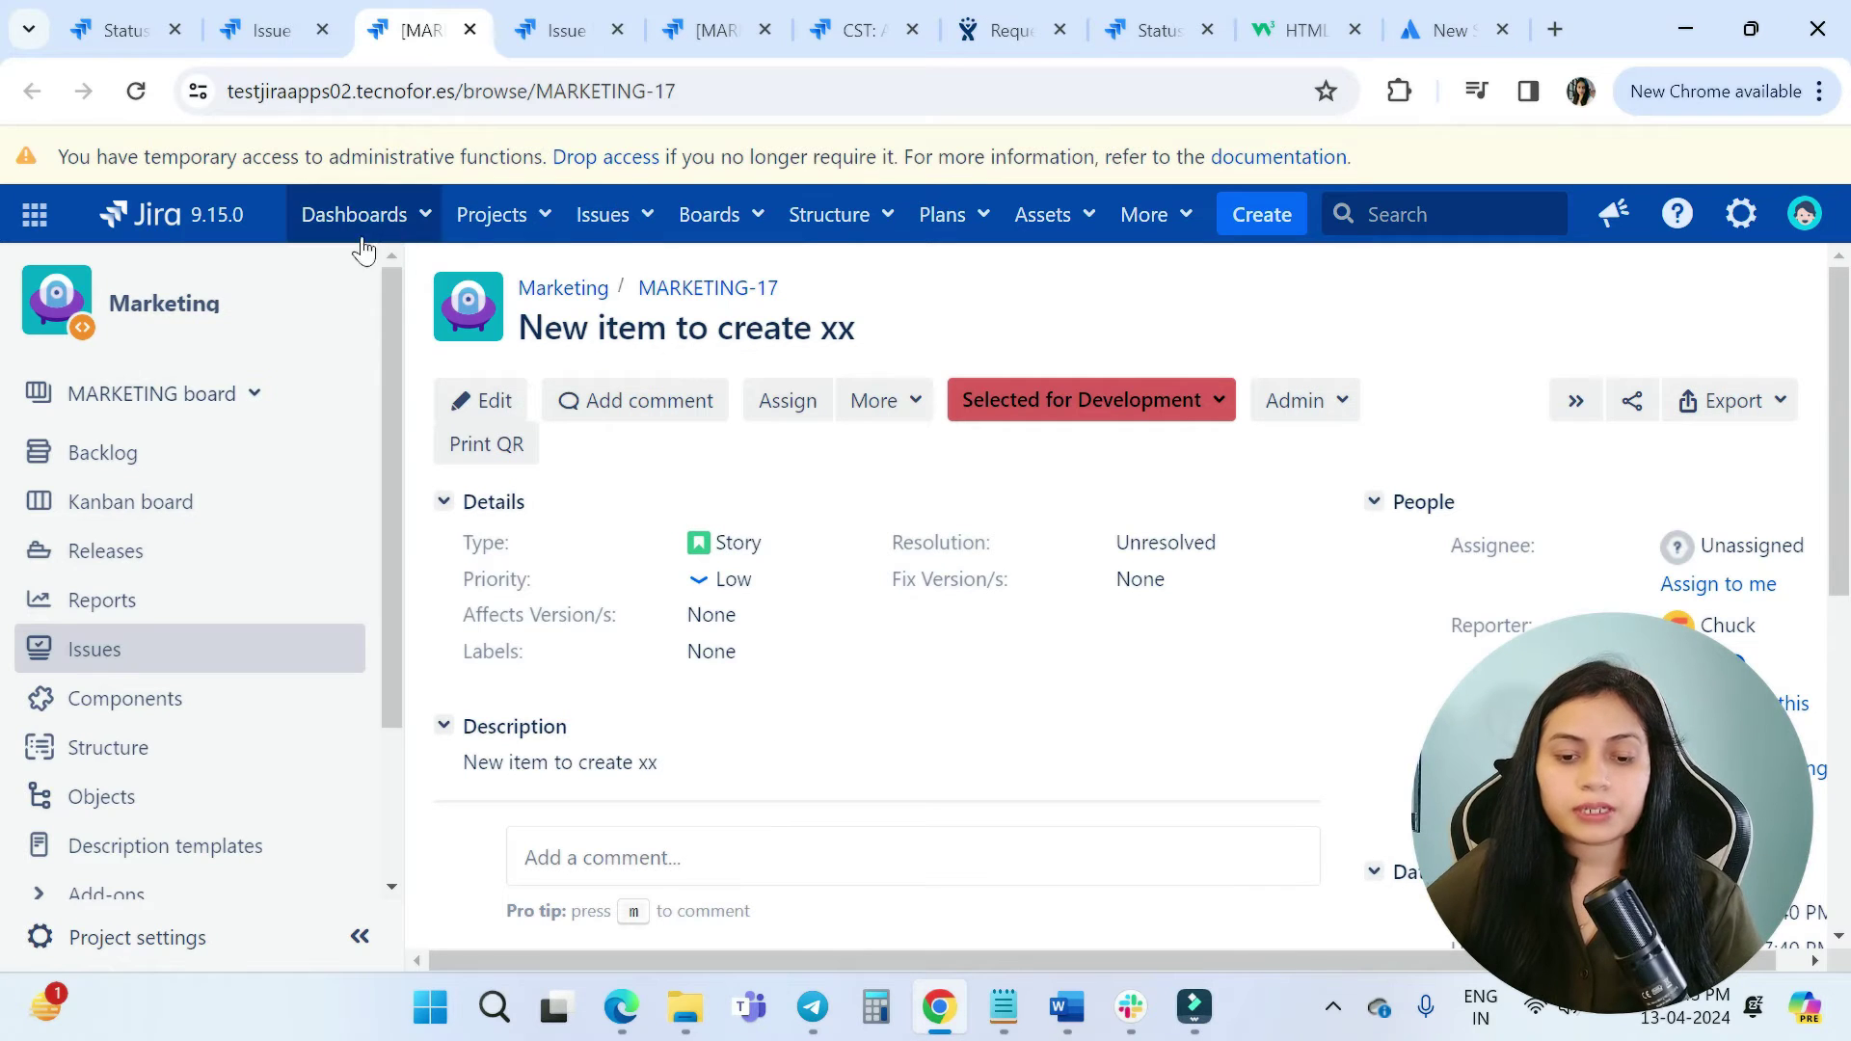
Open Marketing Dashboard in a new tab and review its statistics and calendar gadgets.
click(361, 224)
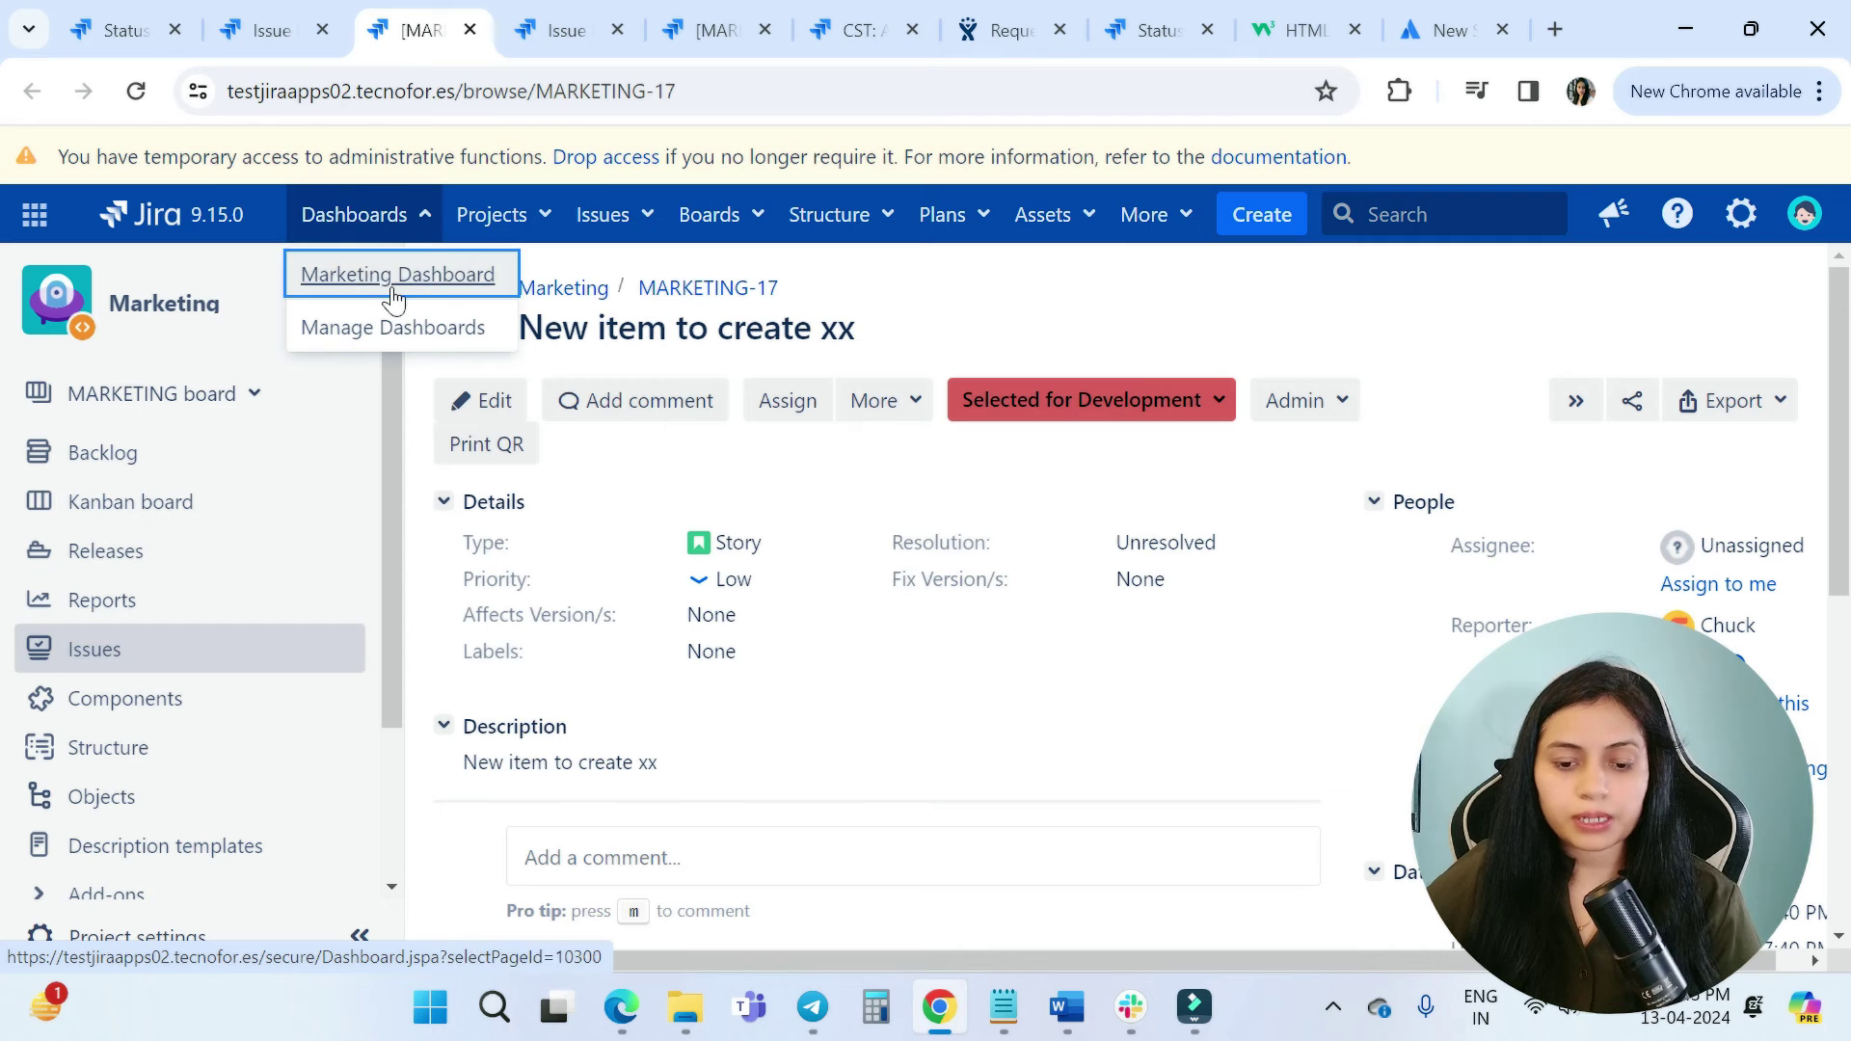
middle_click(394, 296)
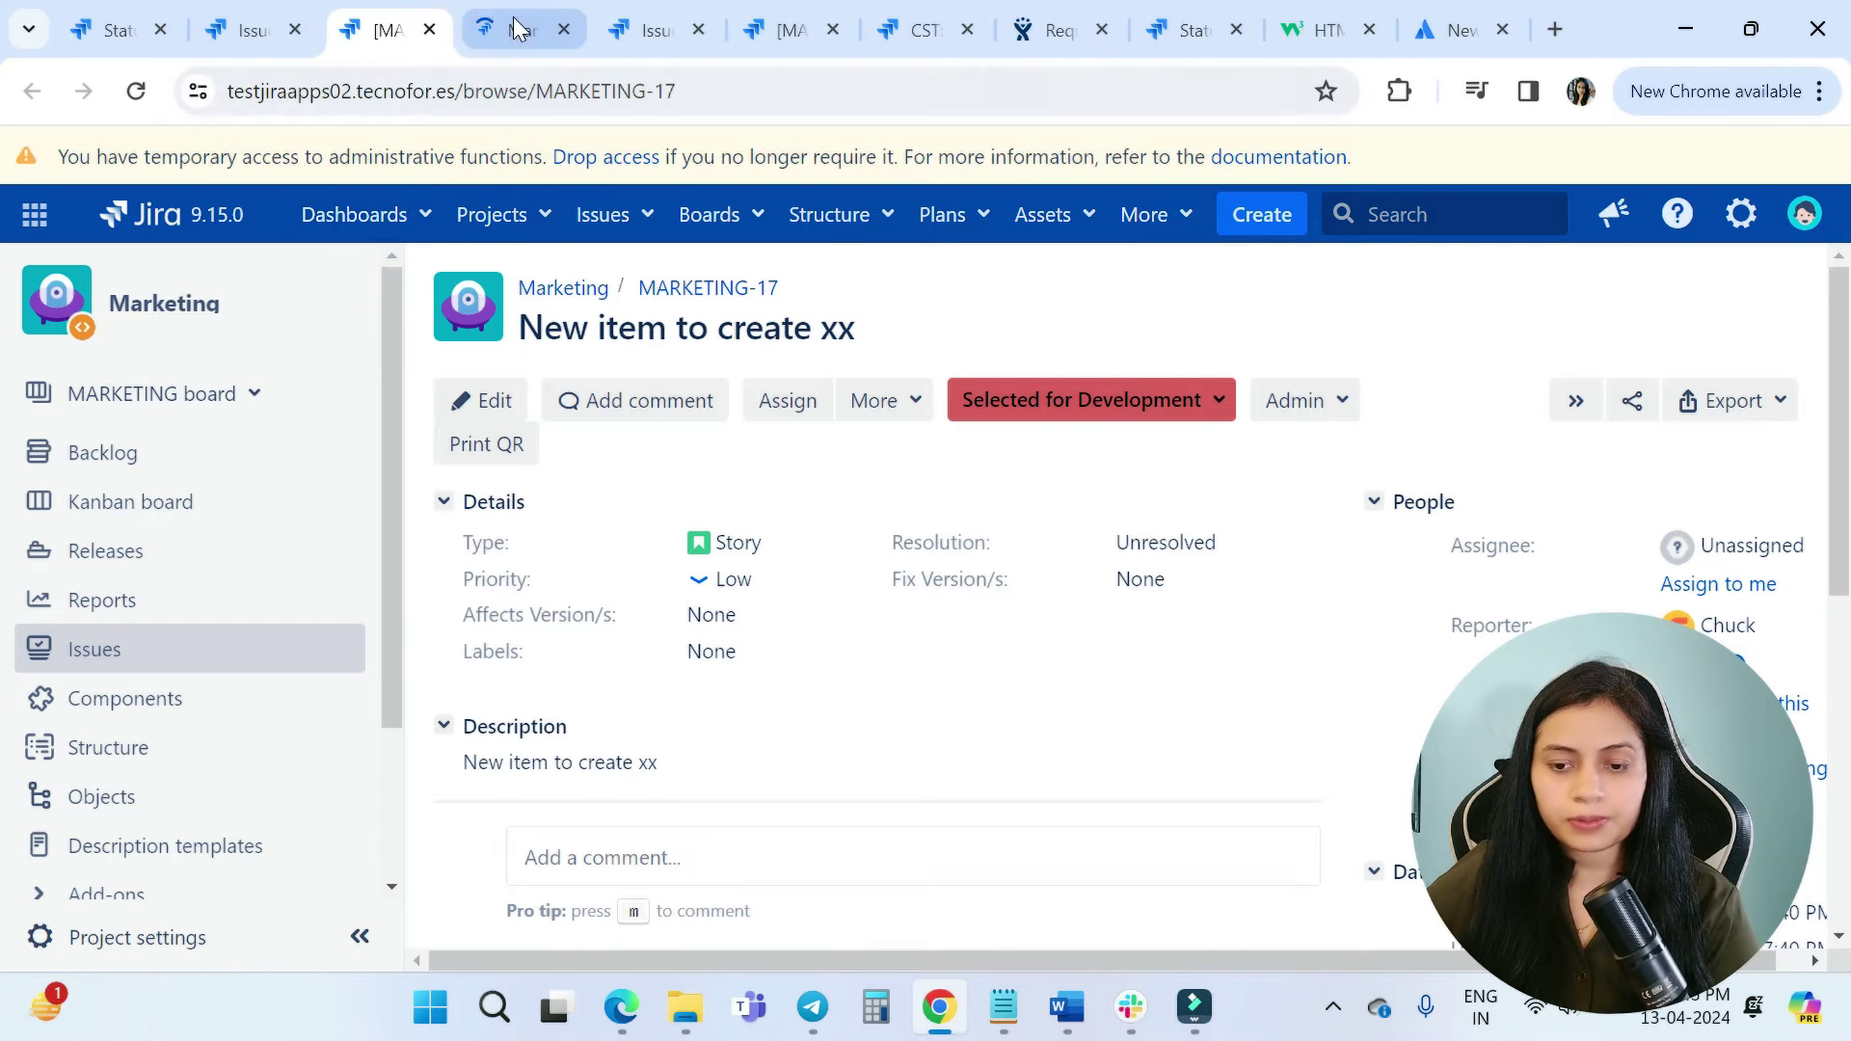
click(516, 25)
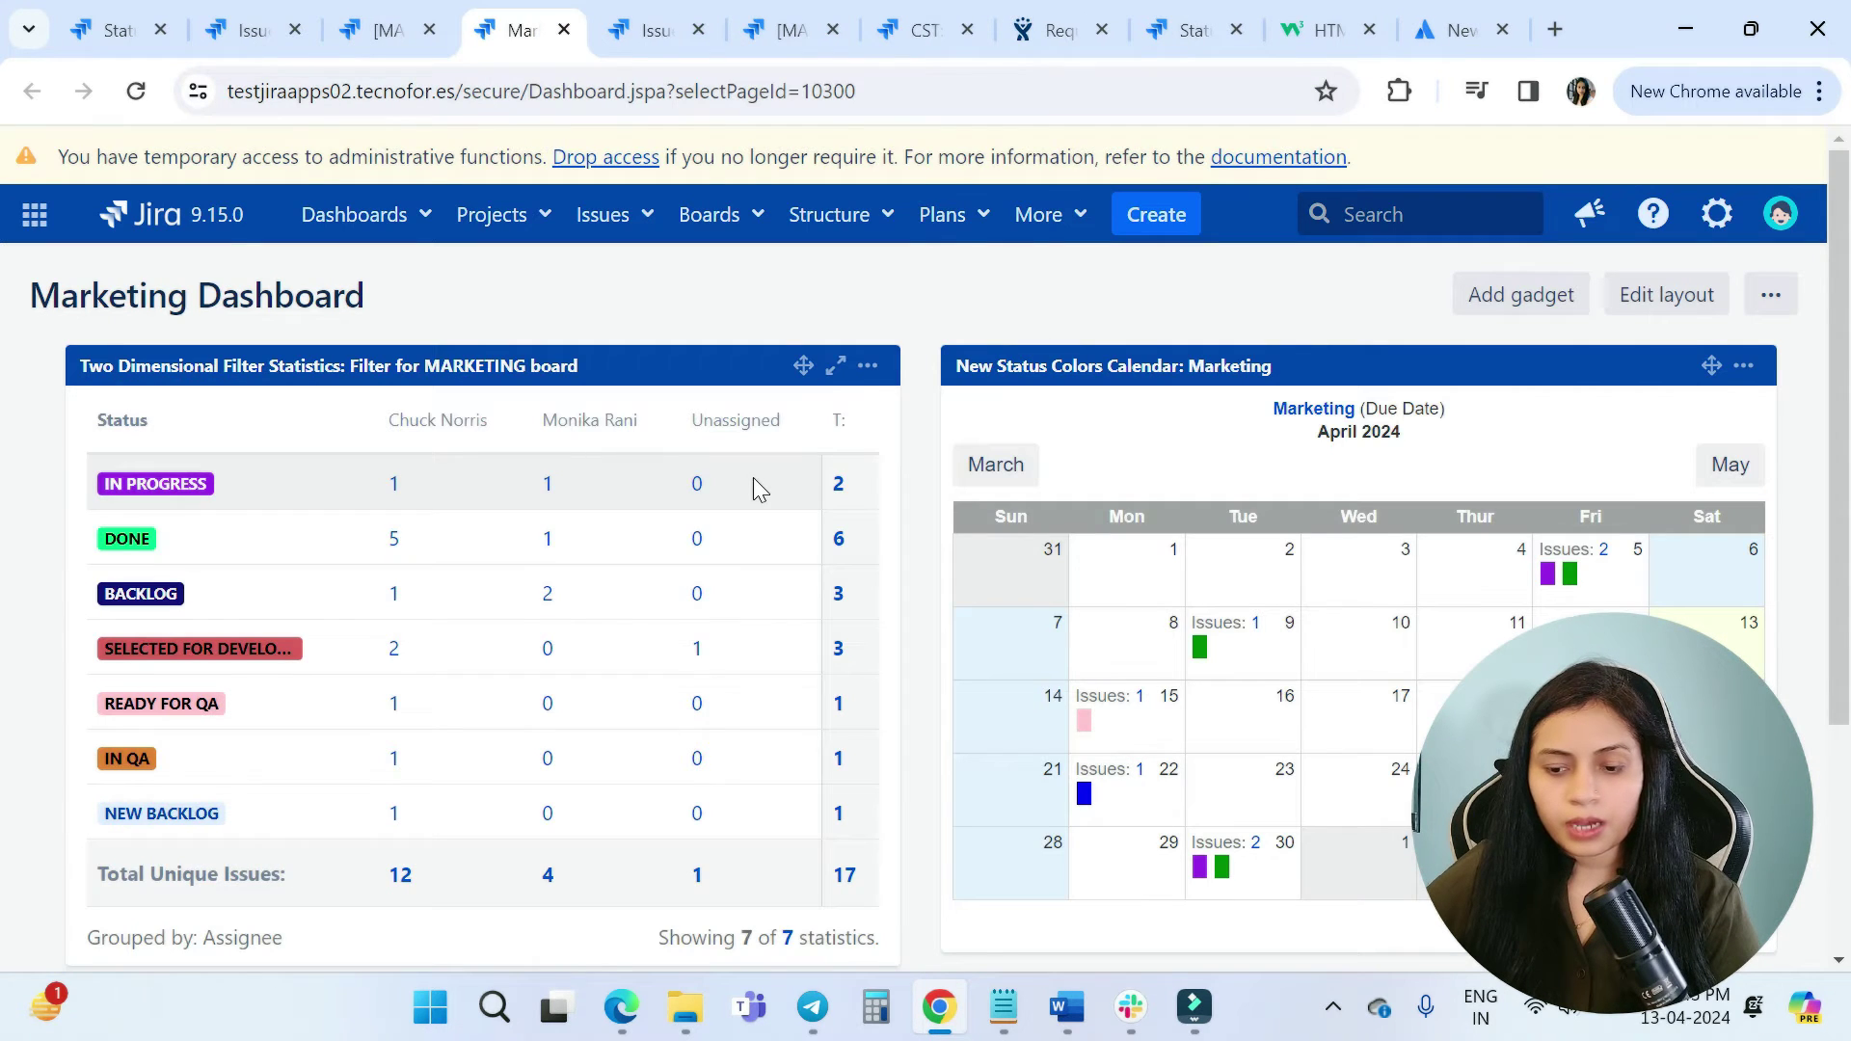
scroll(1160, 600, down, 1)
scroll(1161, 600, up, 1)
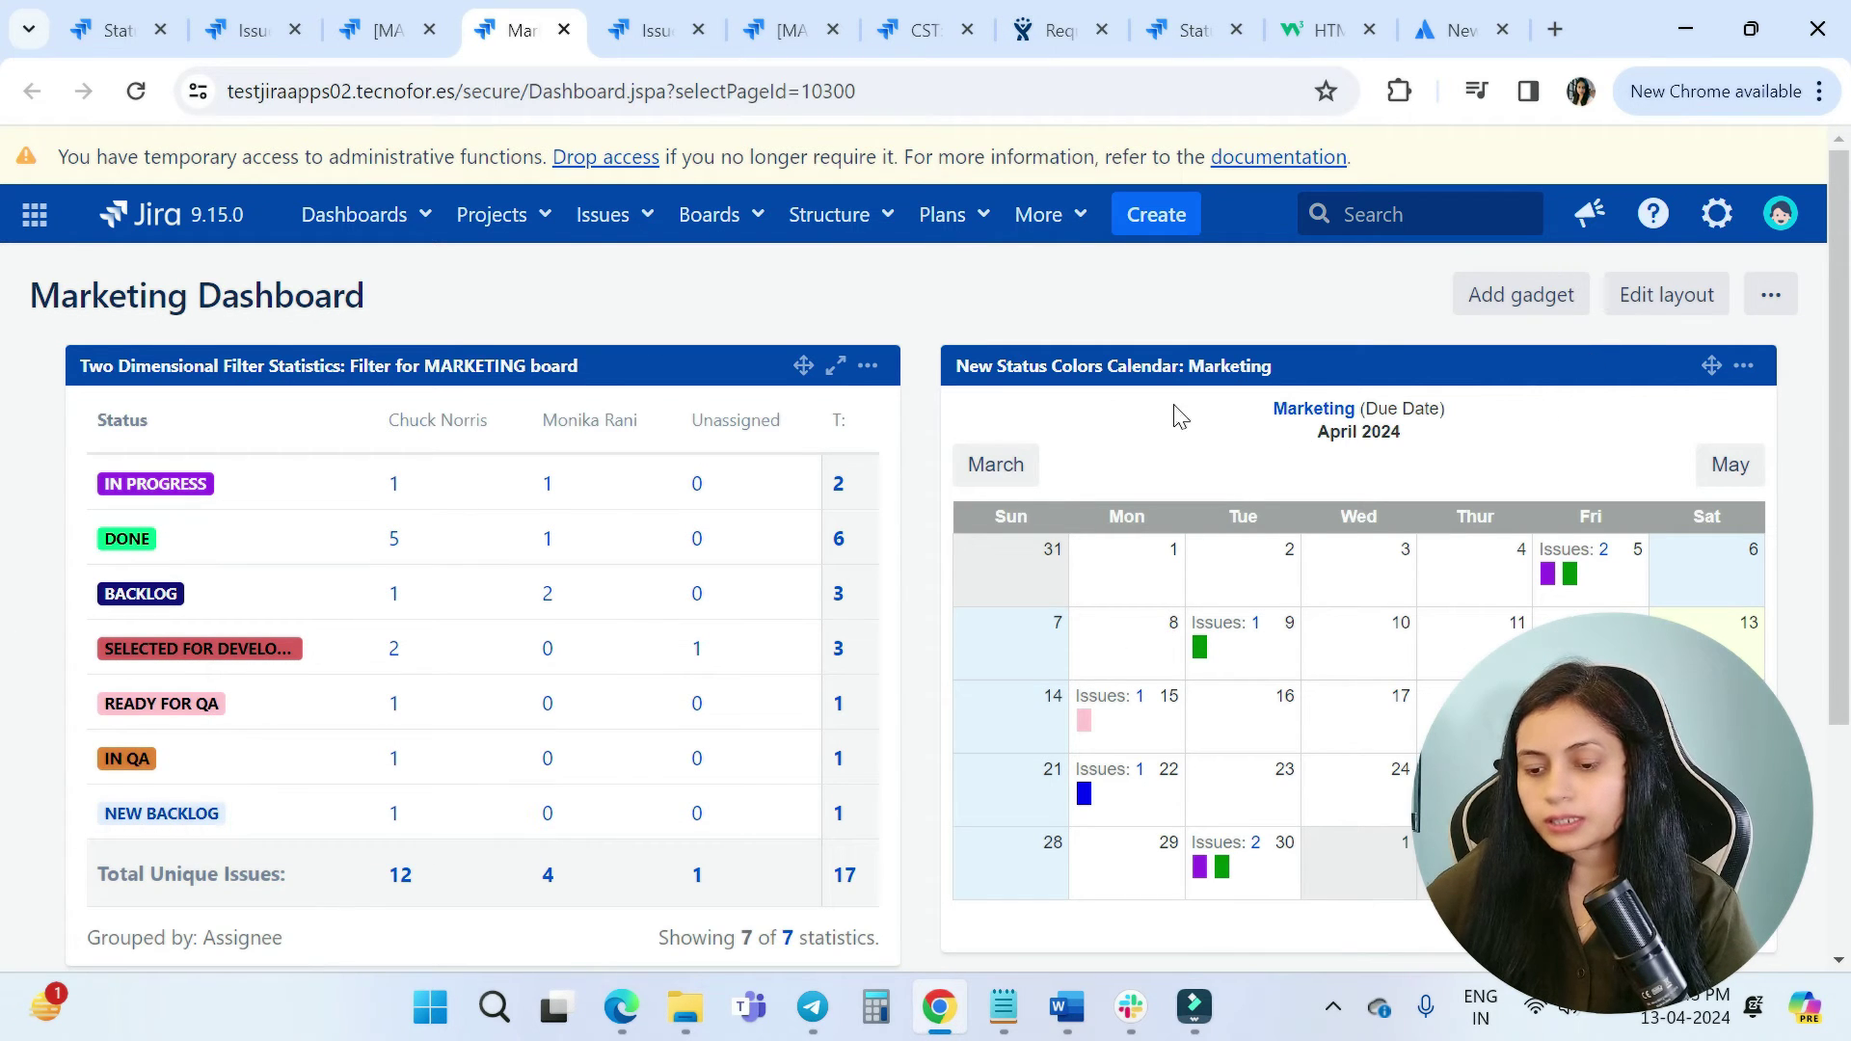
mouse_move(1569, 584)
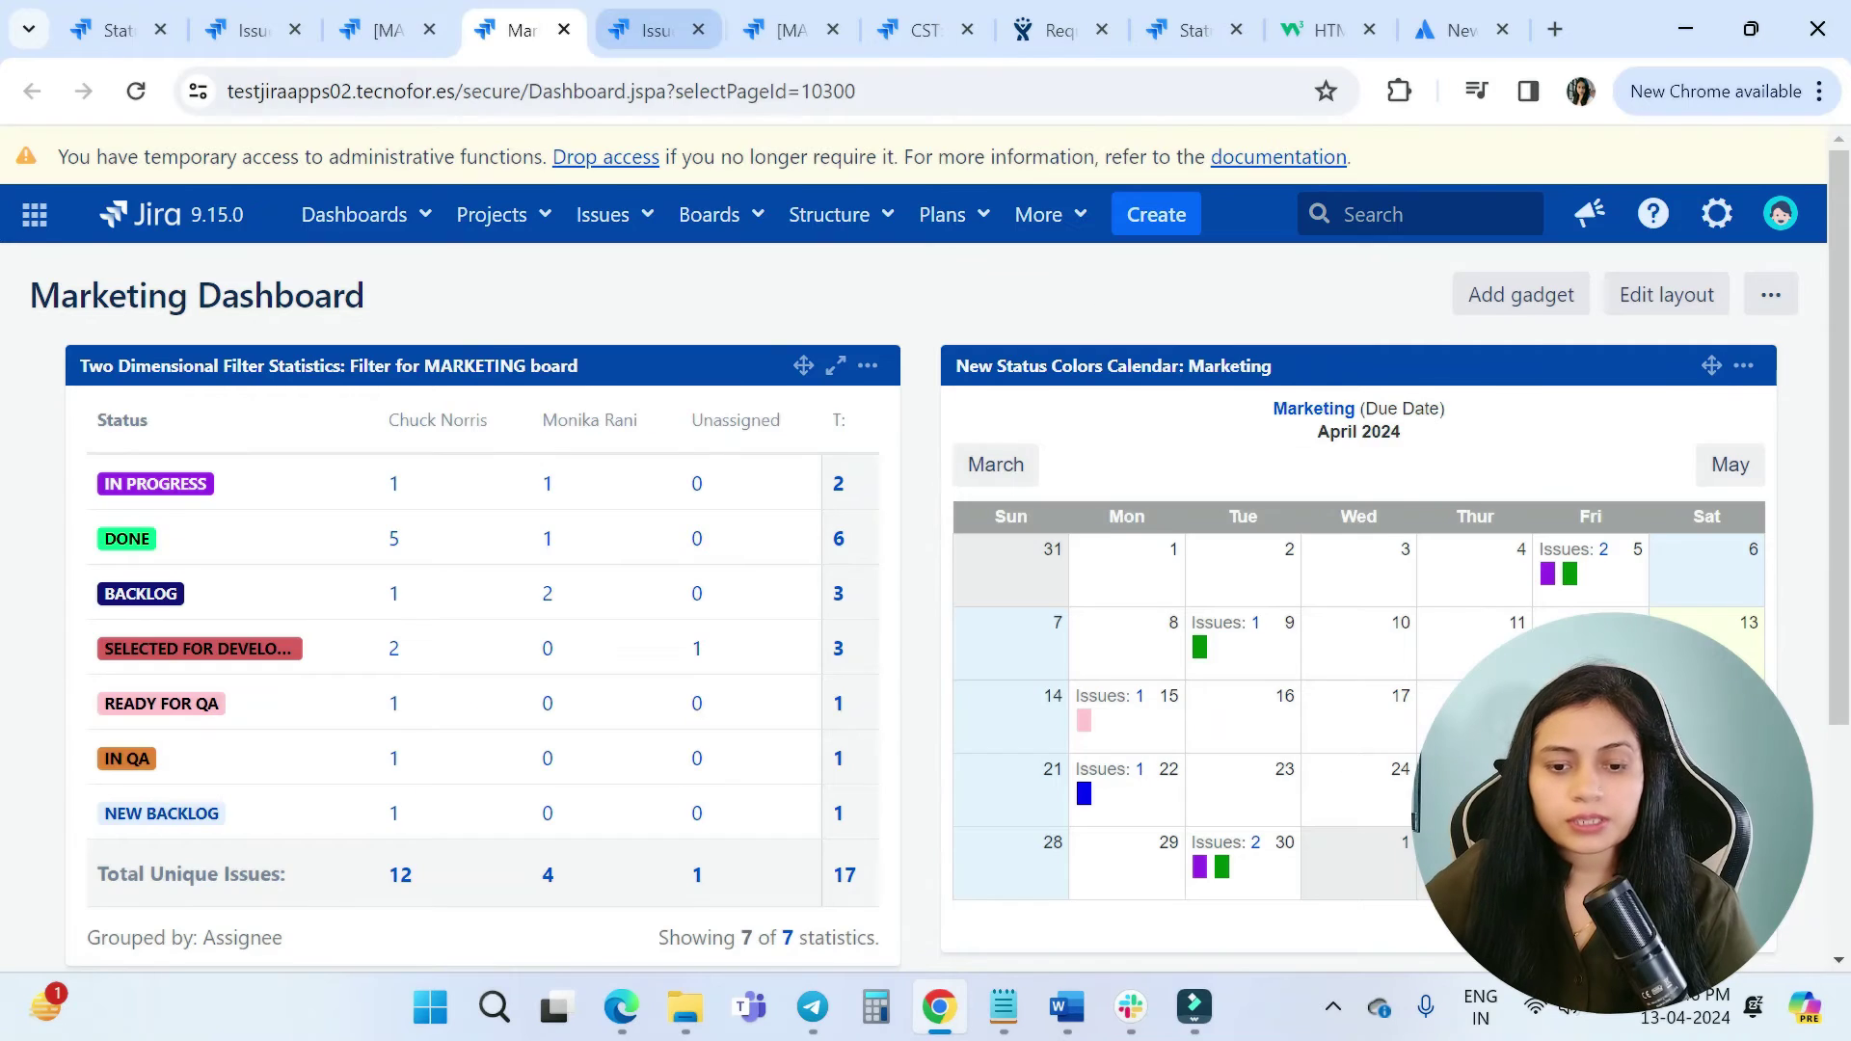
From MARKETING-17, open the Marketing project calendar and scroll through April 2024.
click(400, 18)
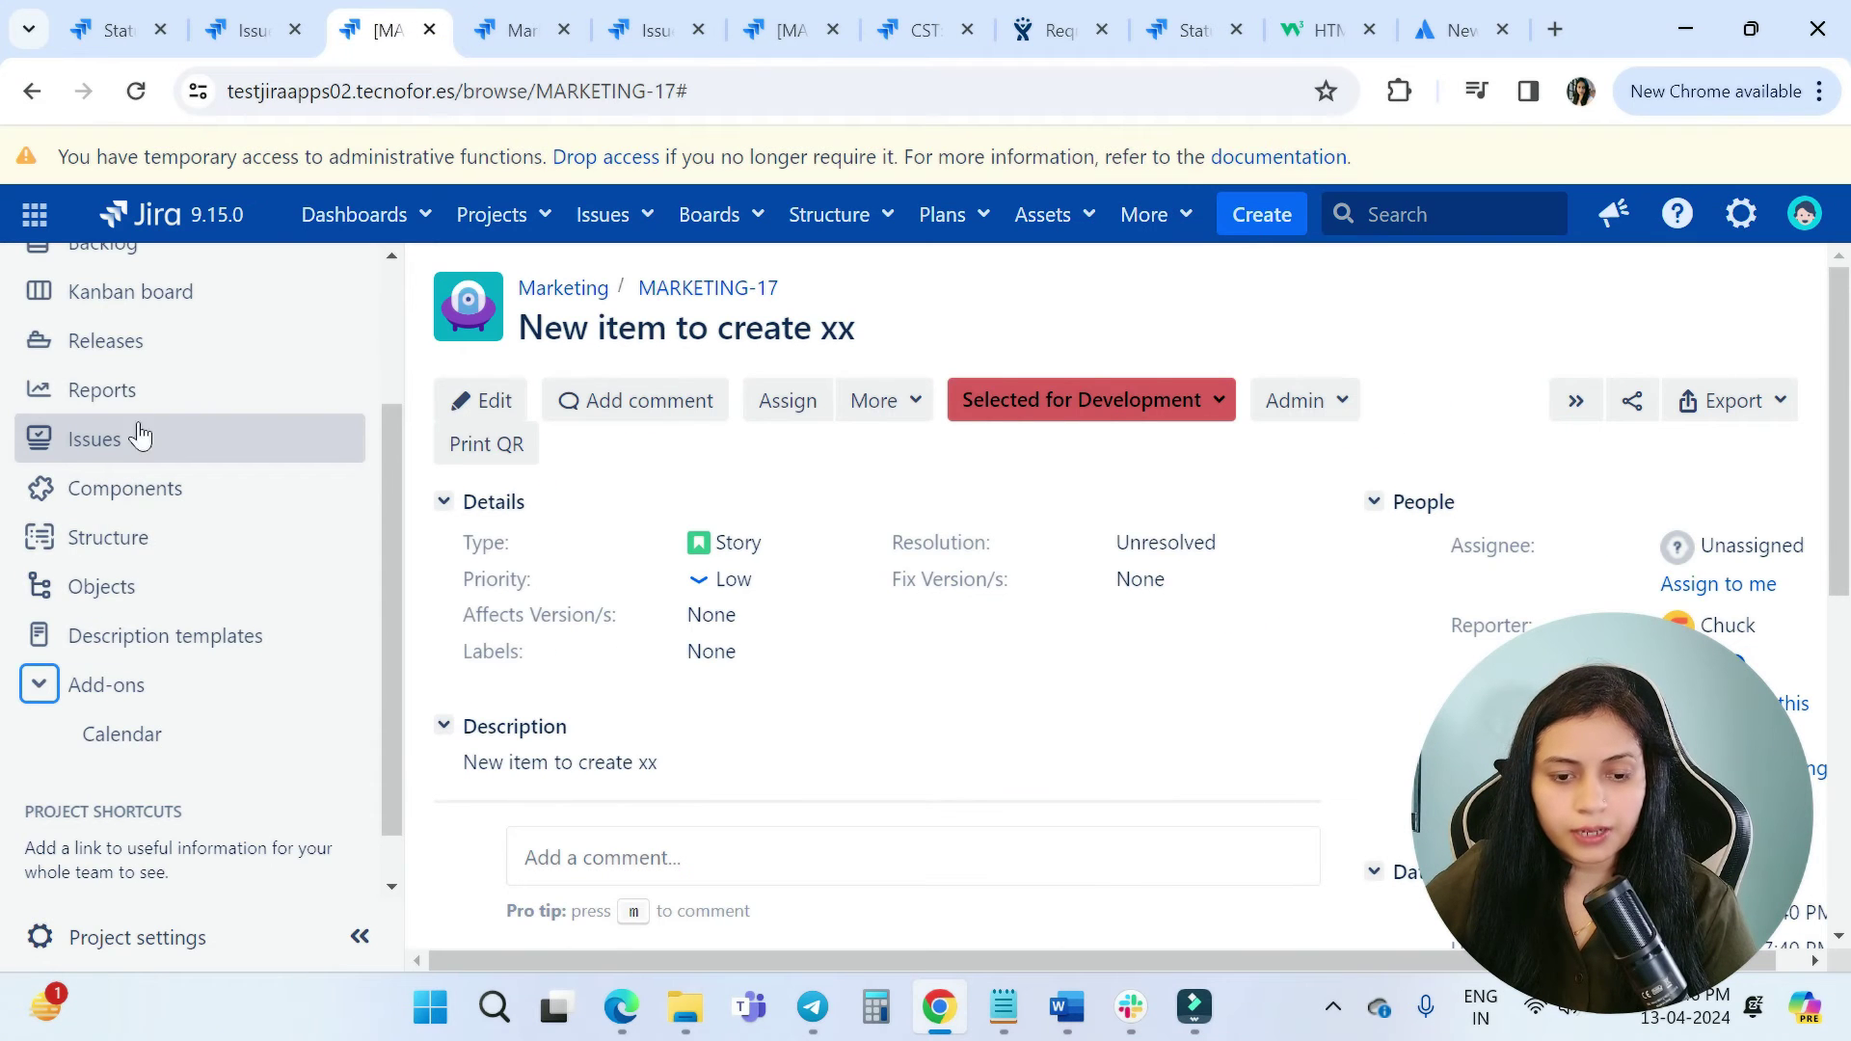
scroll(140, 318, up, 3)
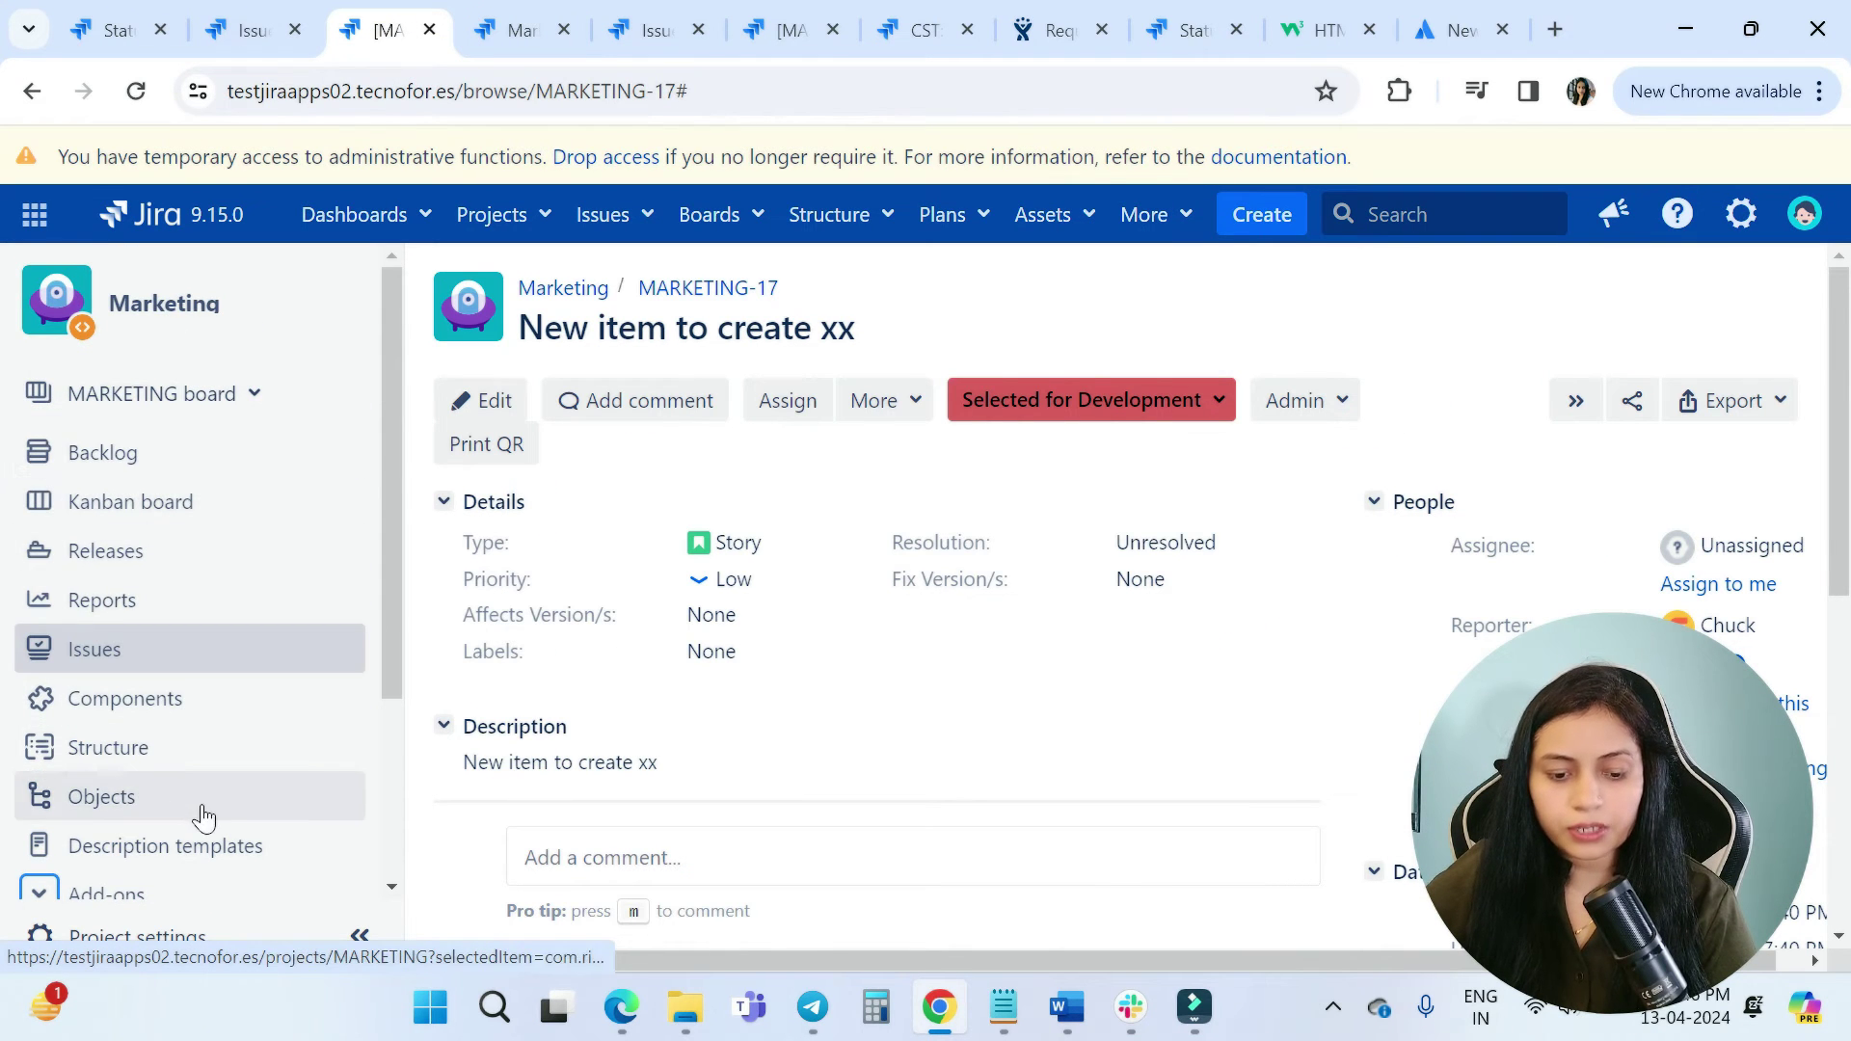
scroll(121, 719, down, 3)
click(154, 684)
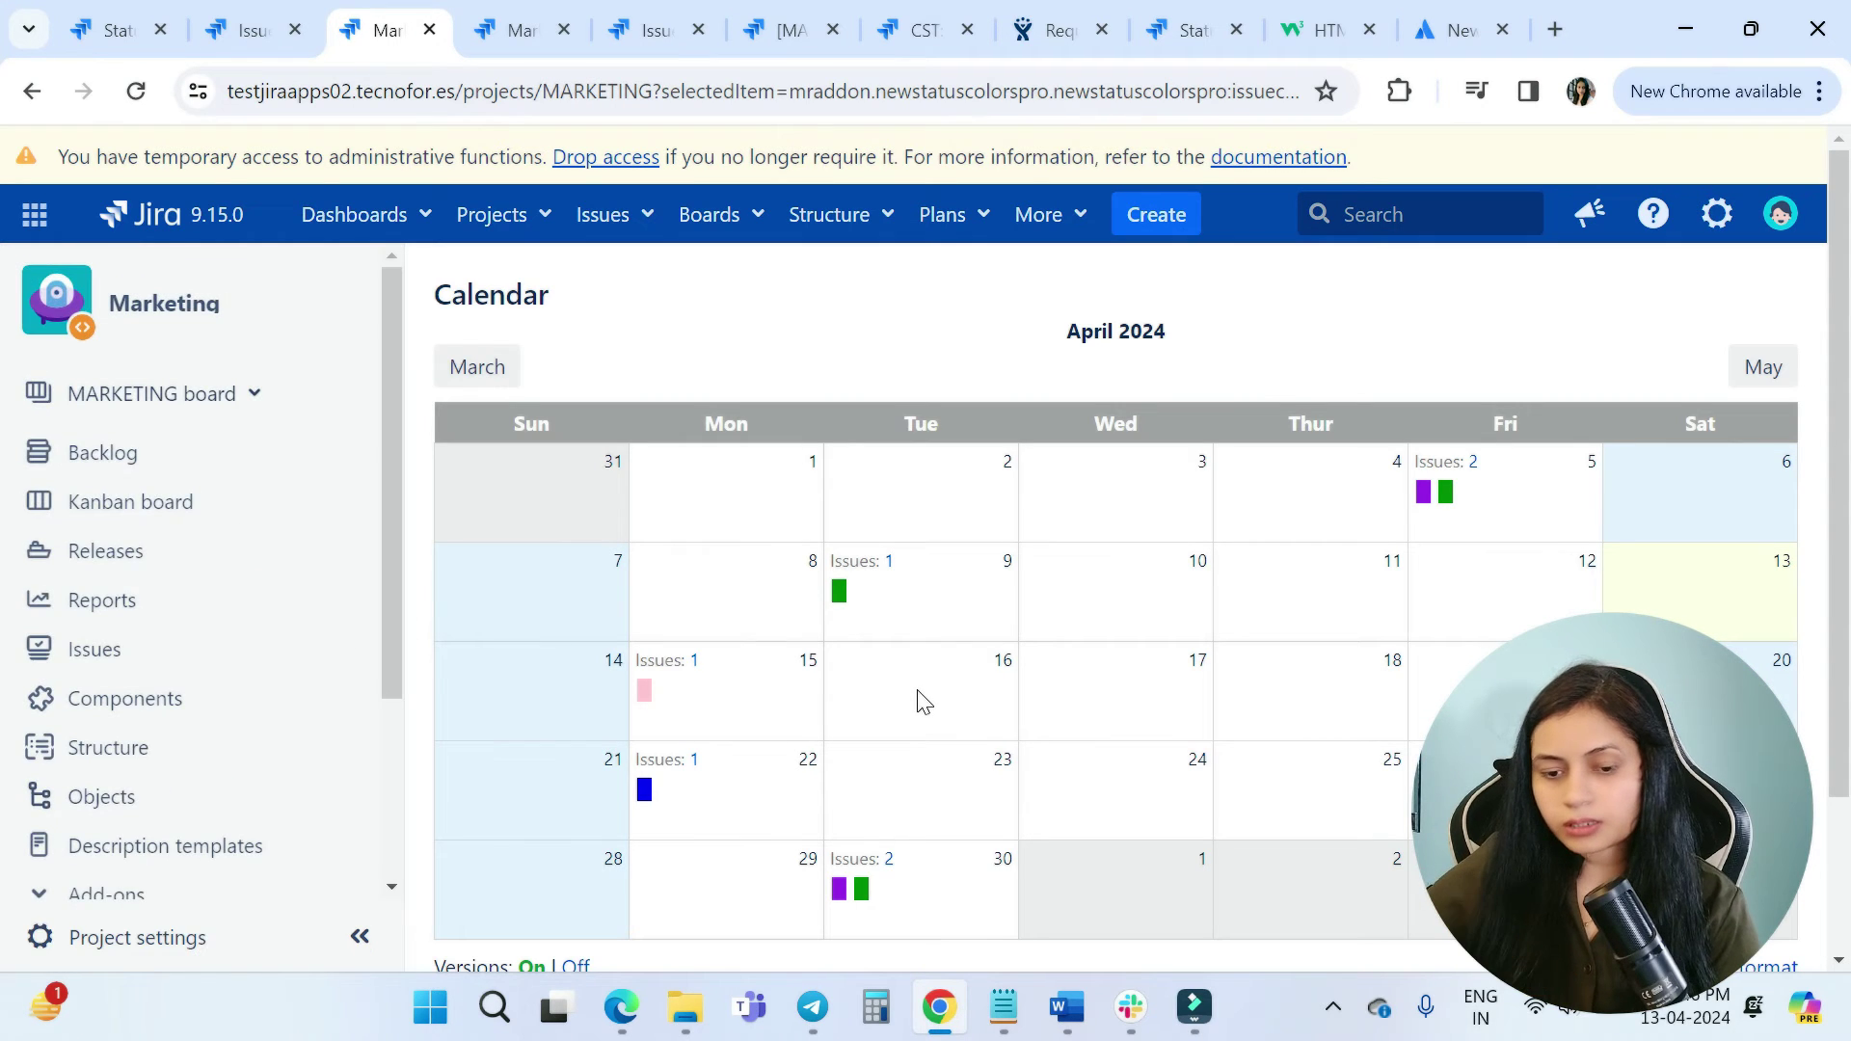
scroll(1124, 653, down, 2)
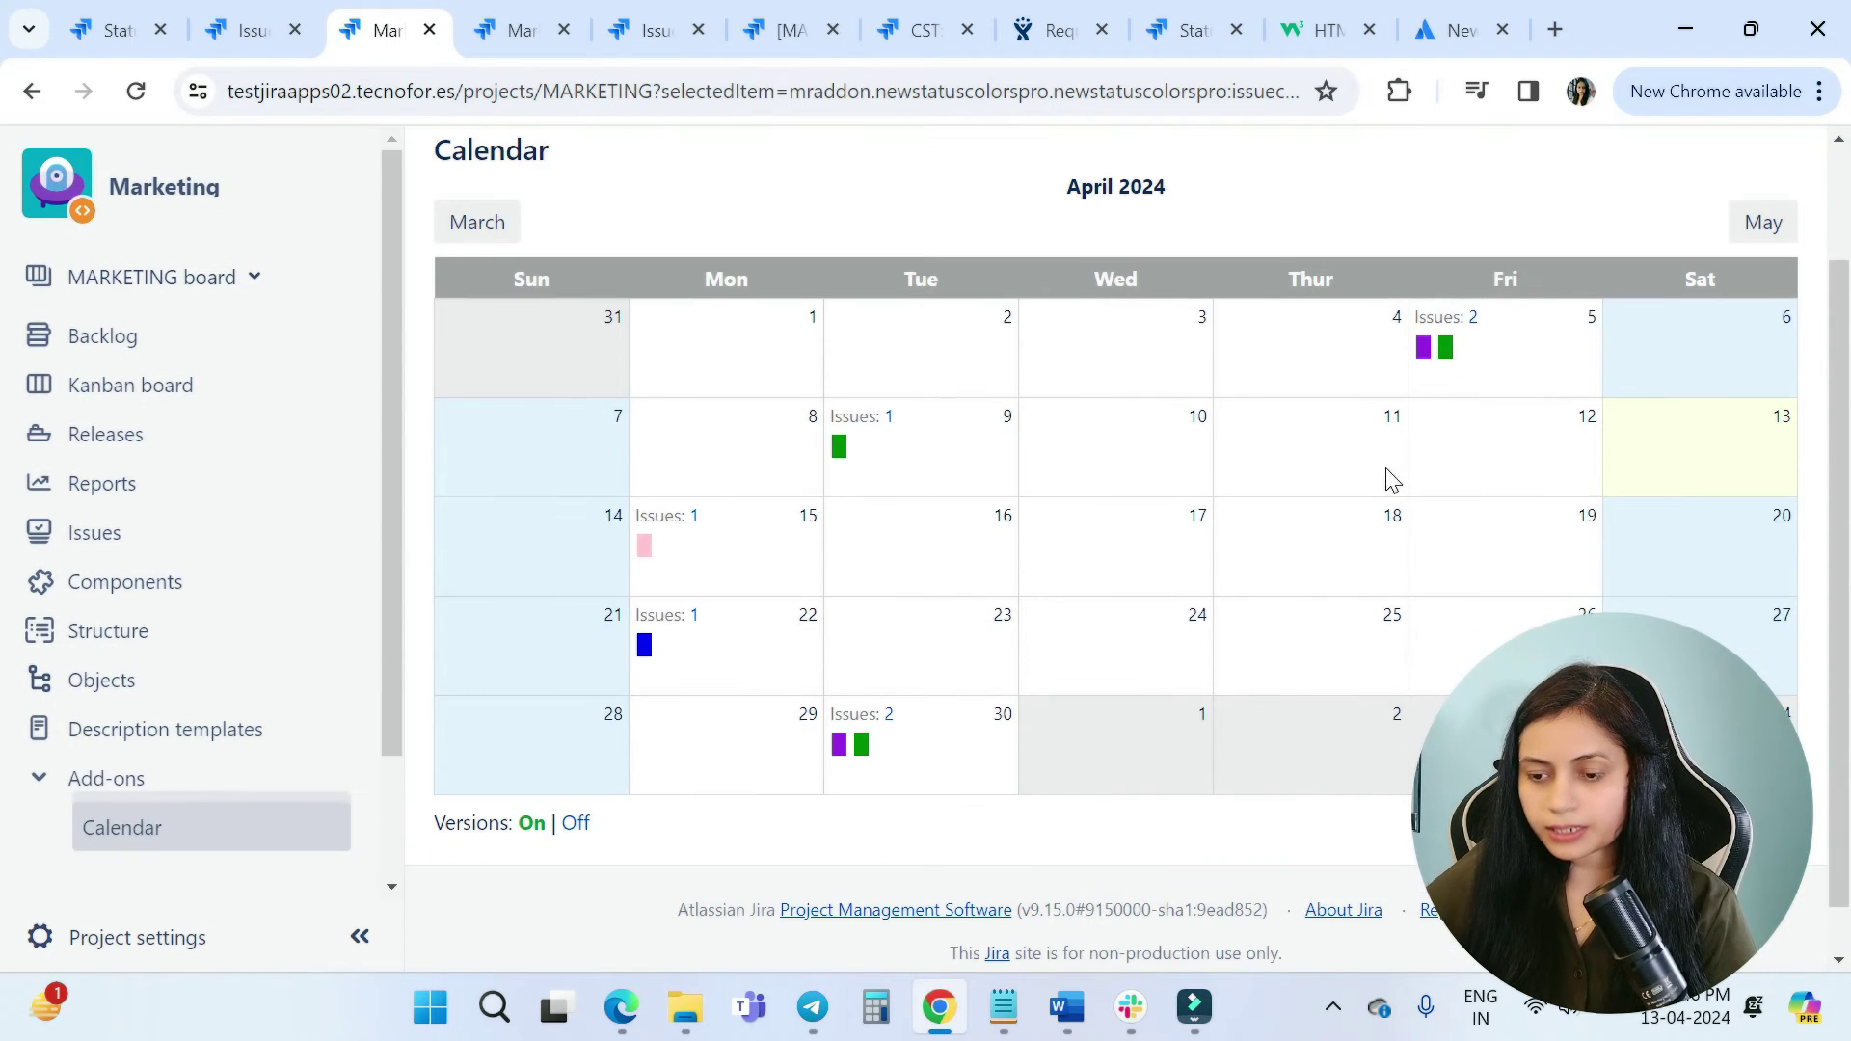
mouse_move(1446, 349)
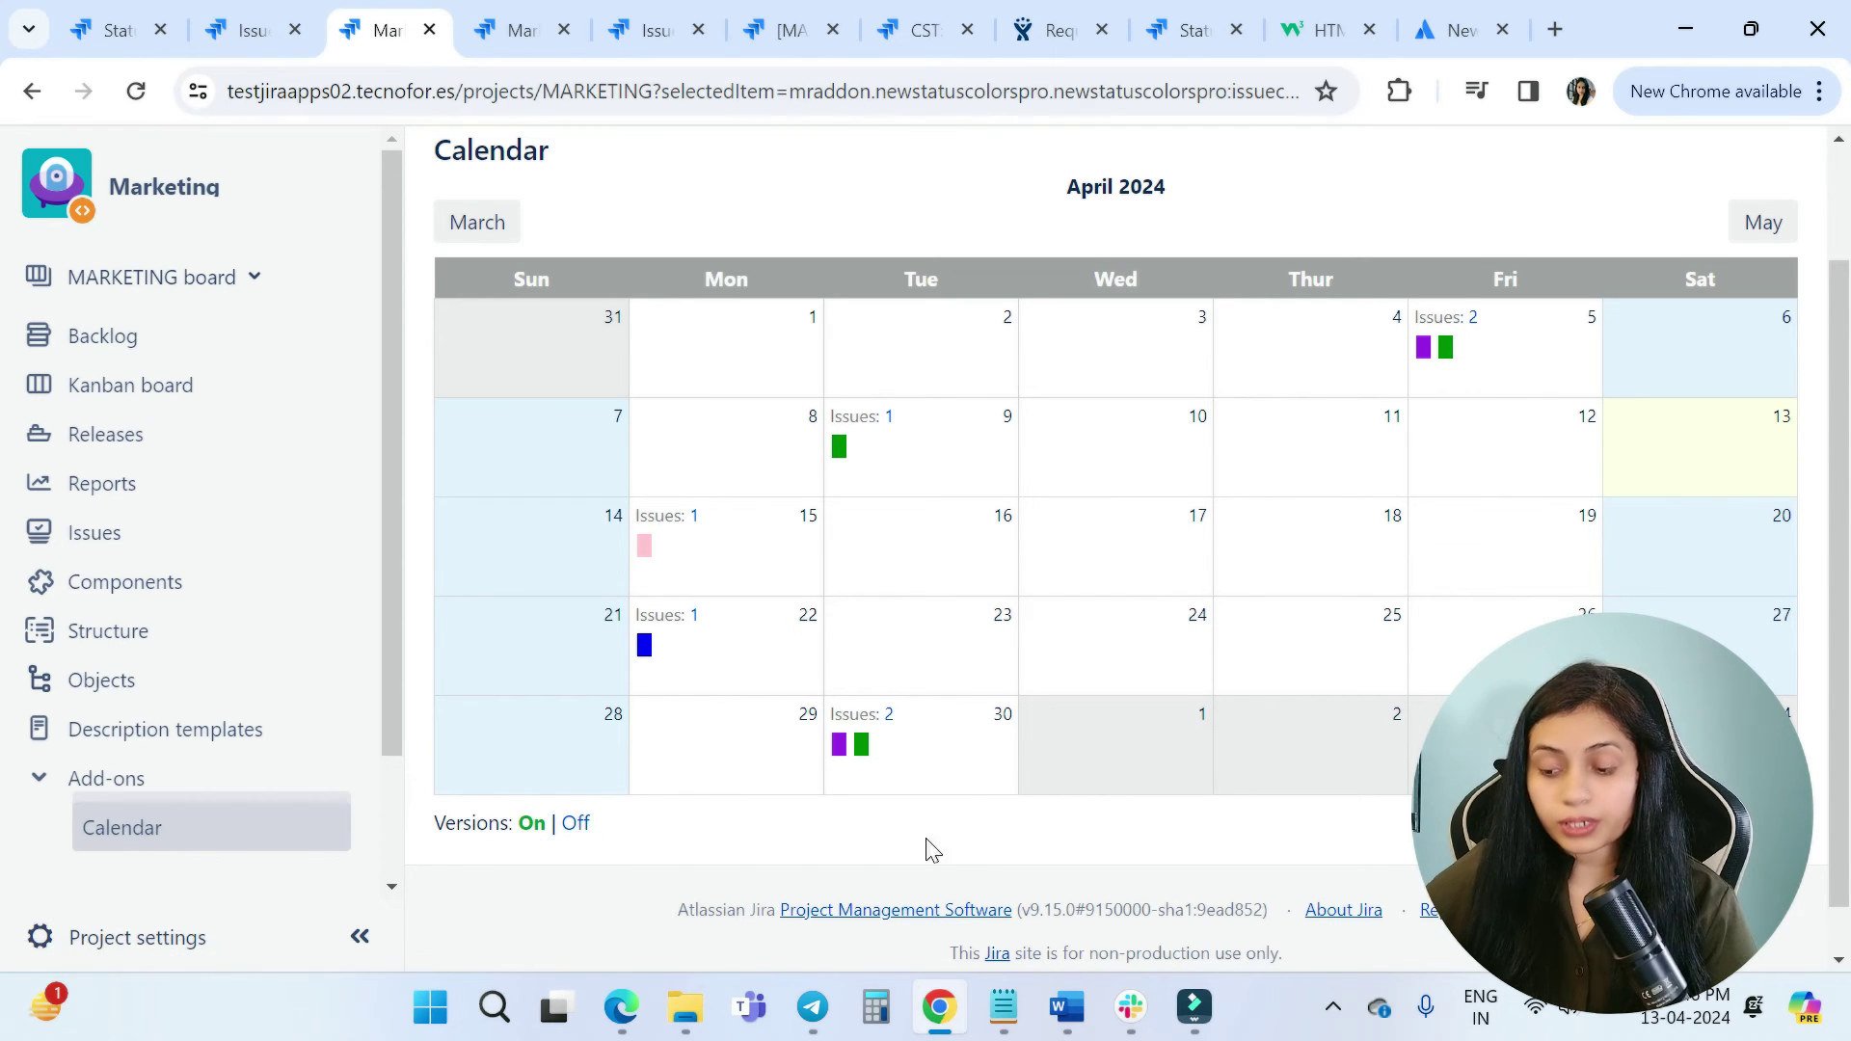
scroll(1061, 810, down, 1)
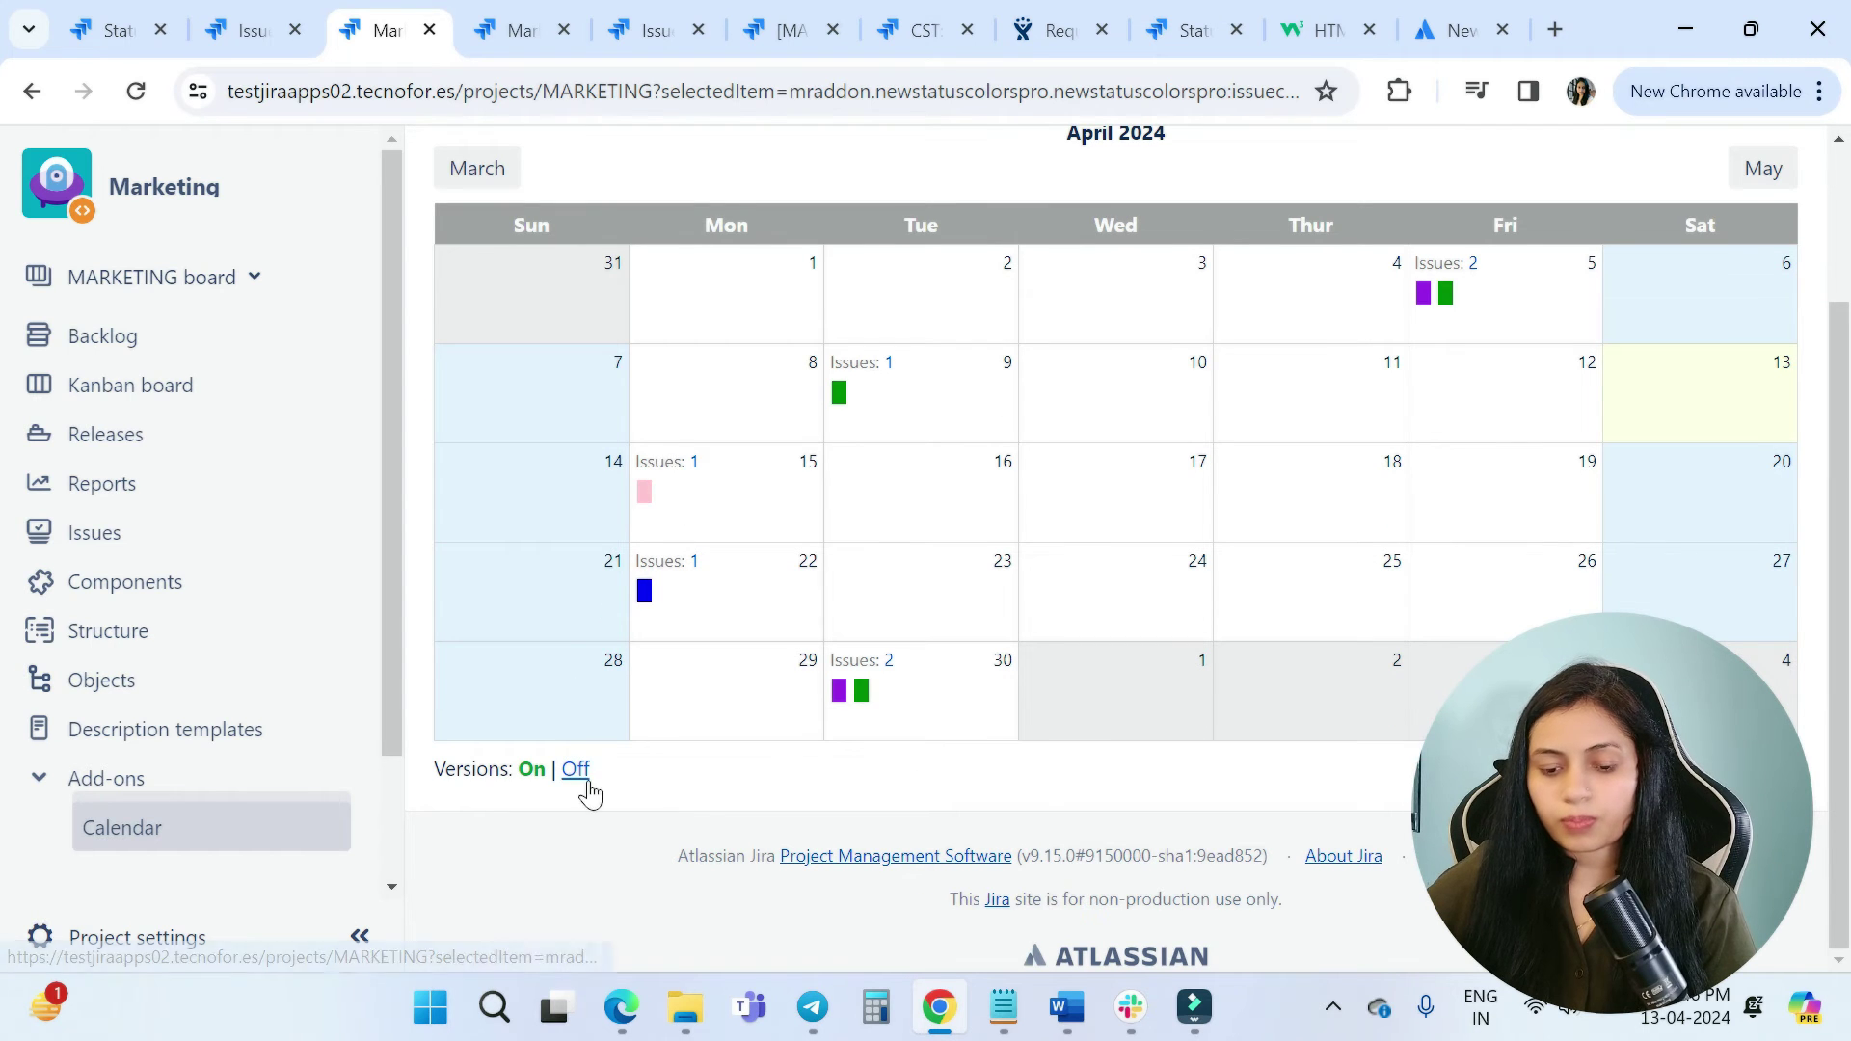
scroll(991, 794, up, 4)
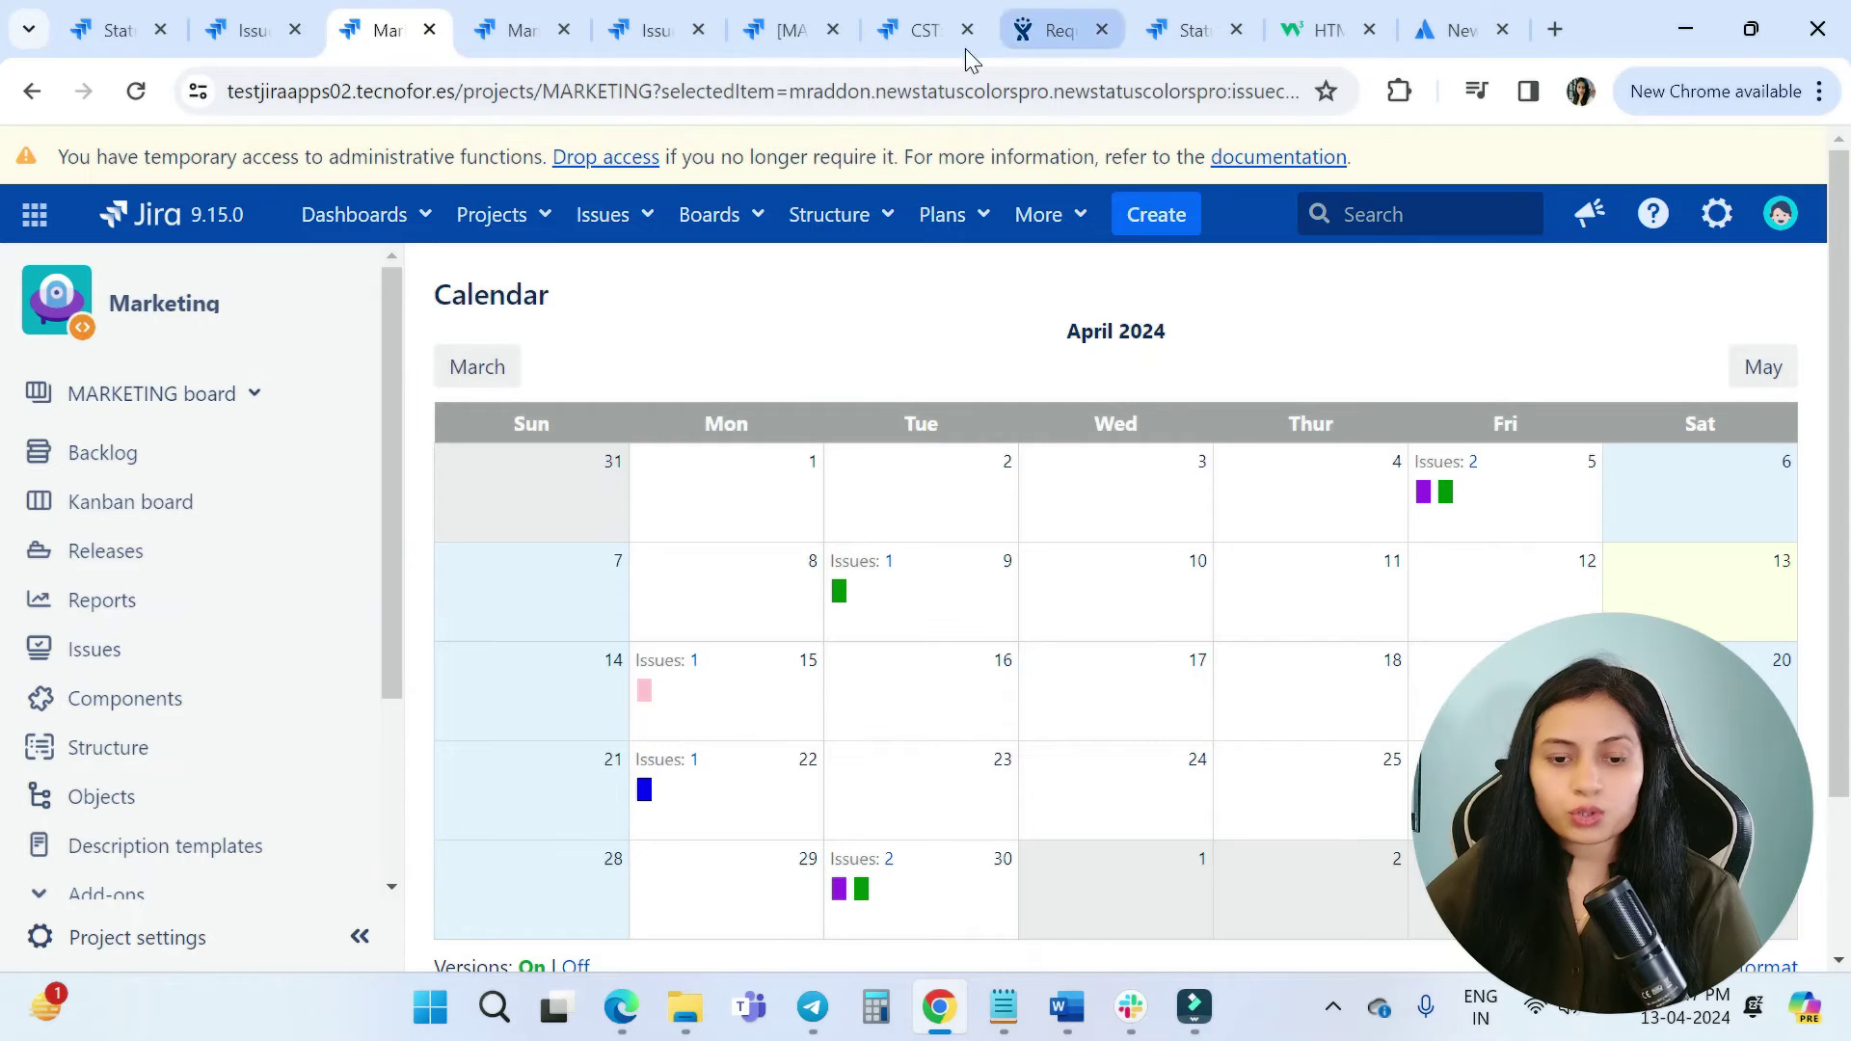
On MARKETING-17, view the workflow diagram from the status dropdown, then close it.
click(229, 30)
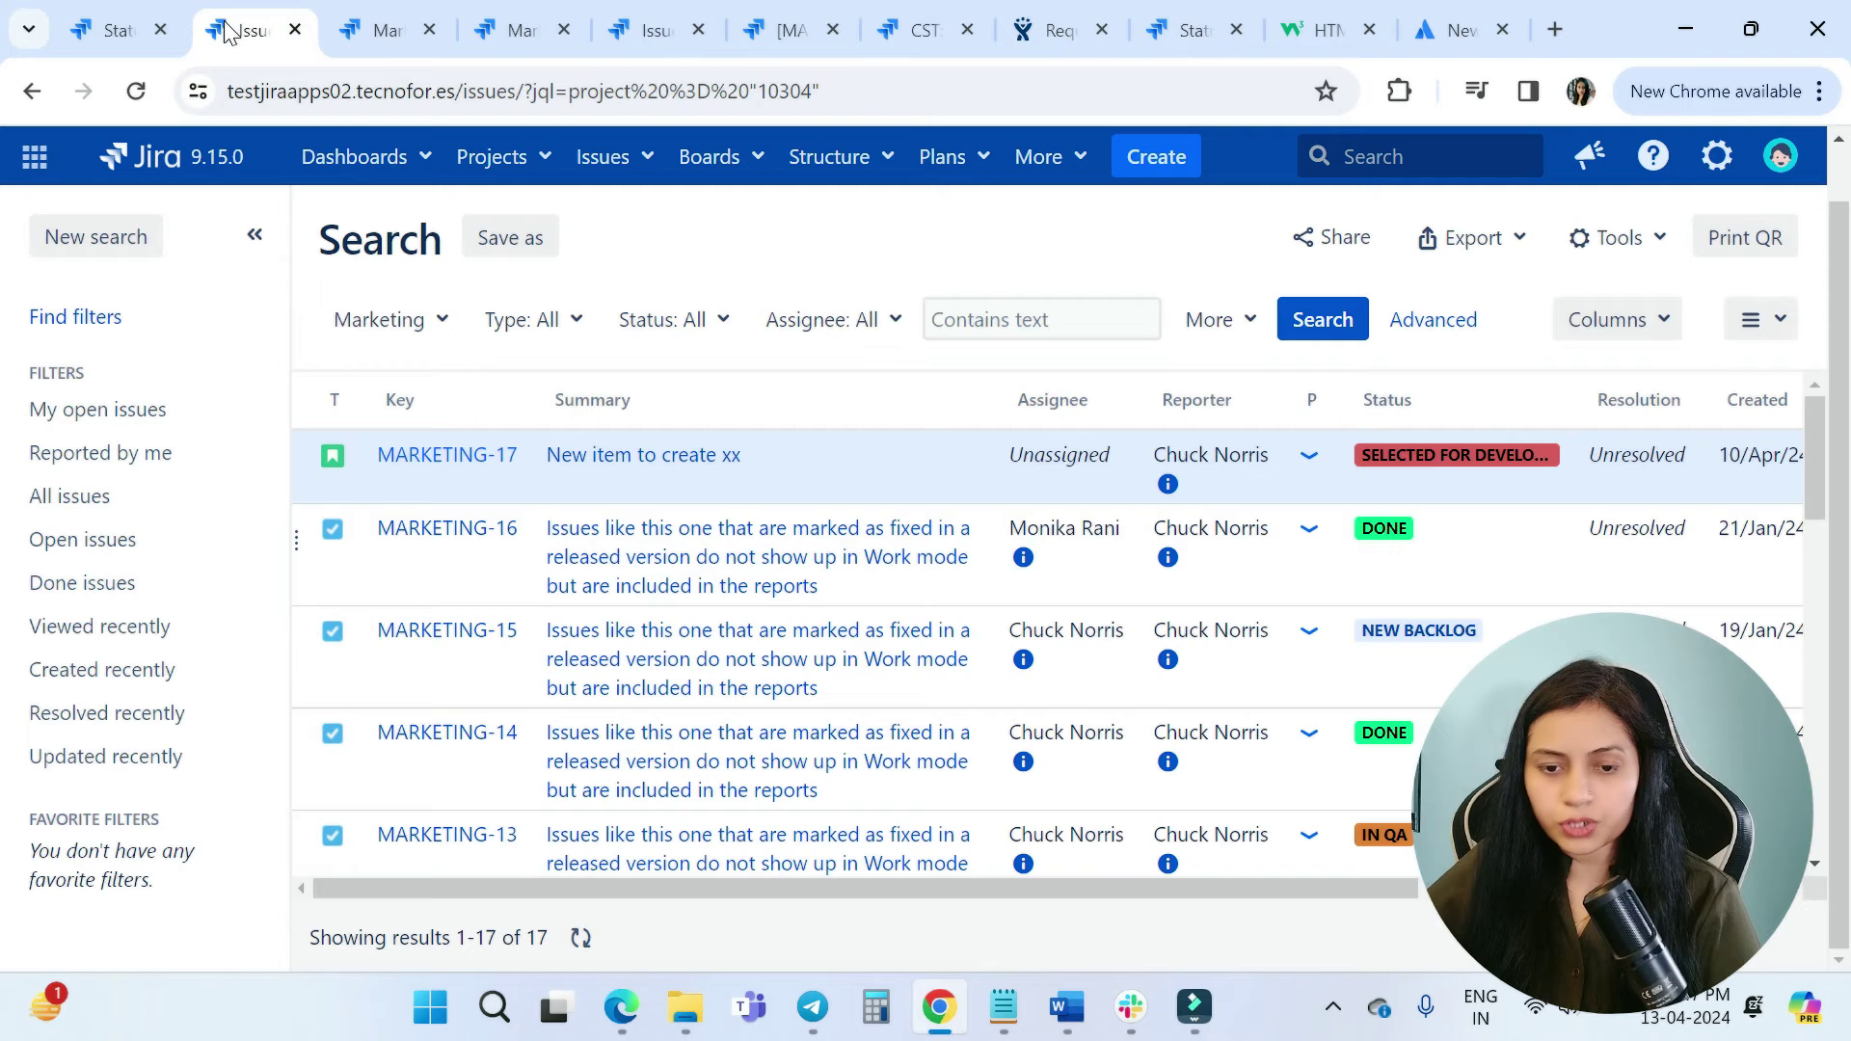
click(667, 14)
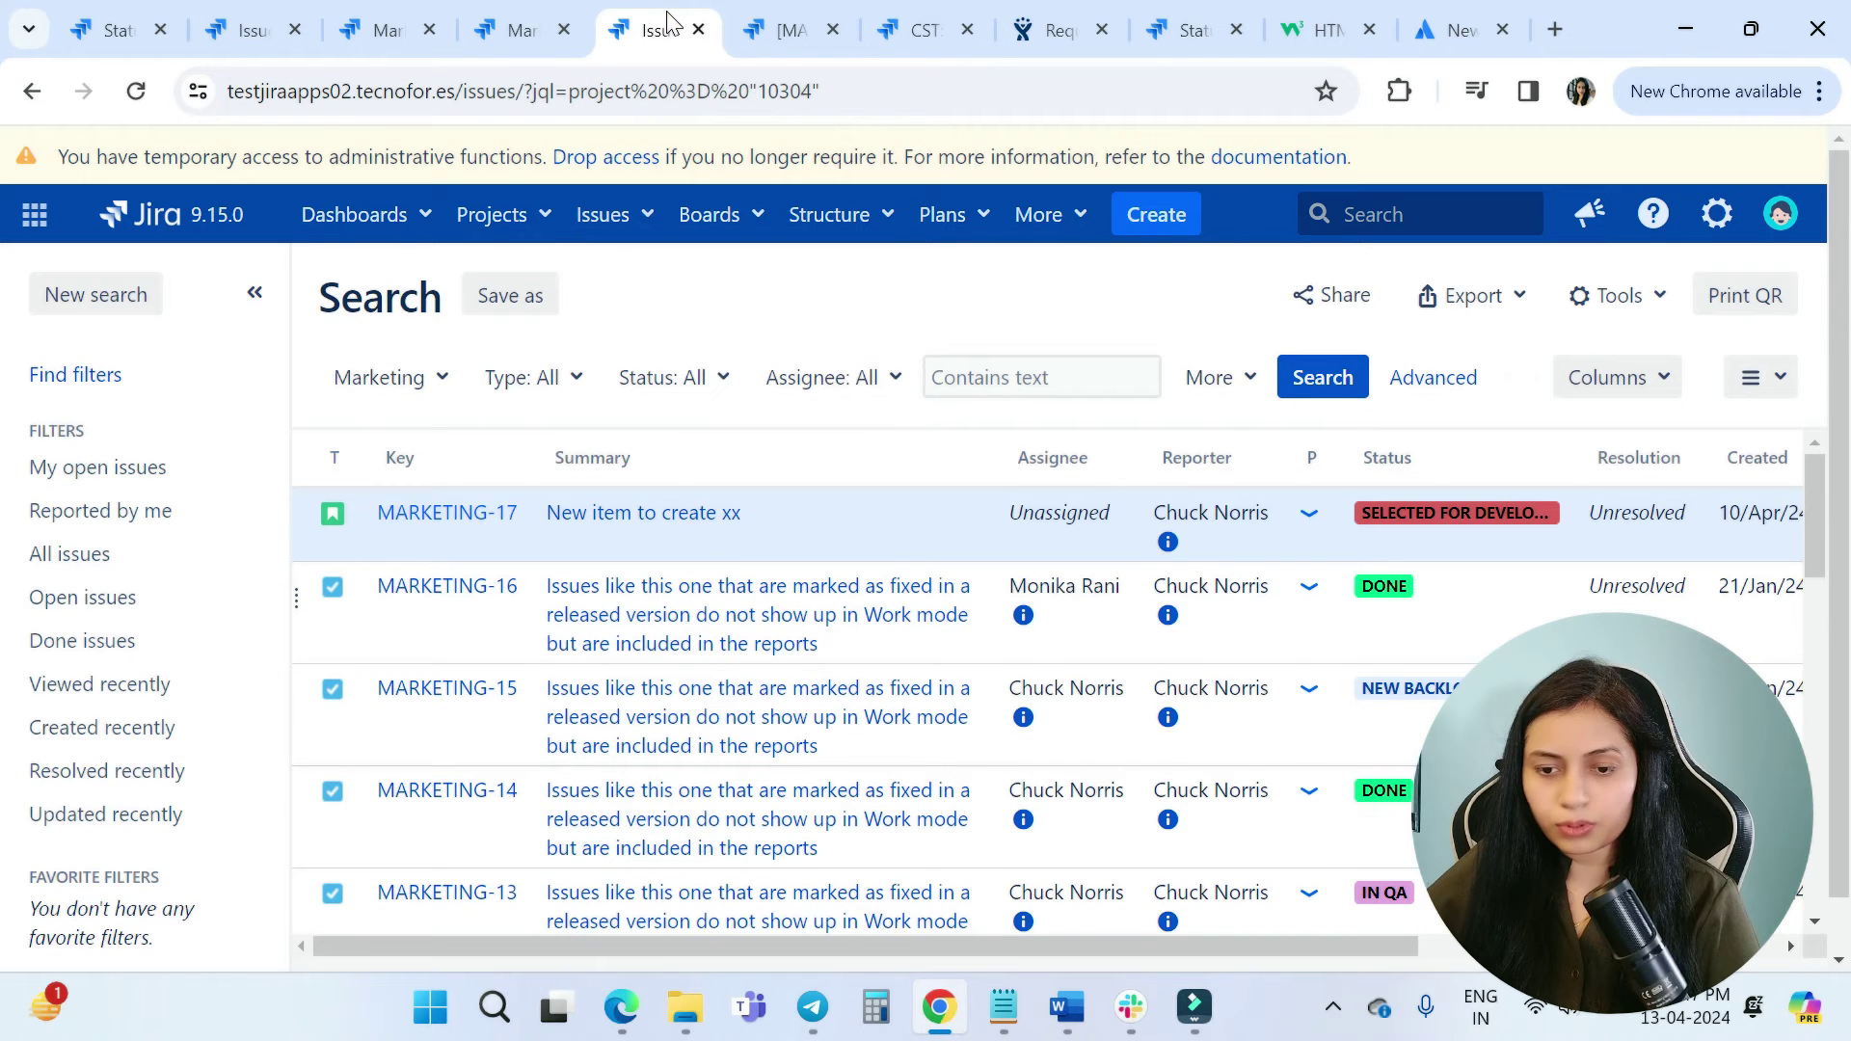
click(786, 28)
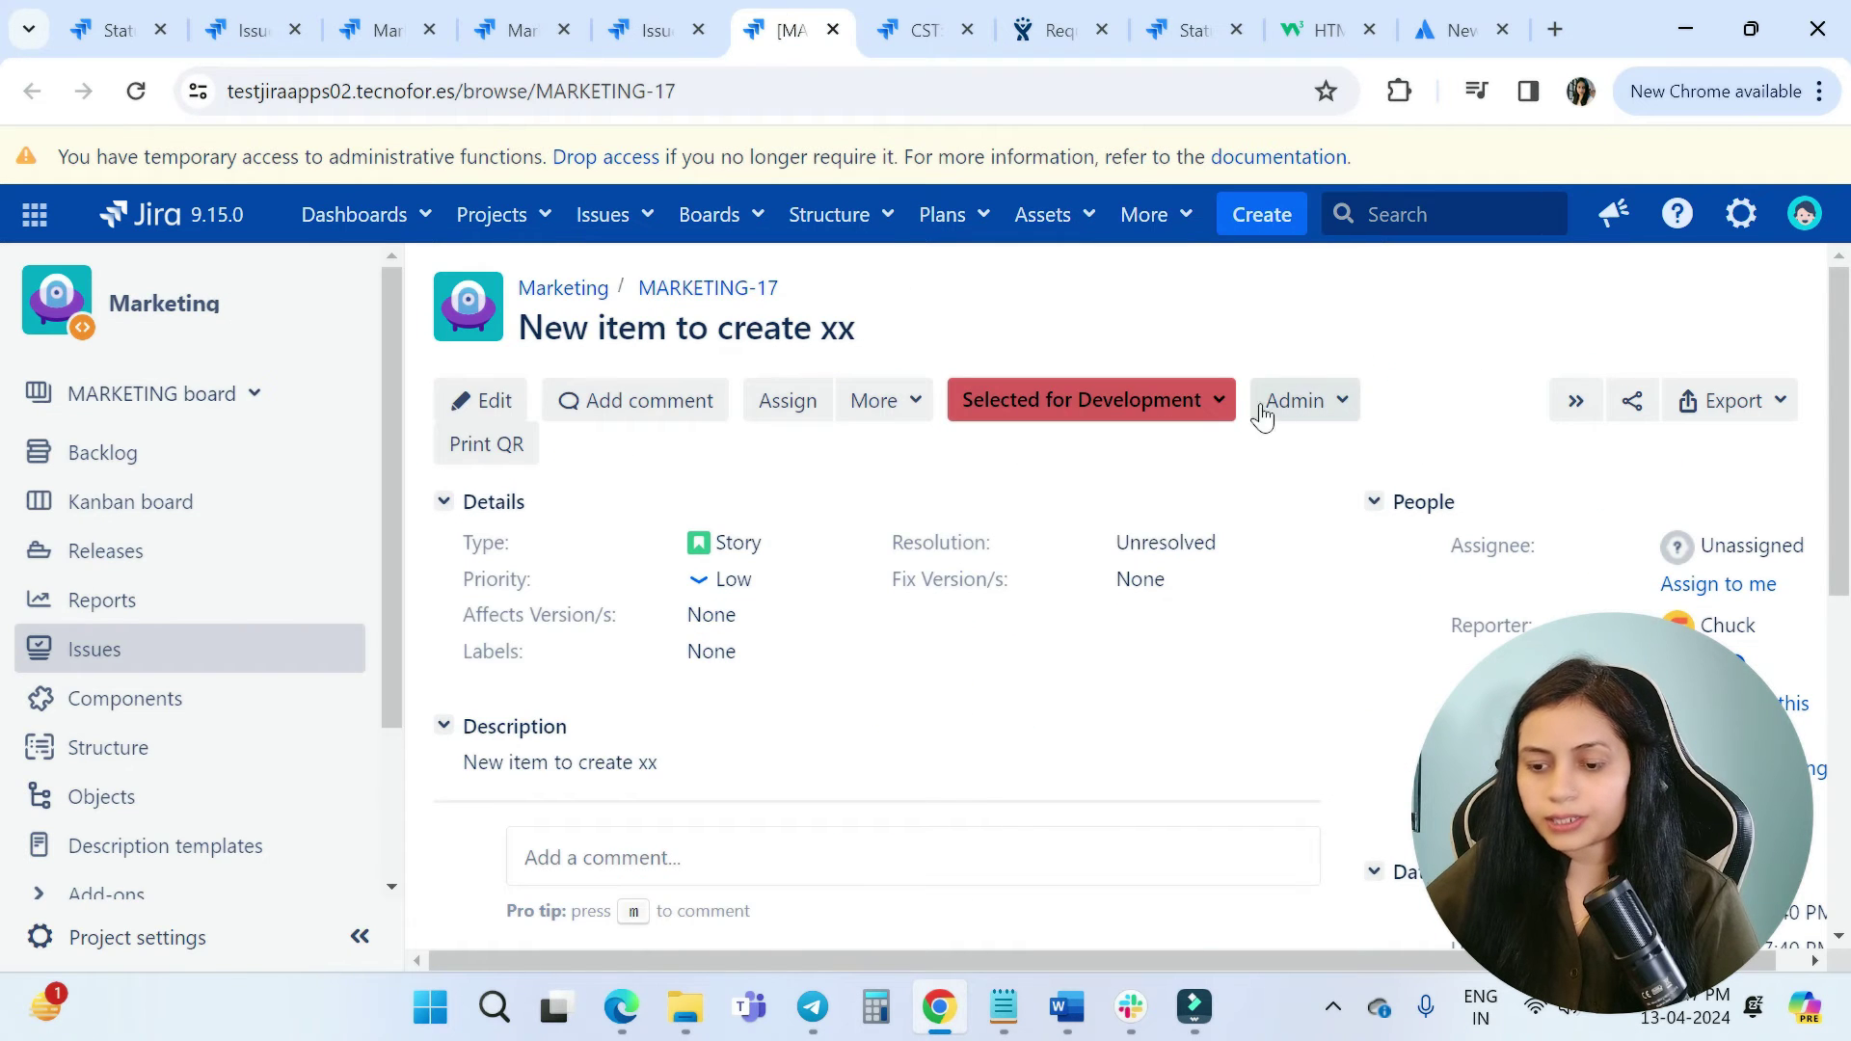
click(1219, 398)
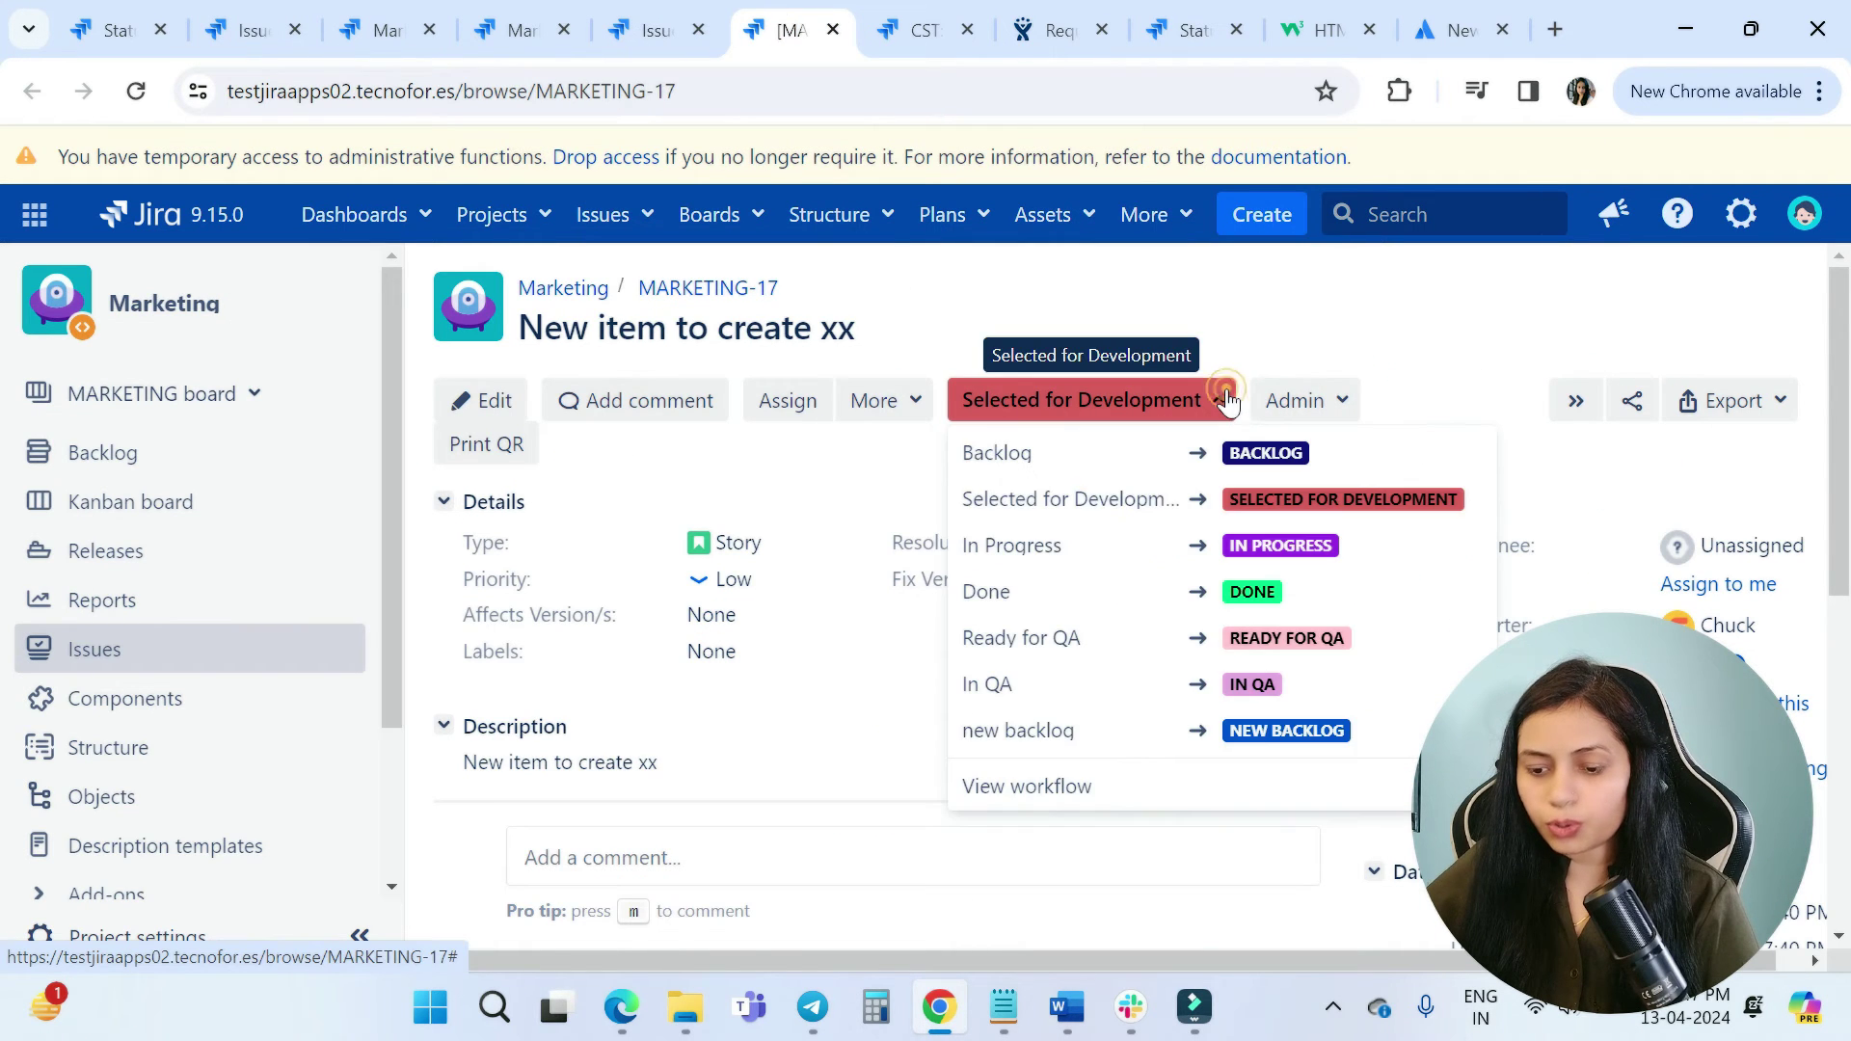
click(1055, 784)
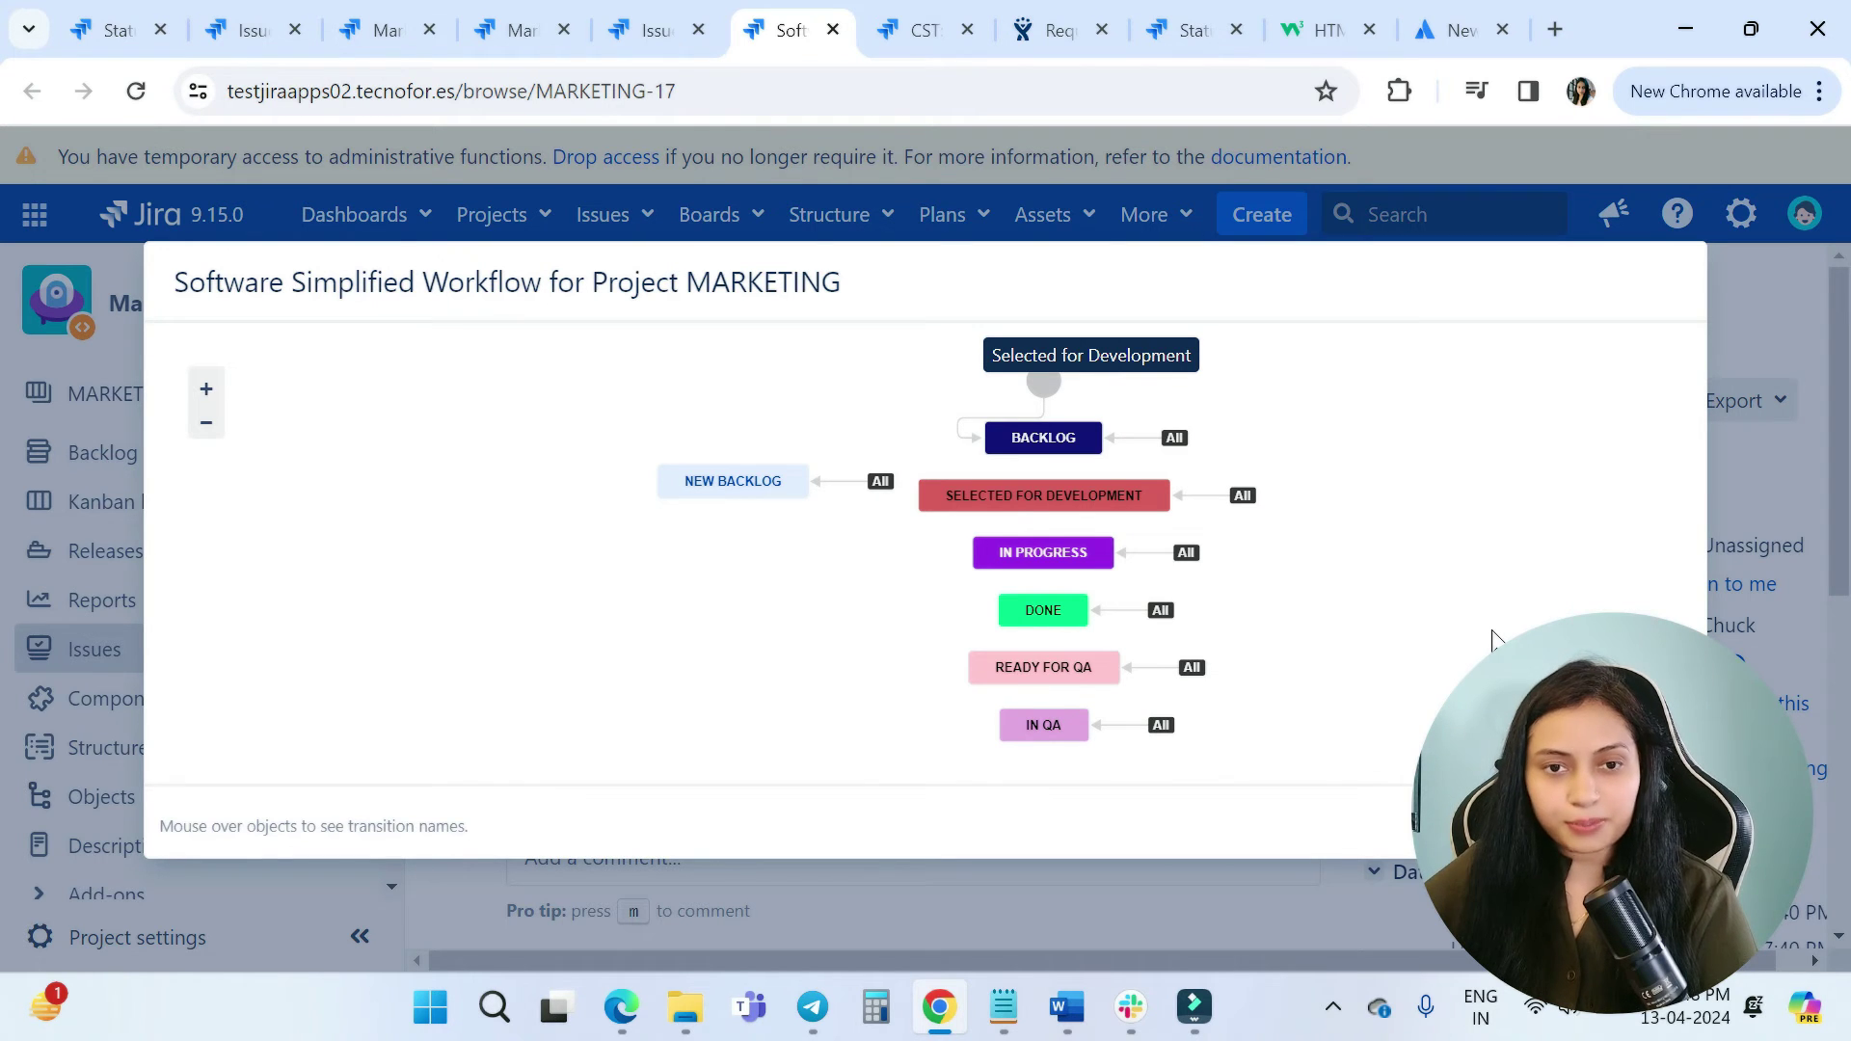
key(Escape)
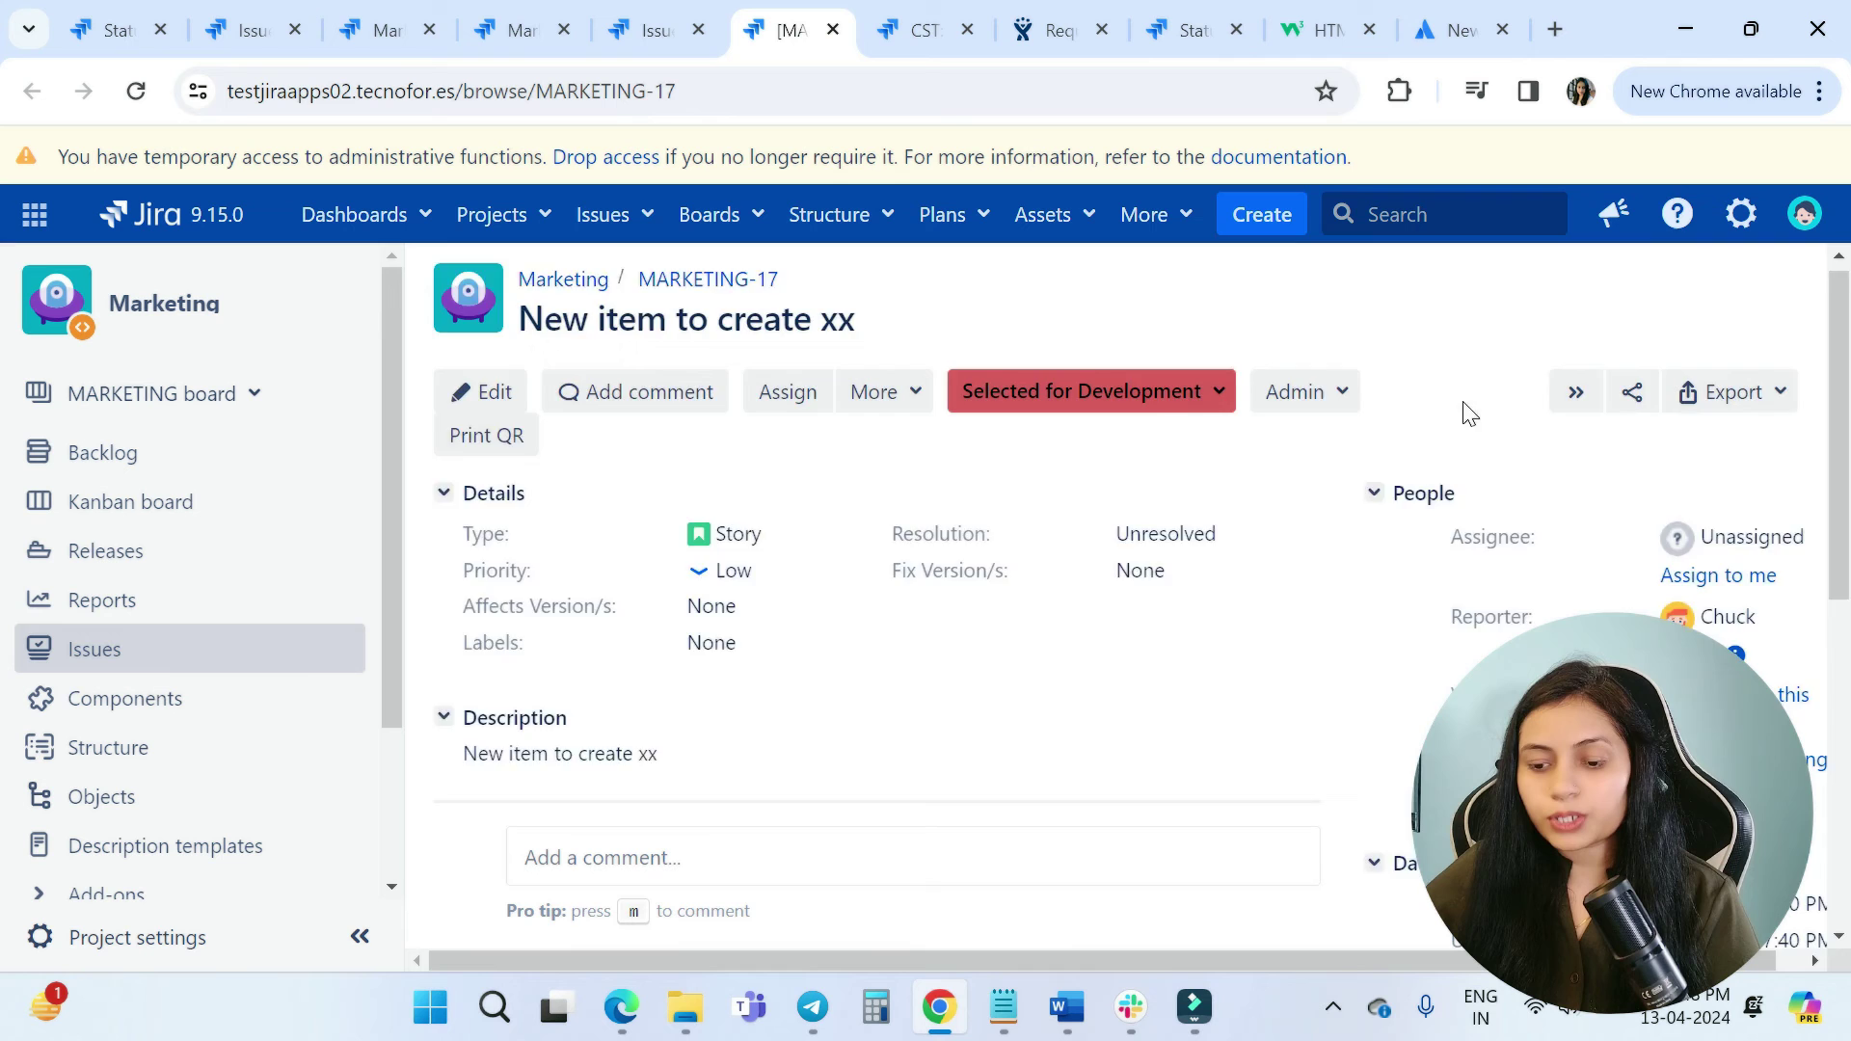
Show MARKETING-17's transition history as Audit Transitions.
scroll(1365, 409, down, 5)
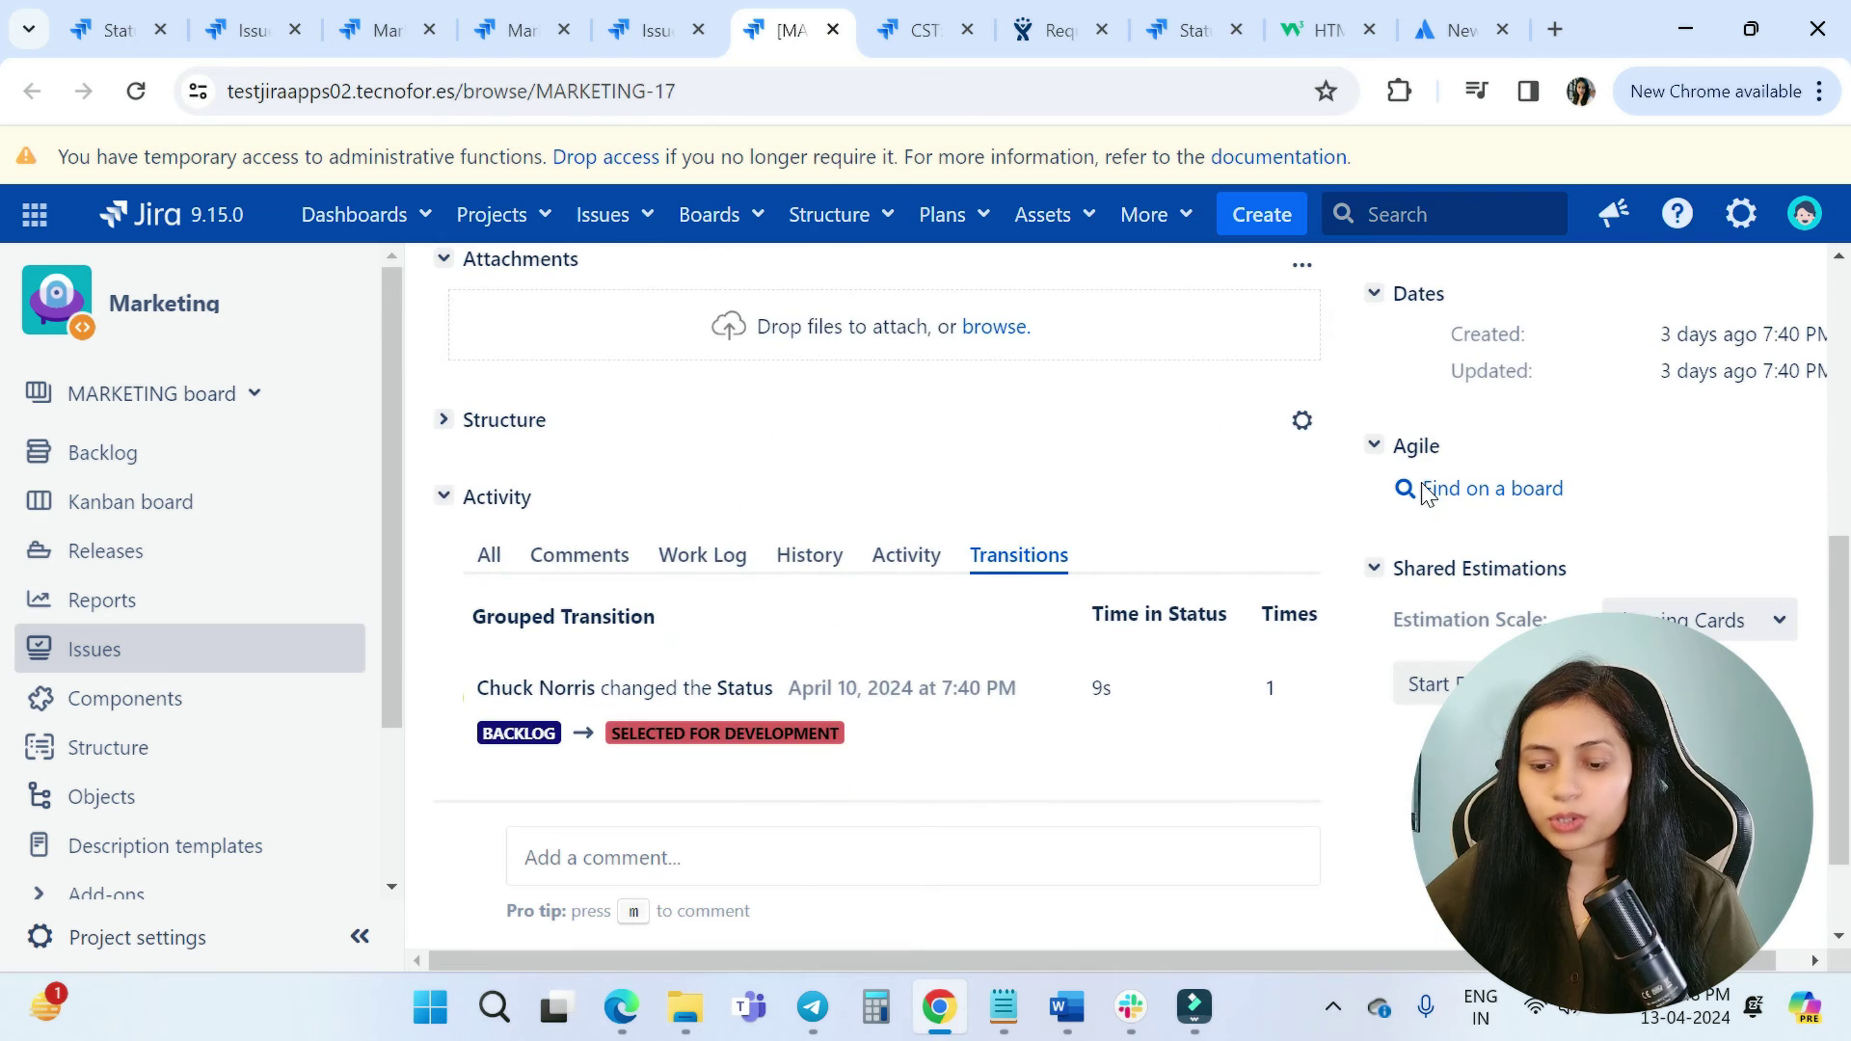
scroll(1099, 593, down, 1)
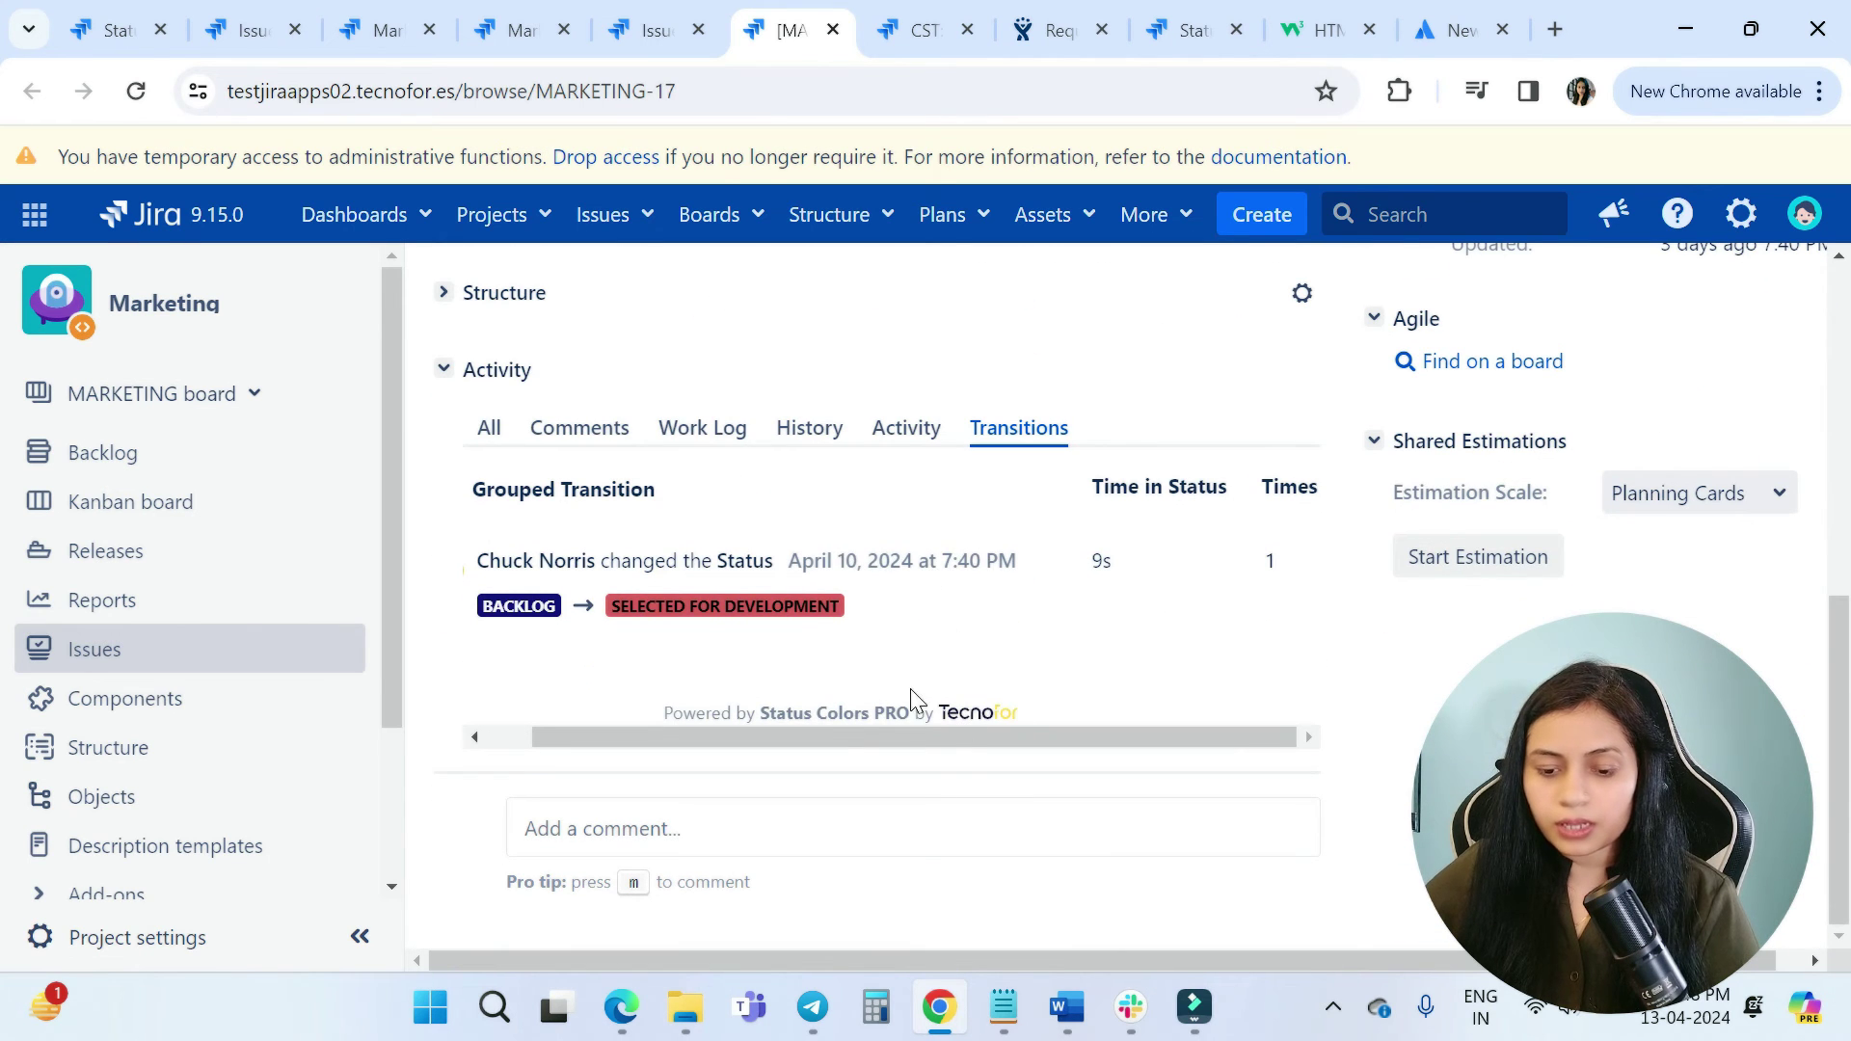
drag(830, 739, 554, 727)
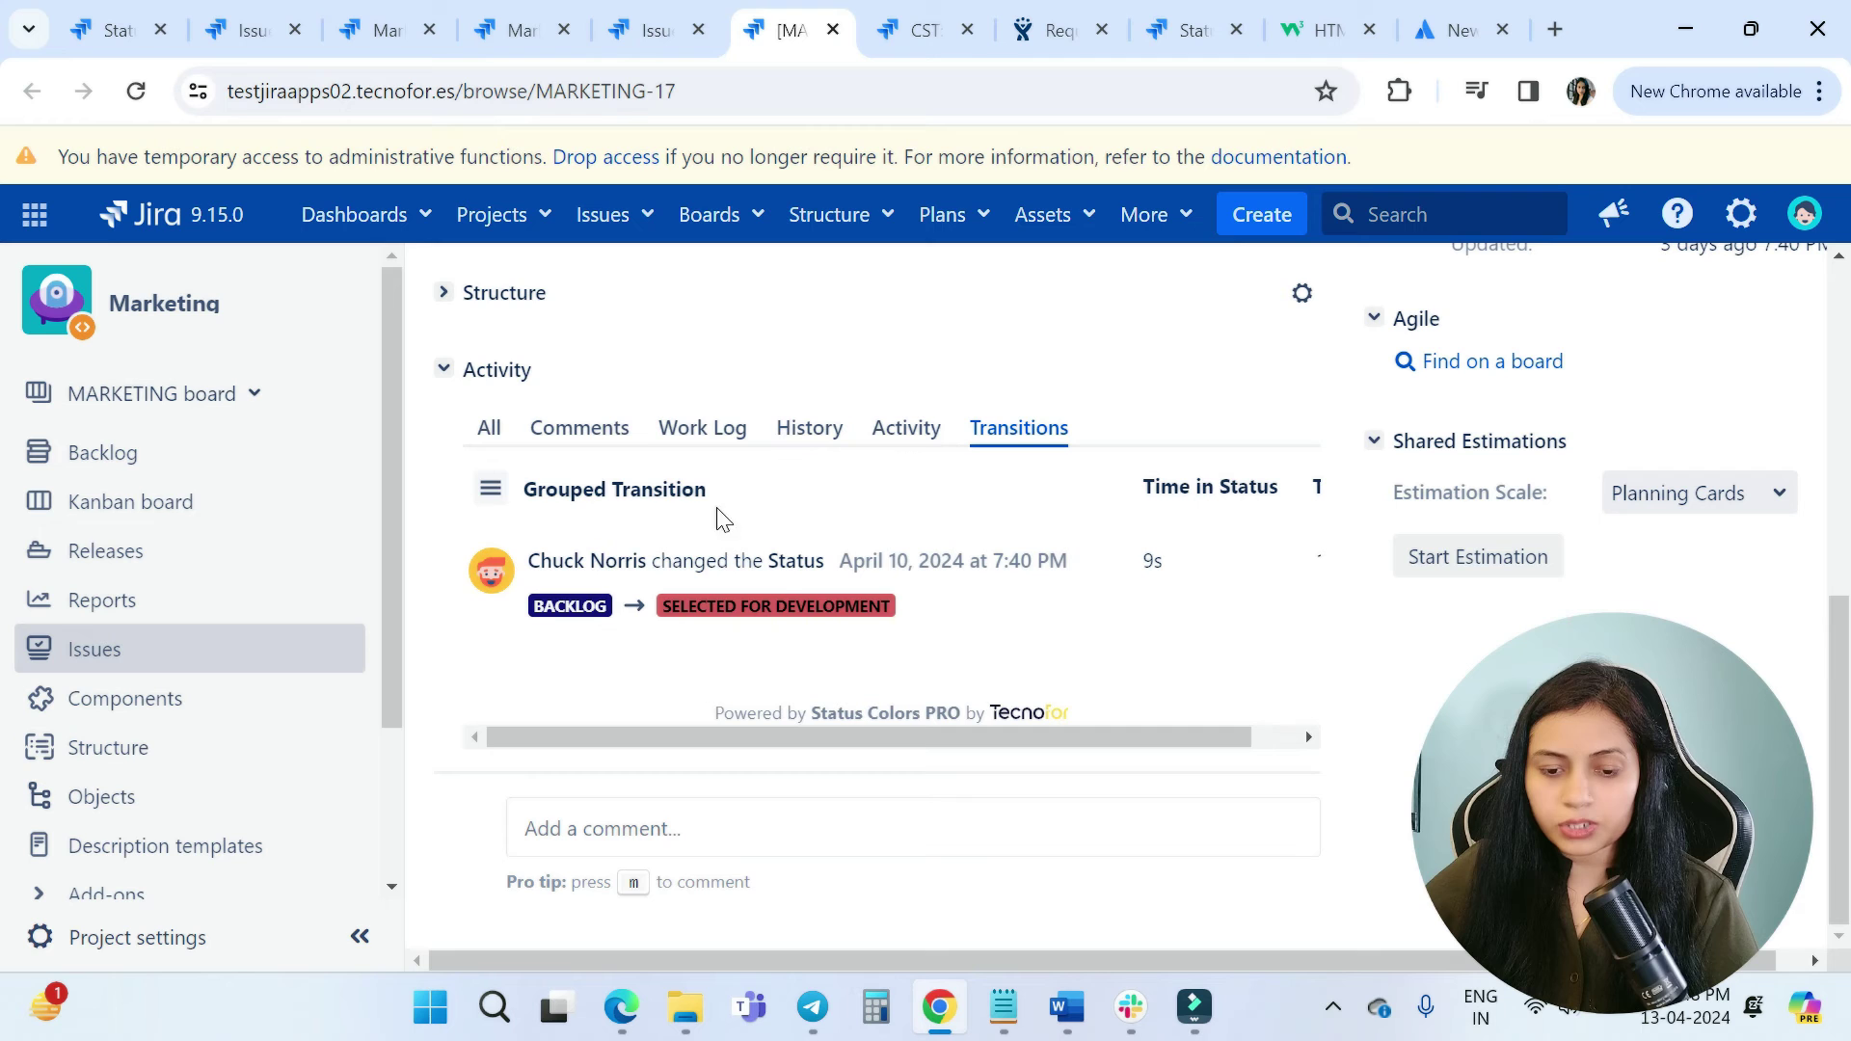
click(490, 492)
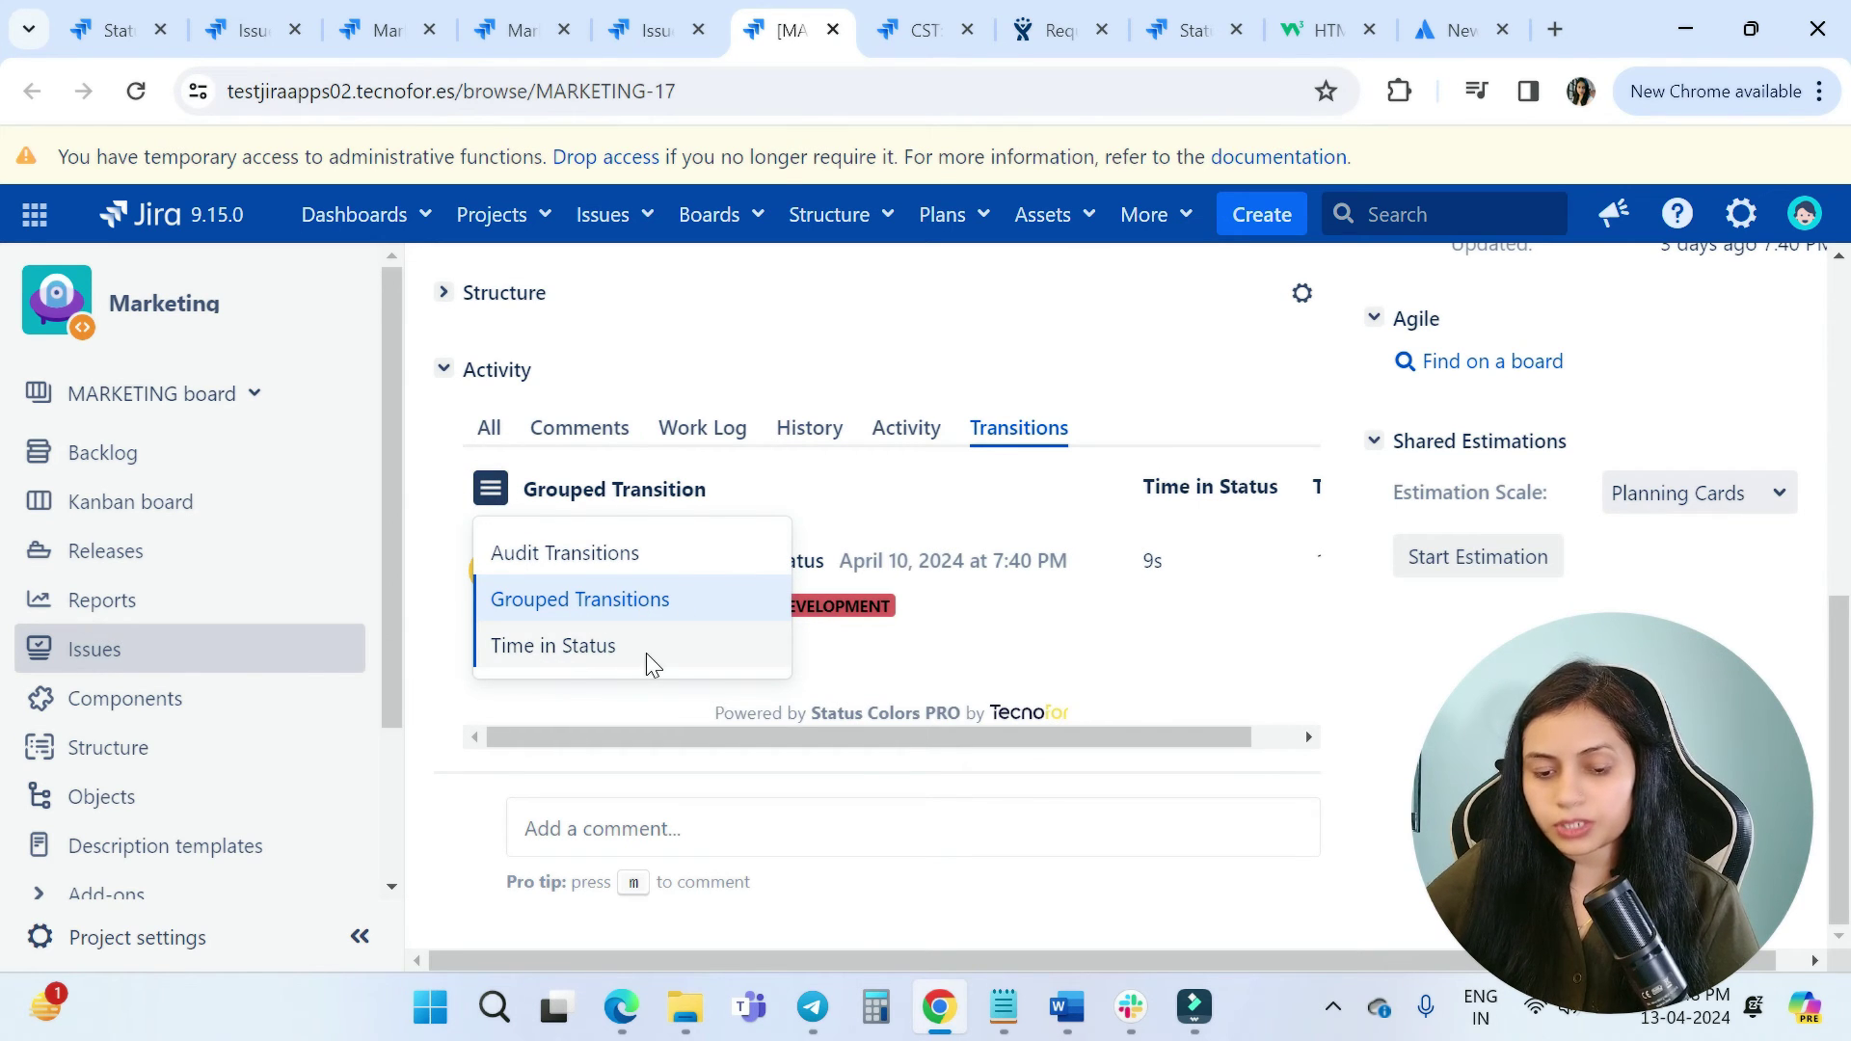
click(605, 550)
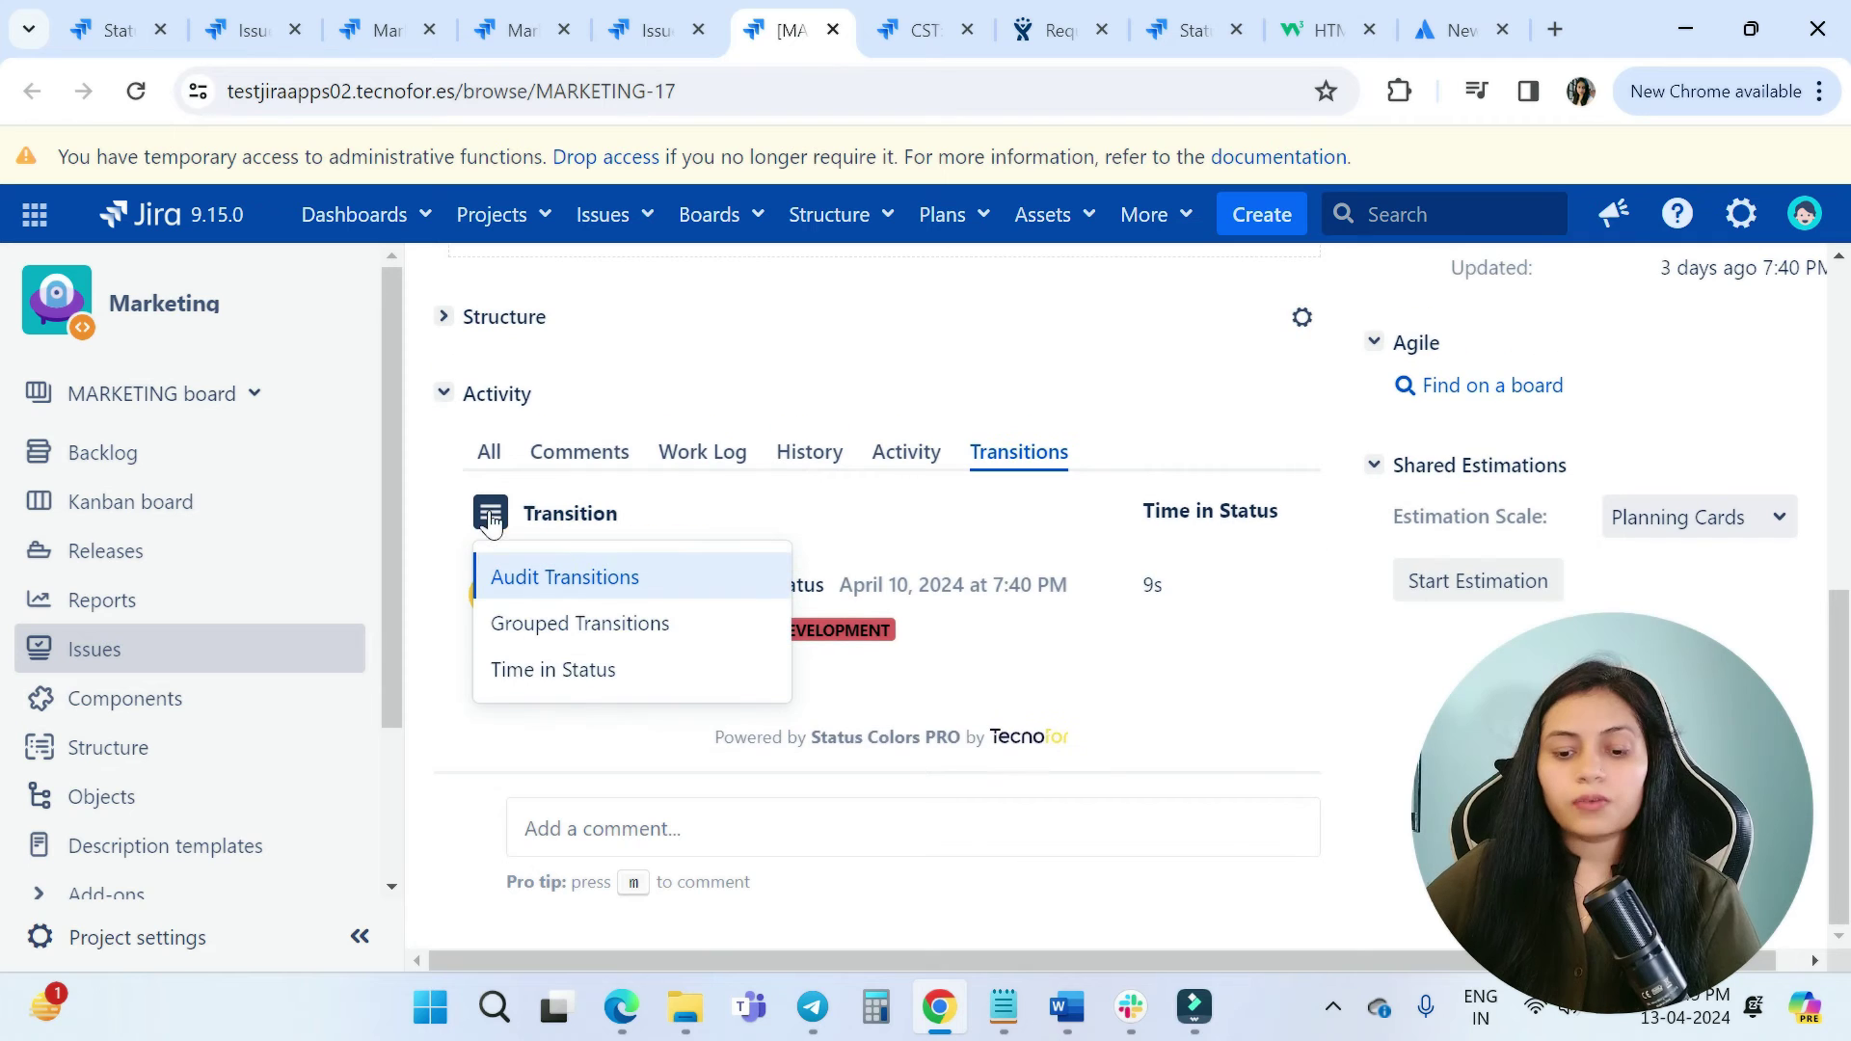
click(590, 583)
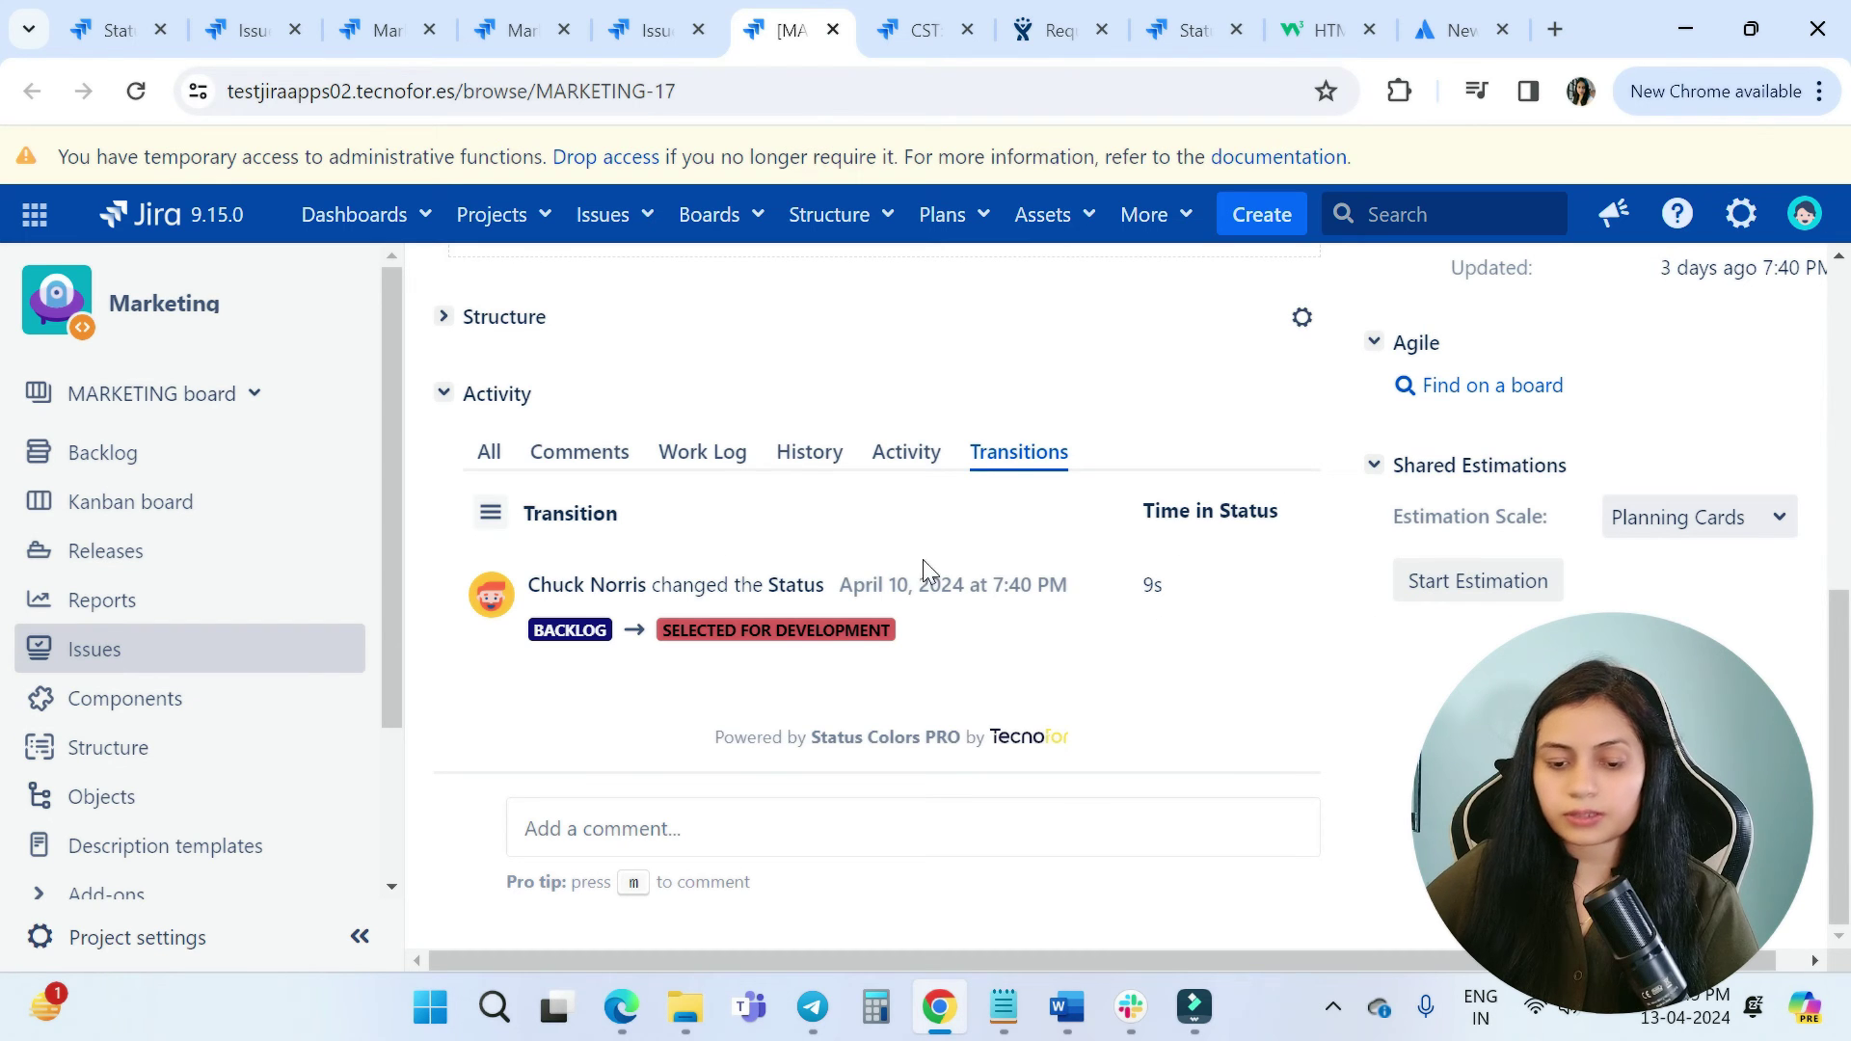
Switch the transition history to Grouped Transitions.
click(491, 513)
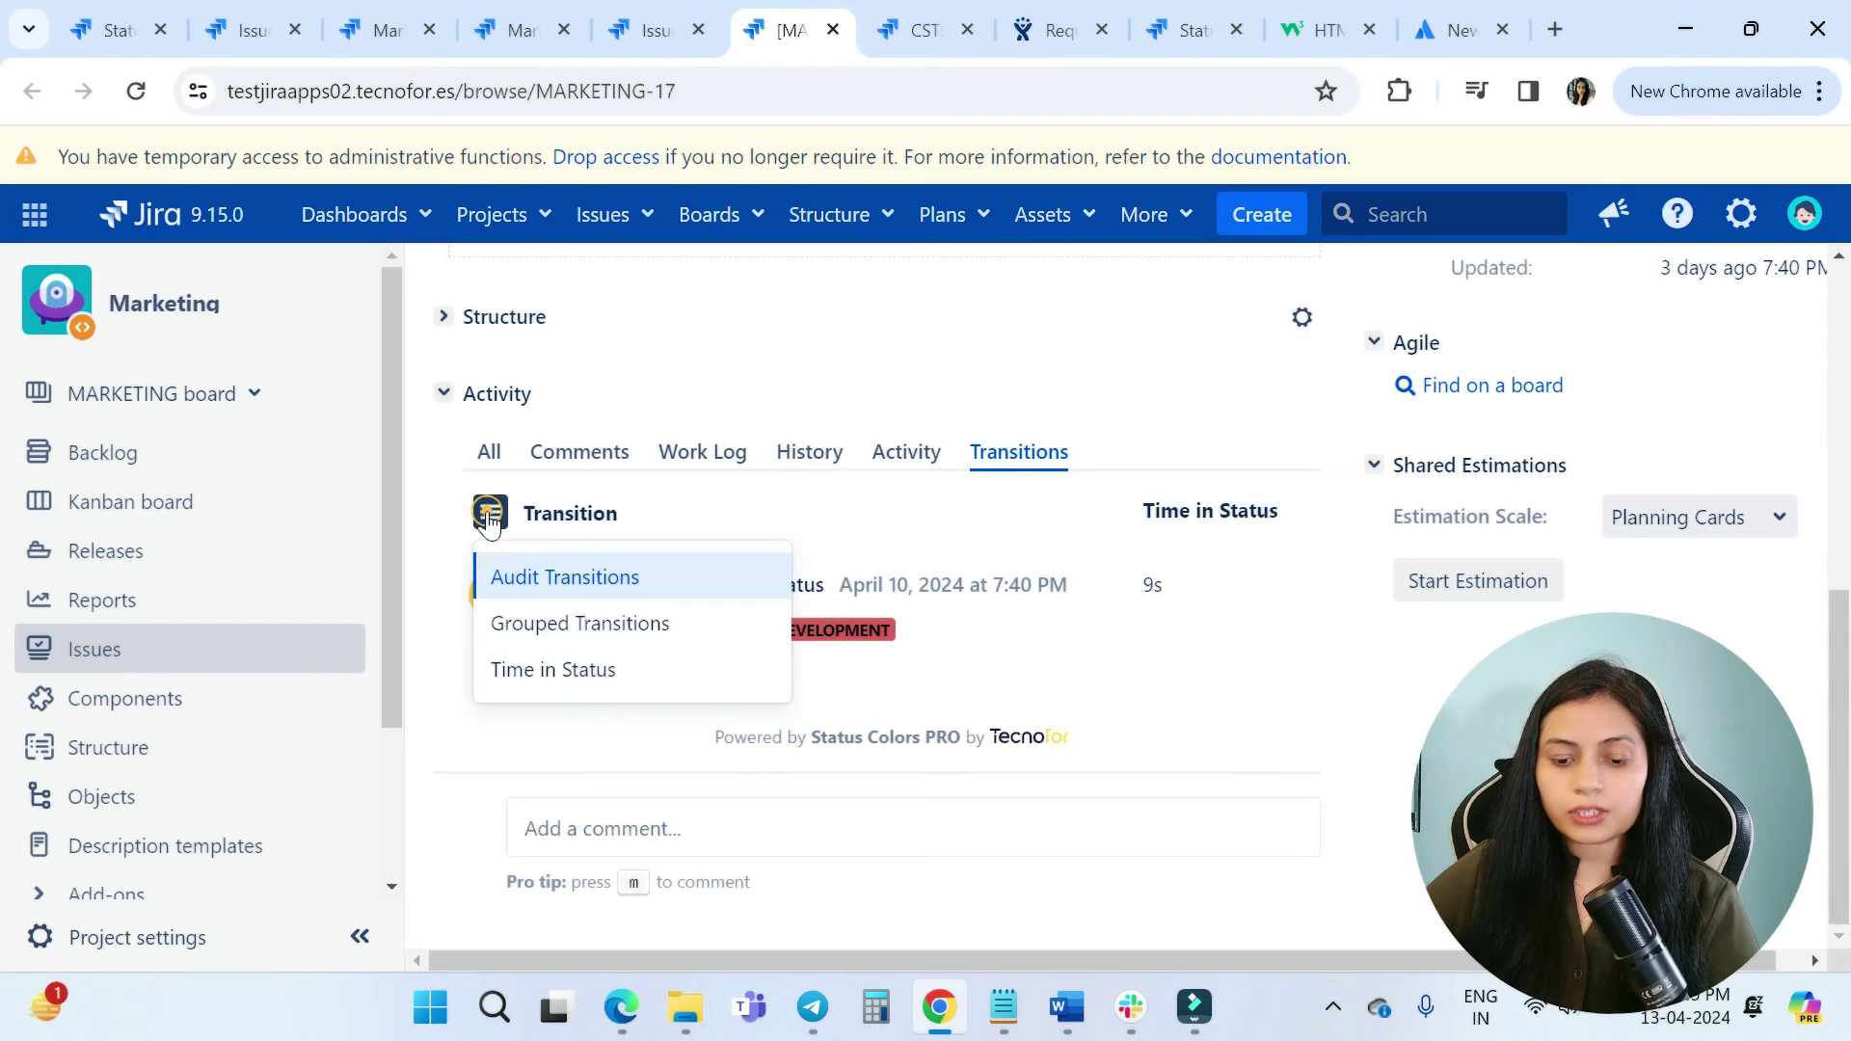
click(580, 624)
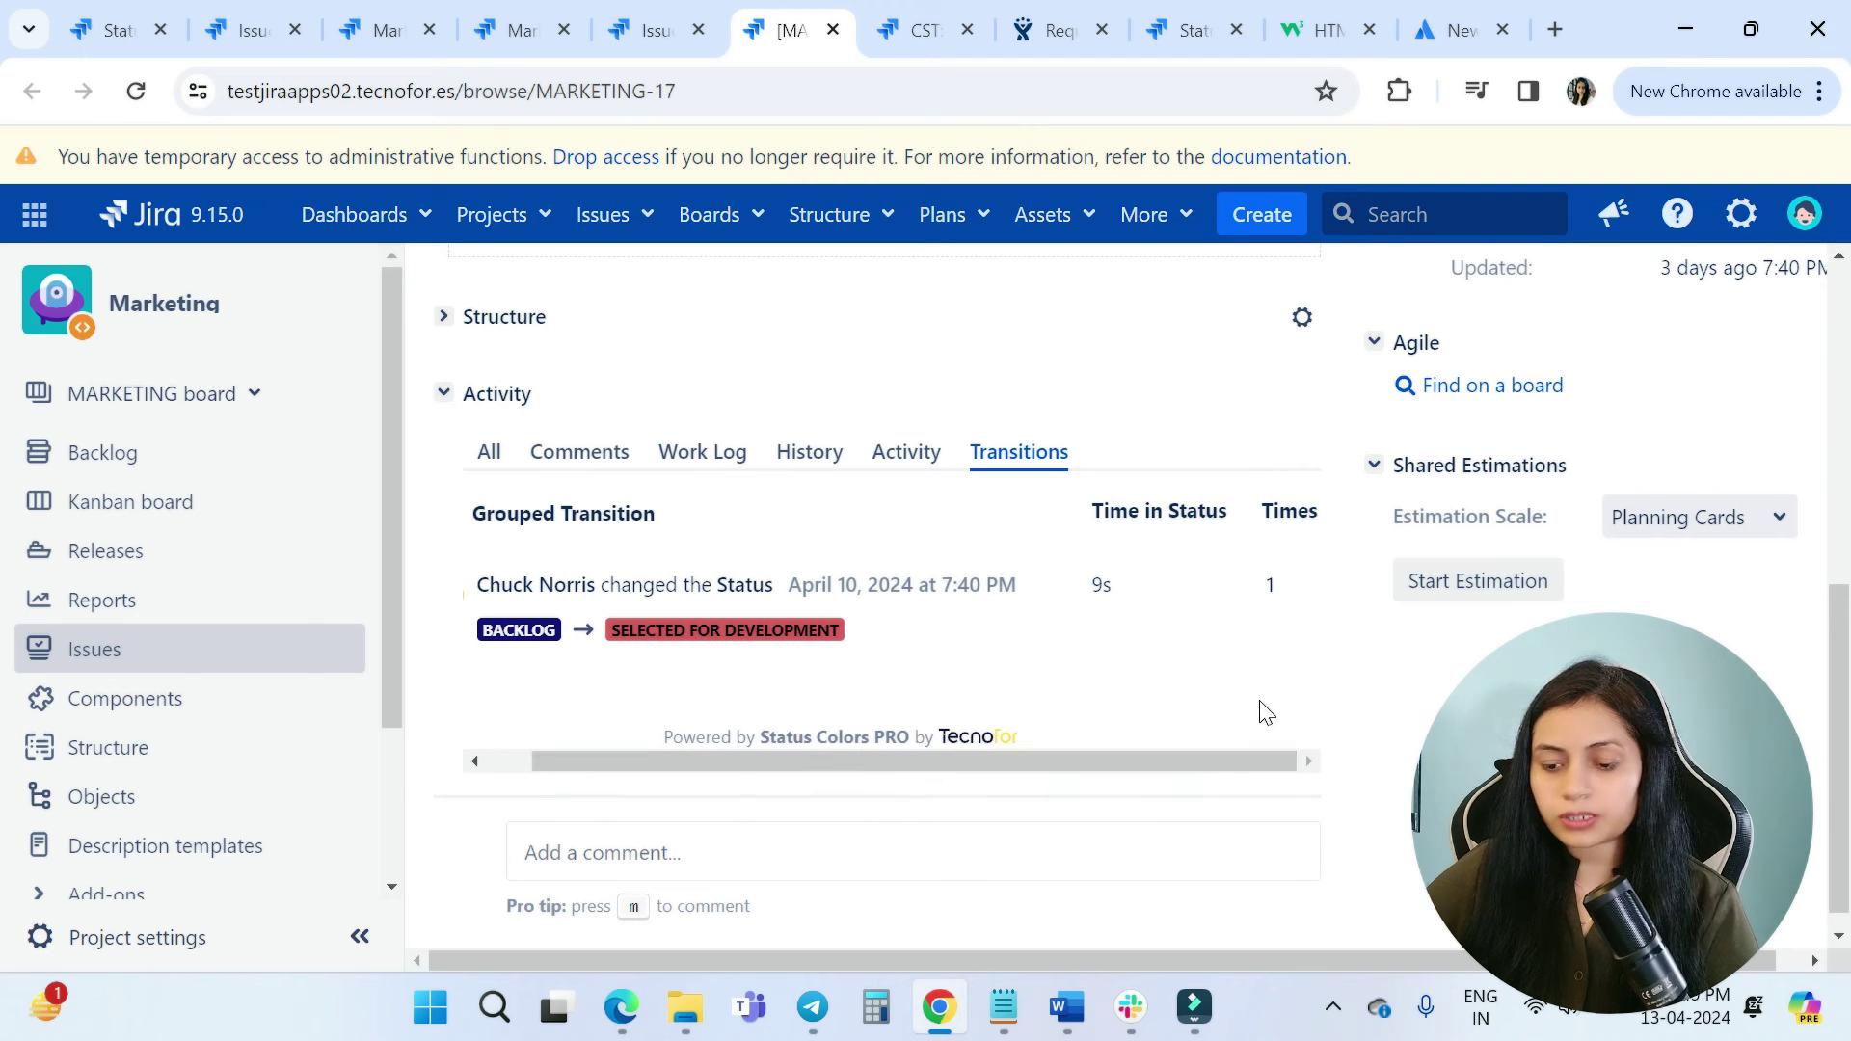
drag(1246, 758, 1201, 760)
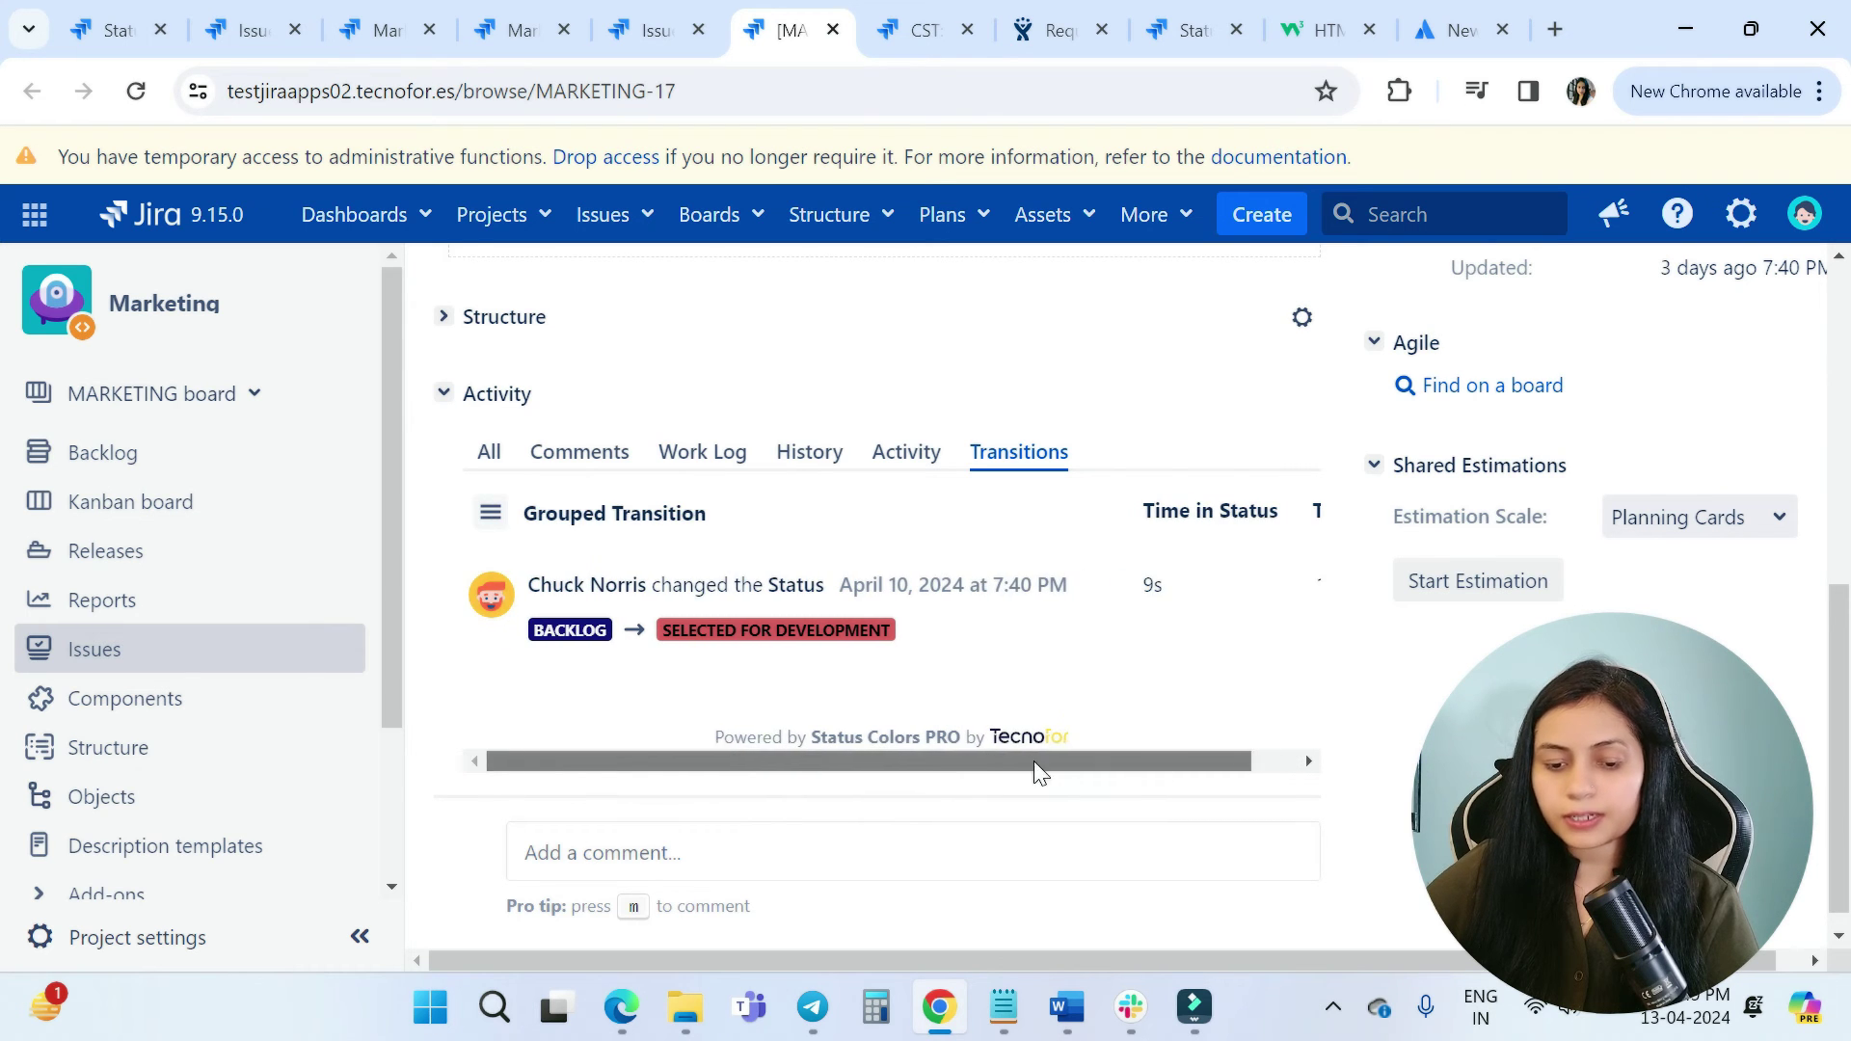
Check Time in Status (BACKLOG 9s), then return to the Marketing calendar.
click(490, 521)
click(578, 673)
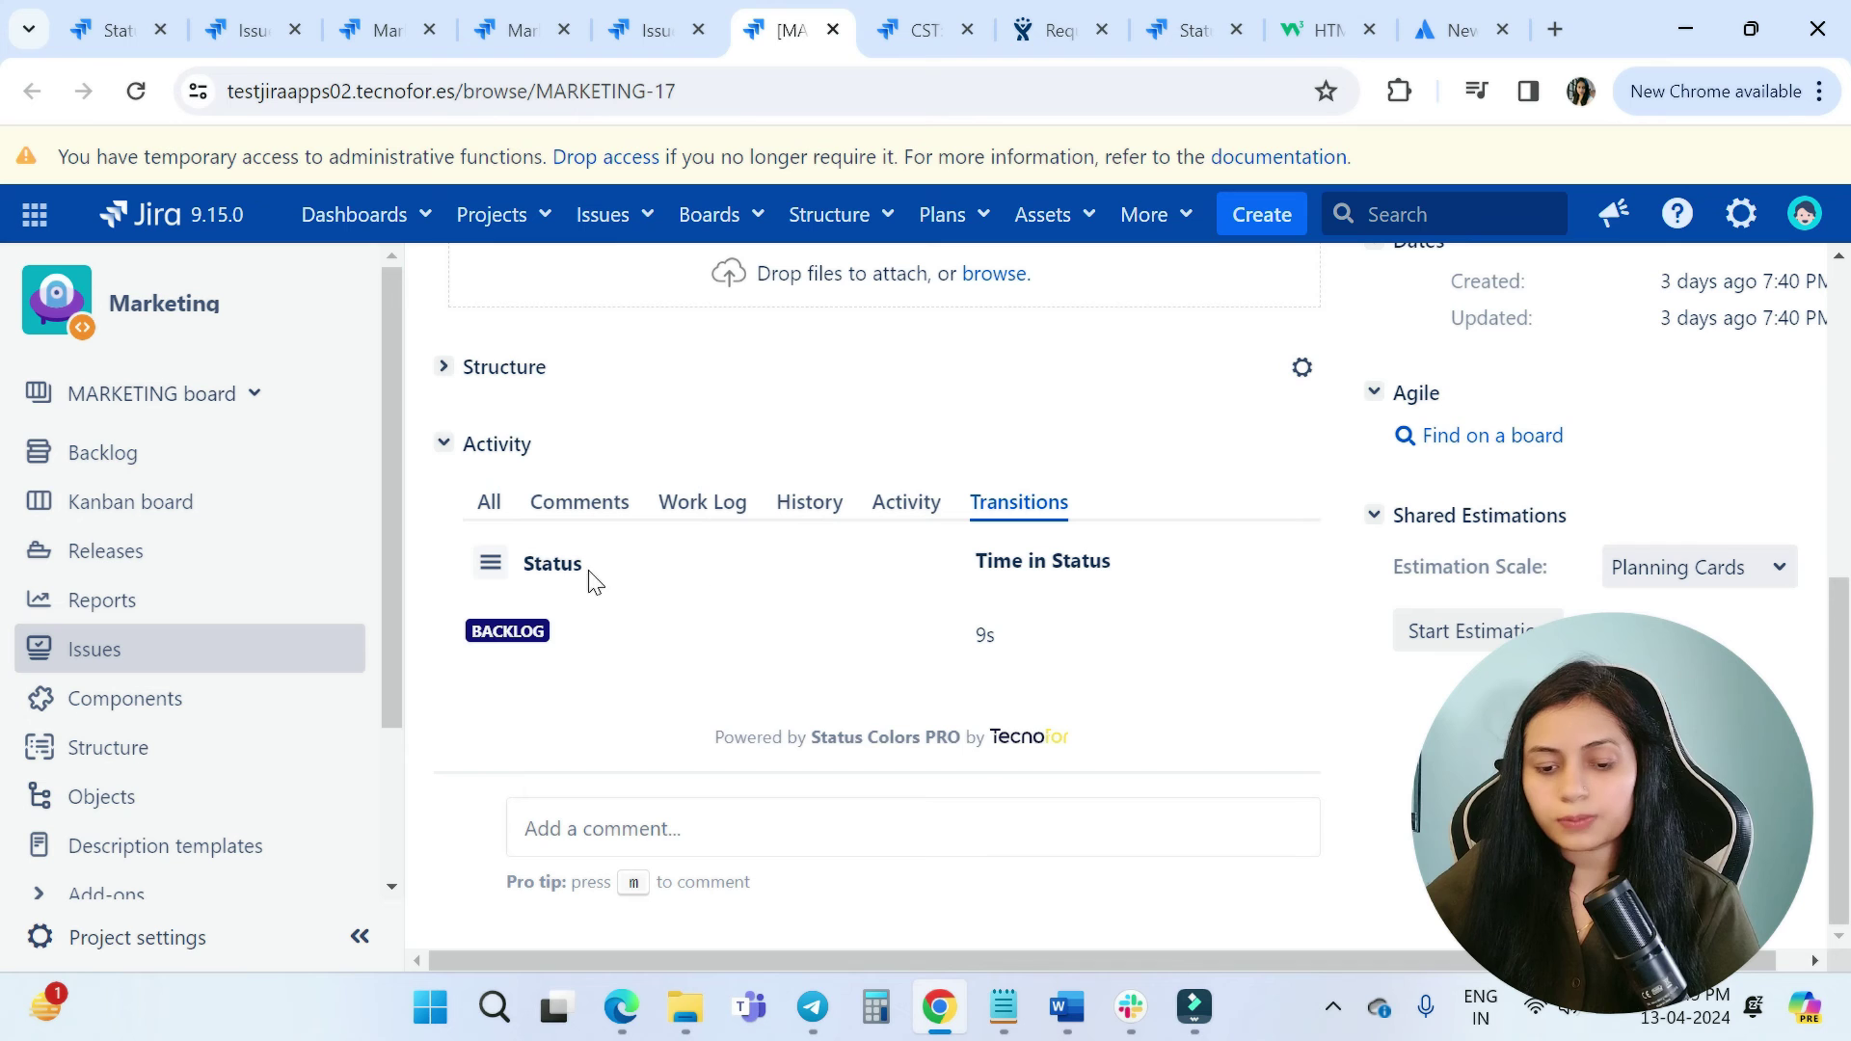
click(493, 573)
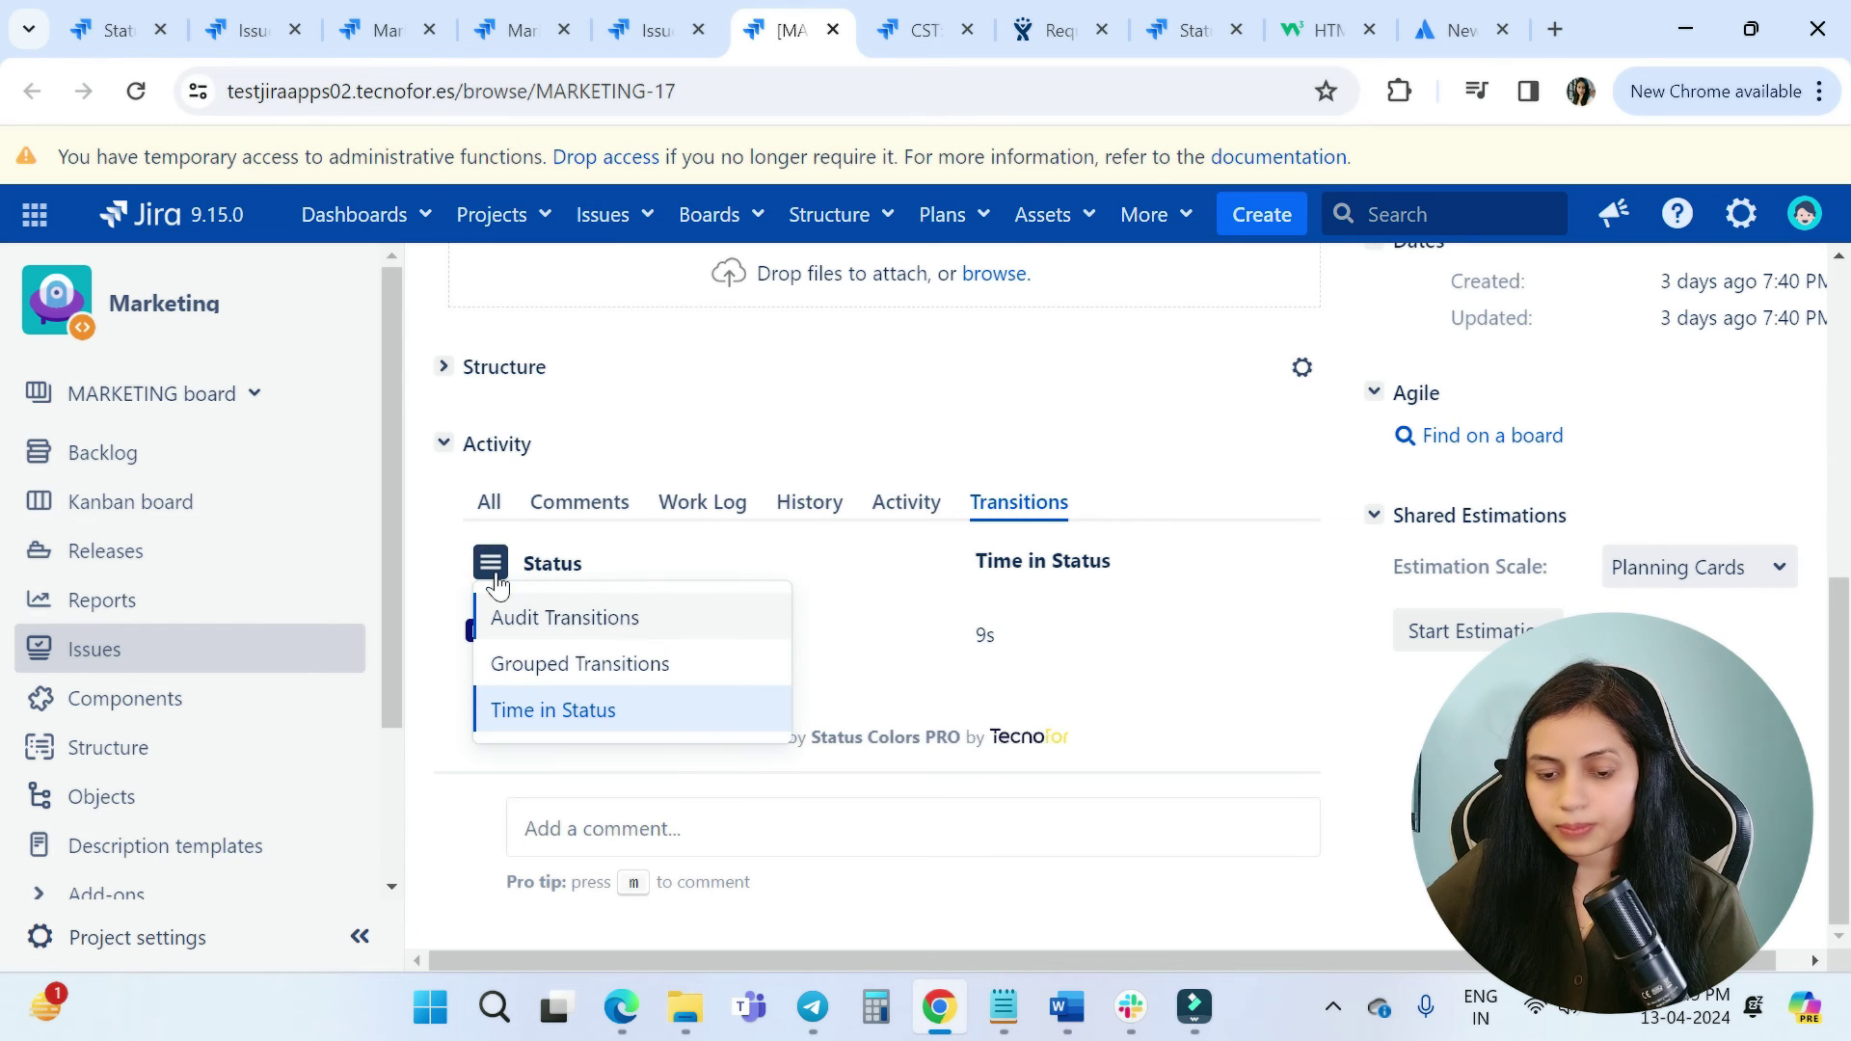
key(ctrl+3)
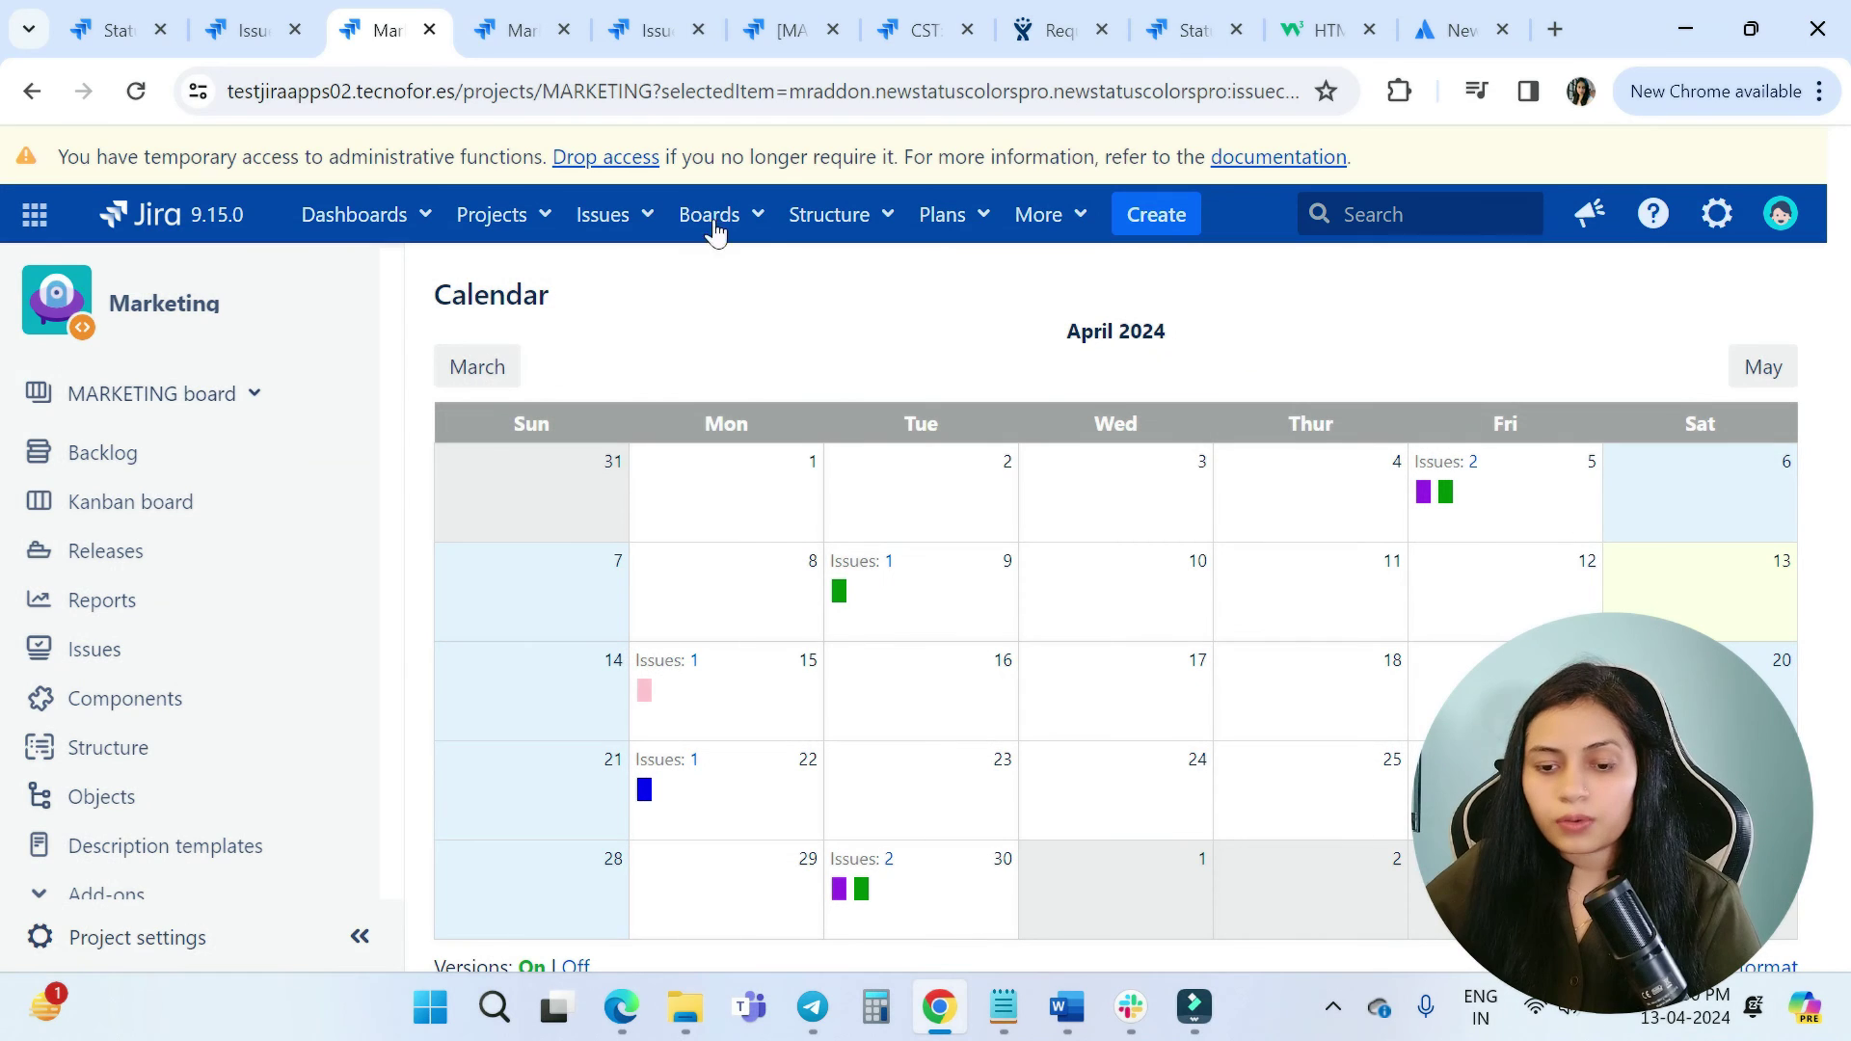
Open the MARKETING board's configuration and scroll the Columns page to its coloured status cards.
click(710, 214)
click(789, 318)
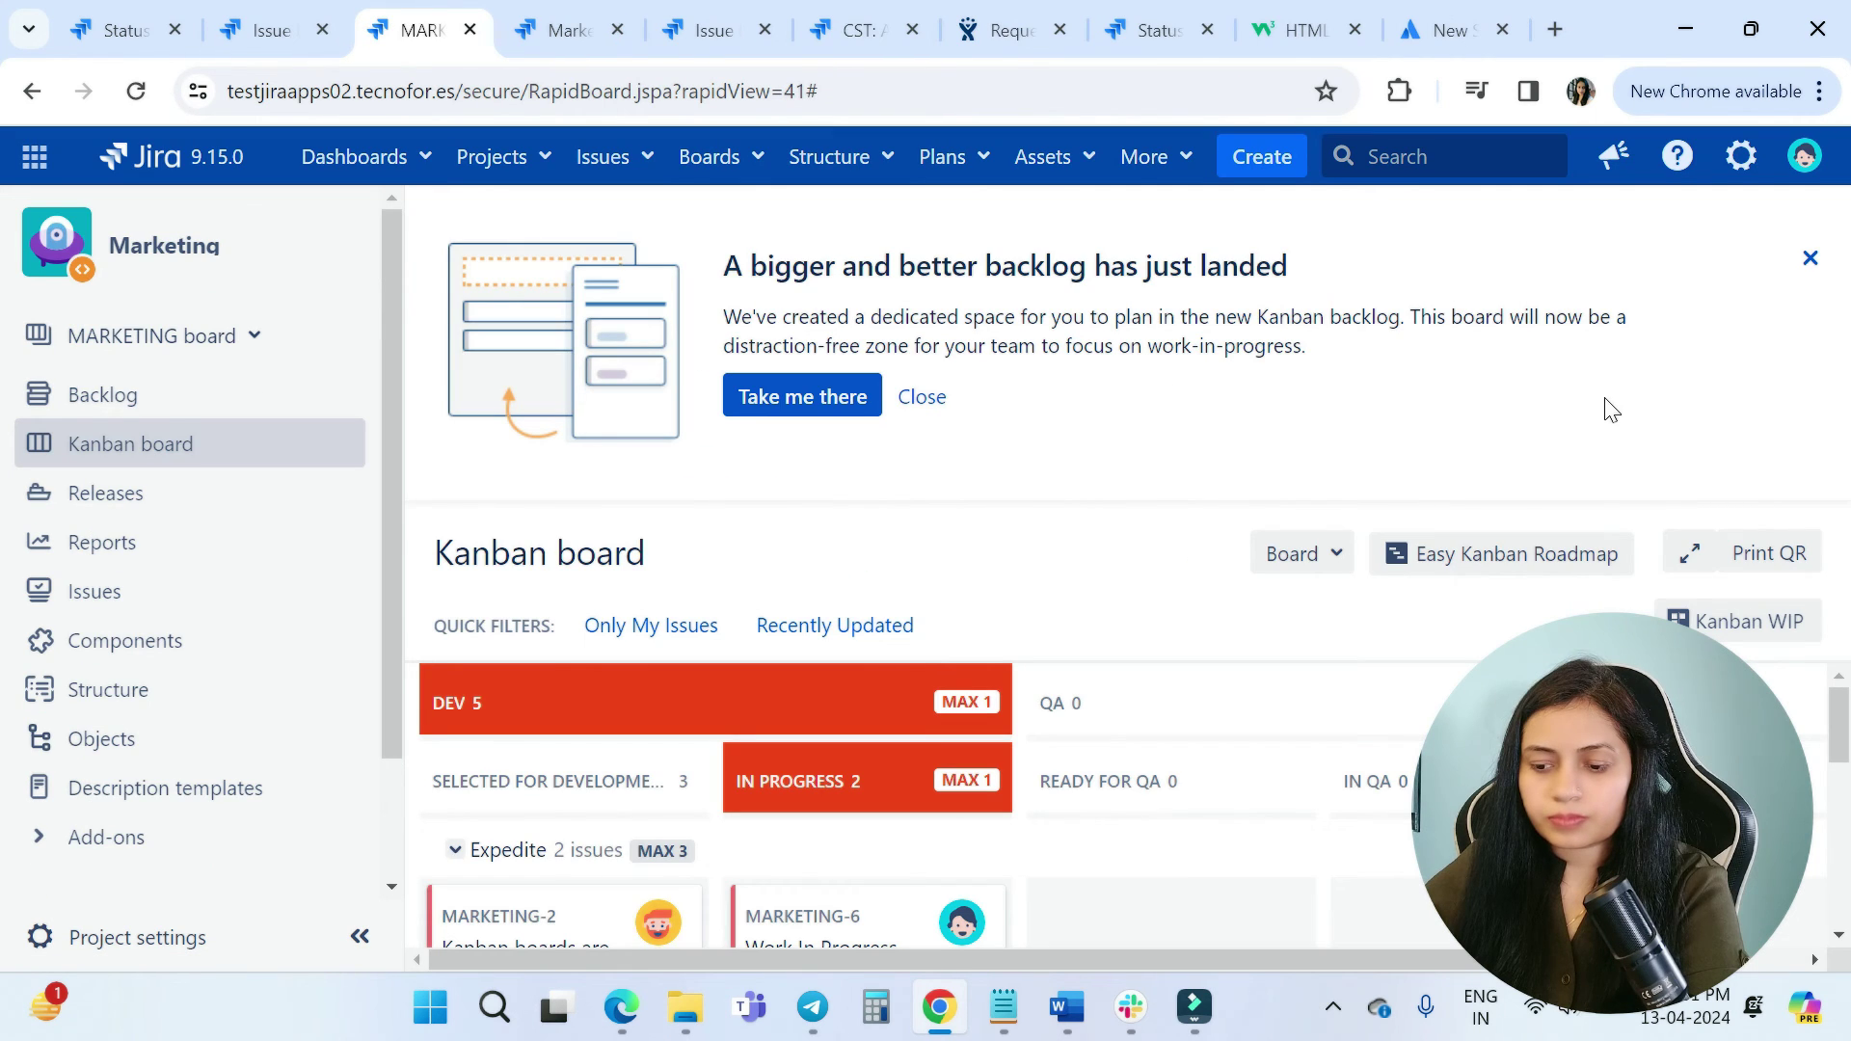
click(1323, 554)
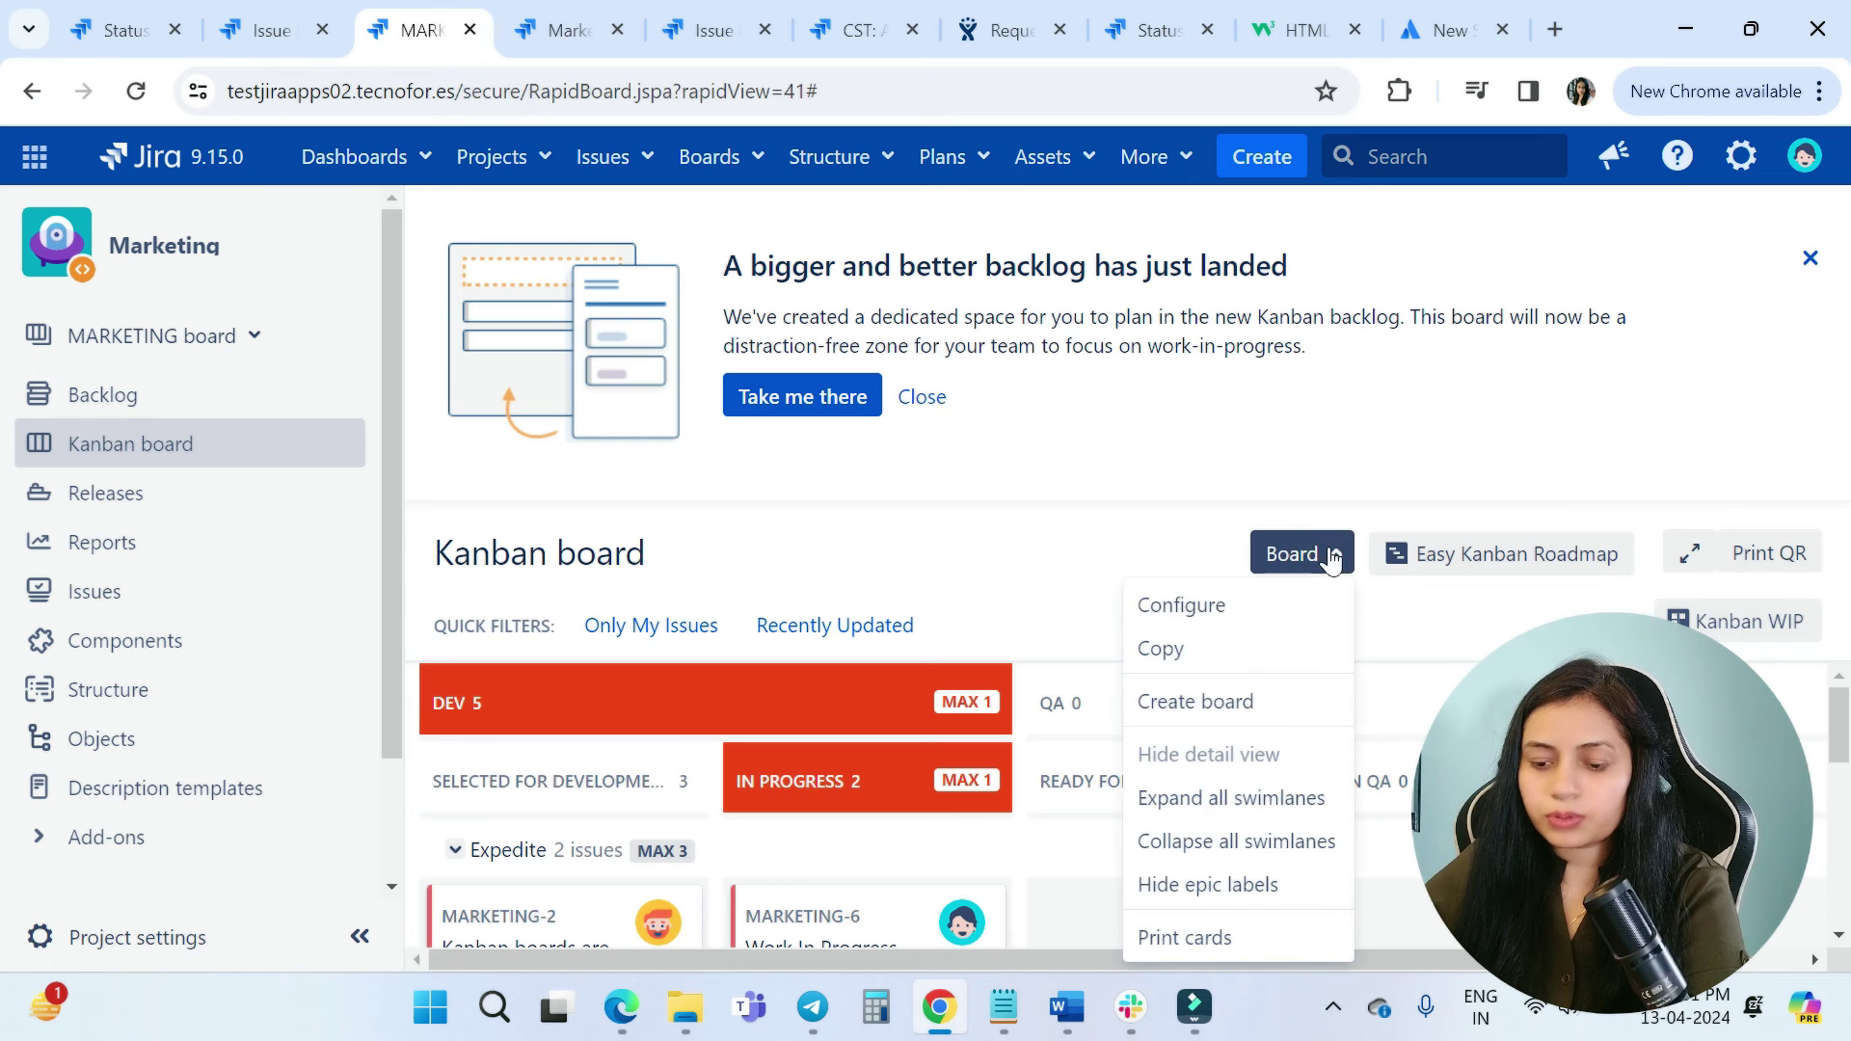
click(1194, 607)
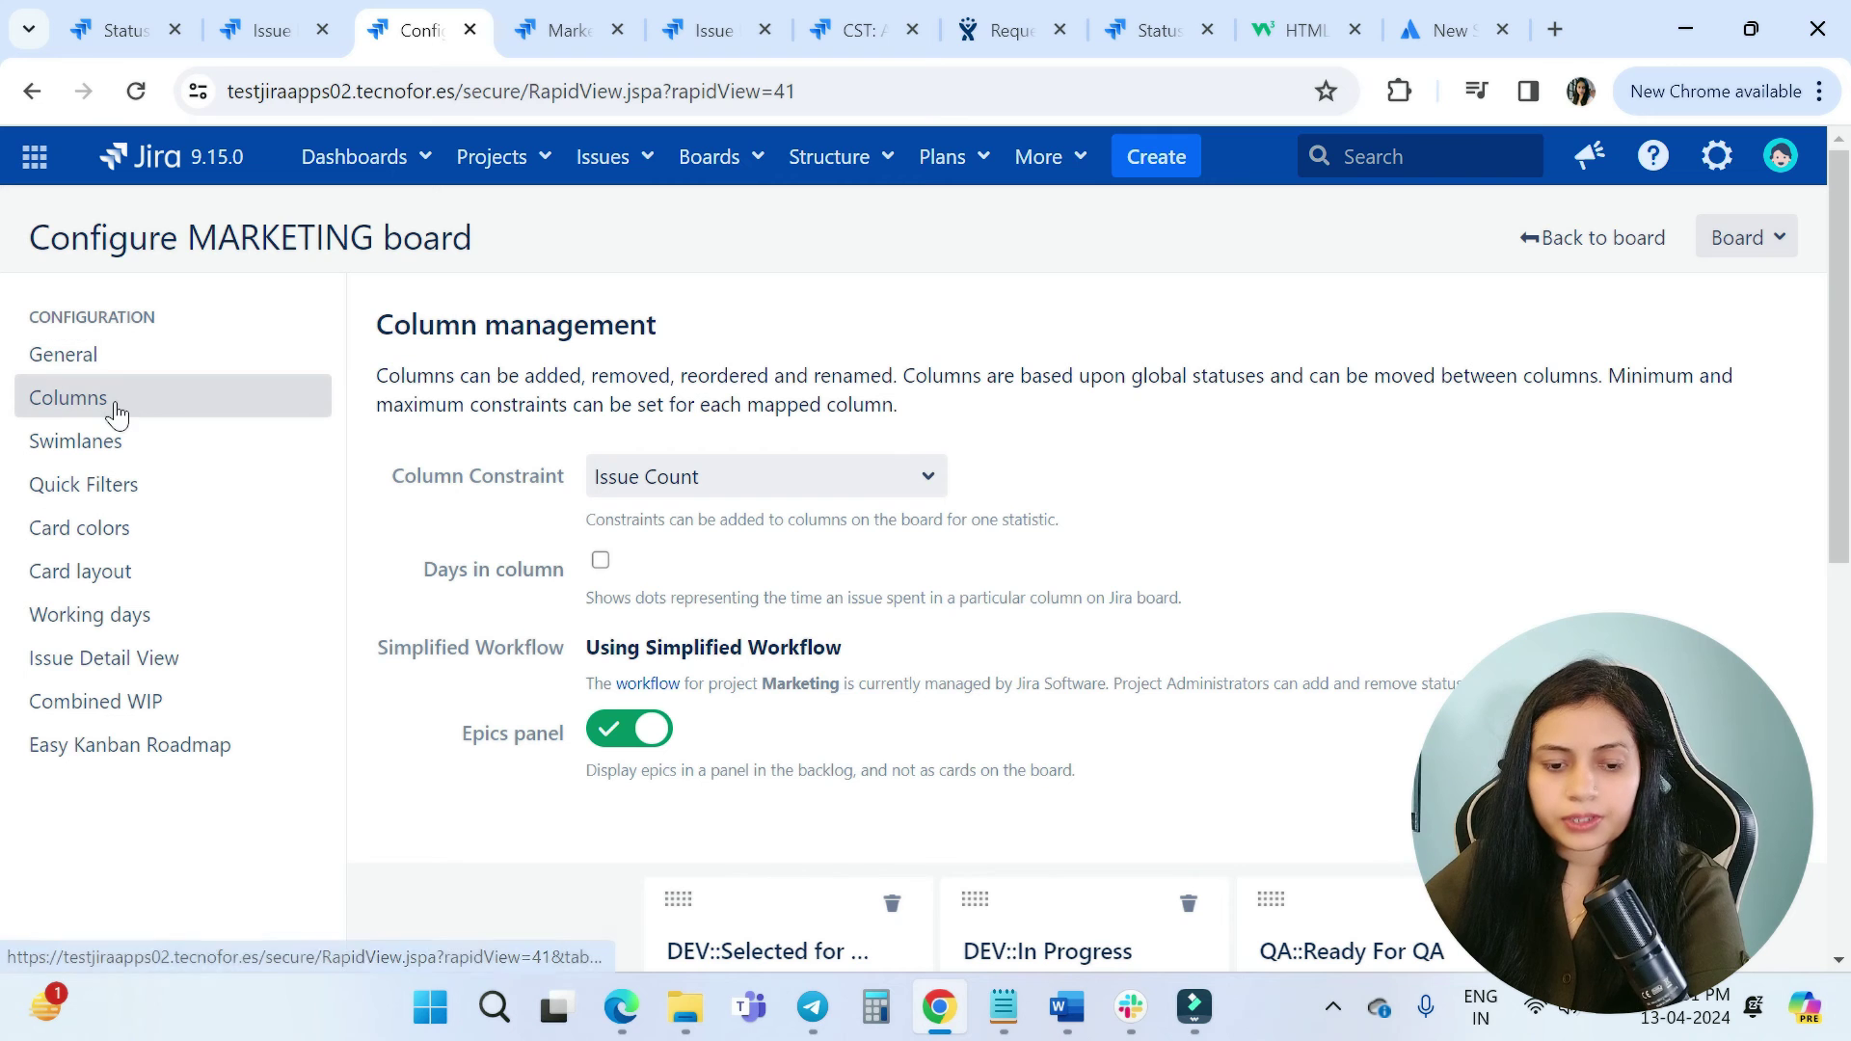
scroll(273, 471, down, 2)
scroll(1088, 550, down, 3)
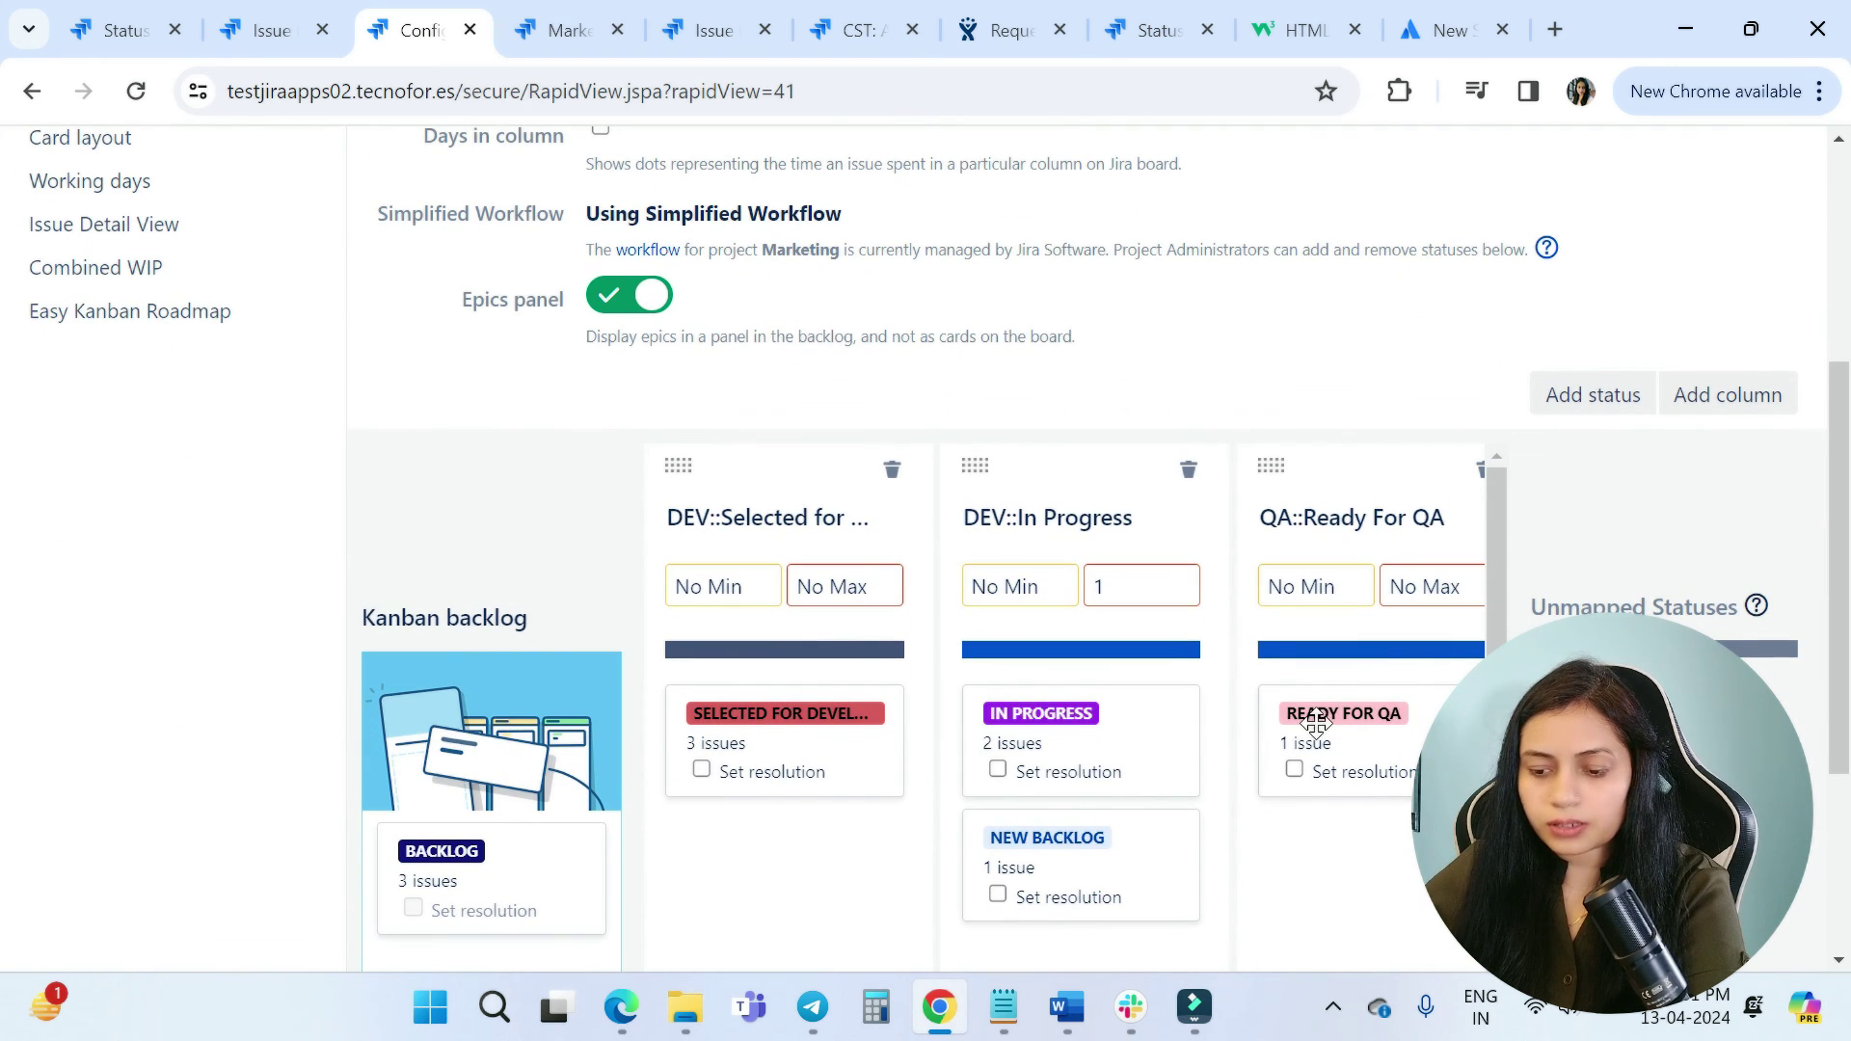
scroll(1372, 831, down, 1)
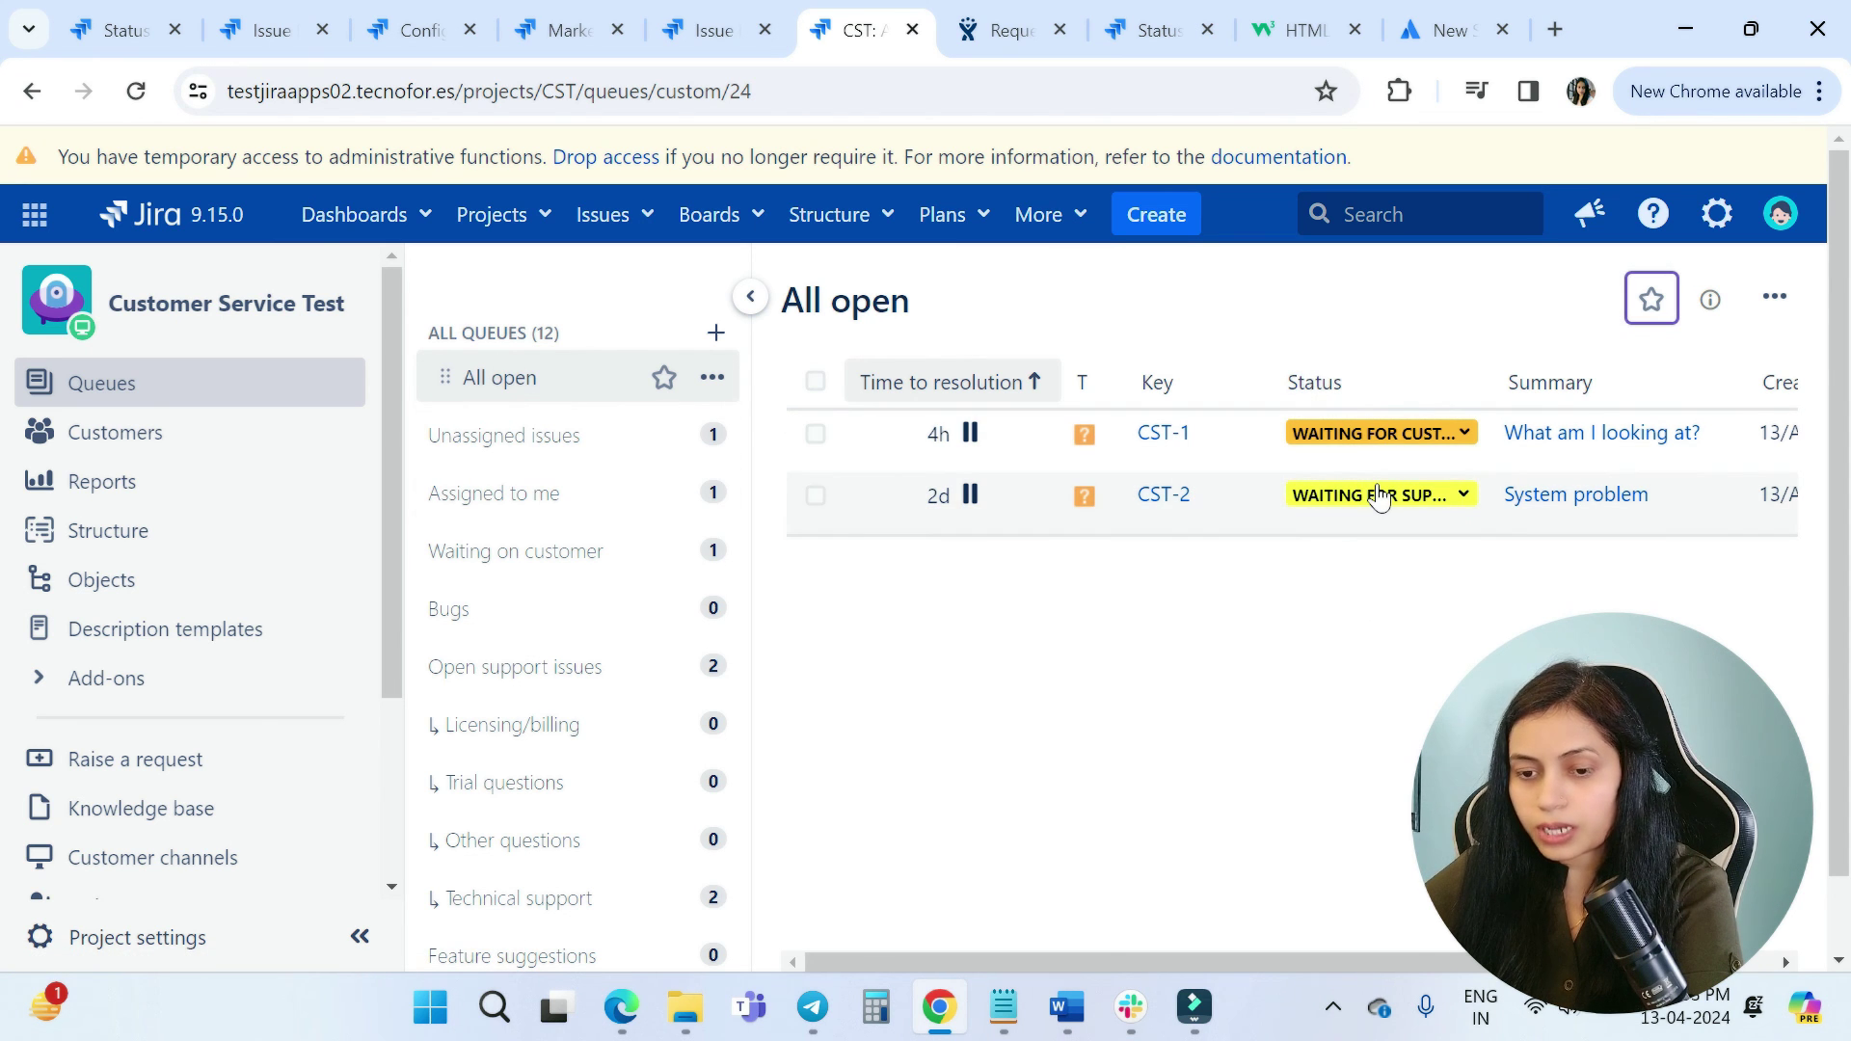
Compare the Help Center Requests list (CST-3 Resolved, CST-1 and CST-2 waiting) with the All open queue.
click(1003, 33)
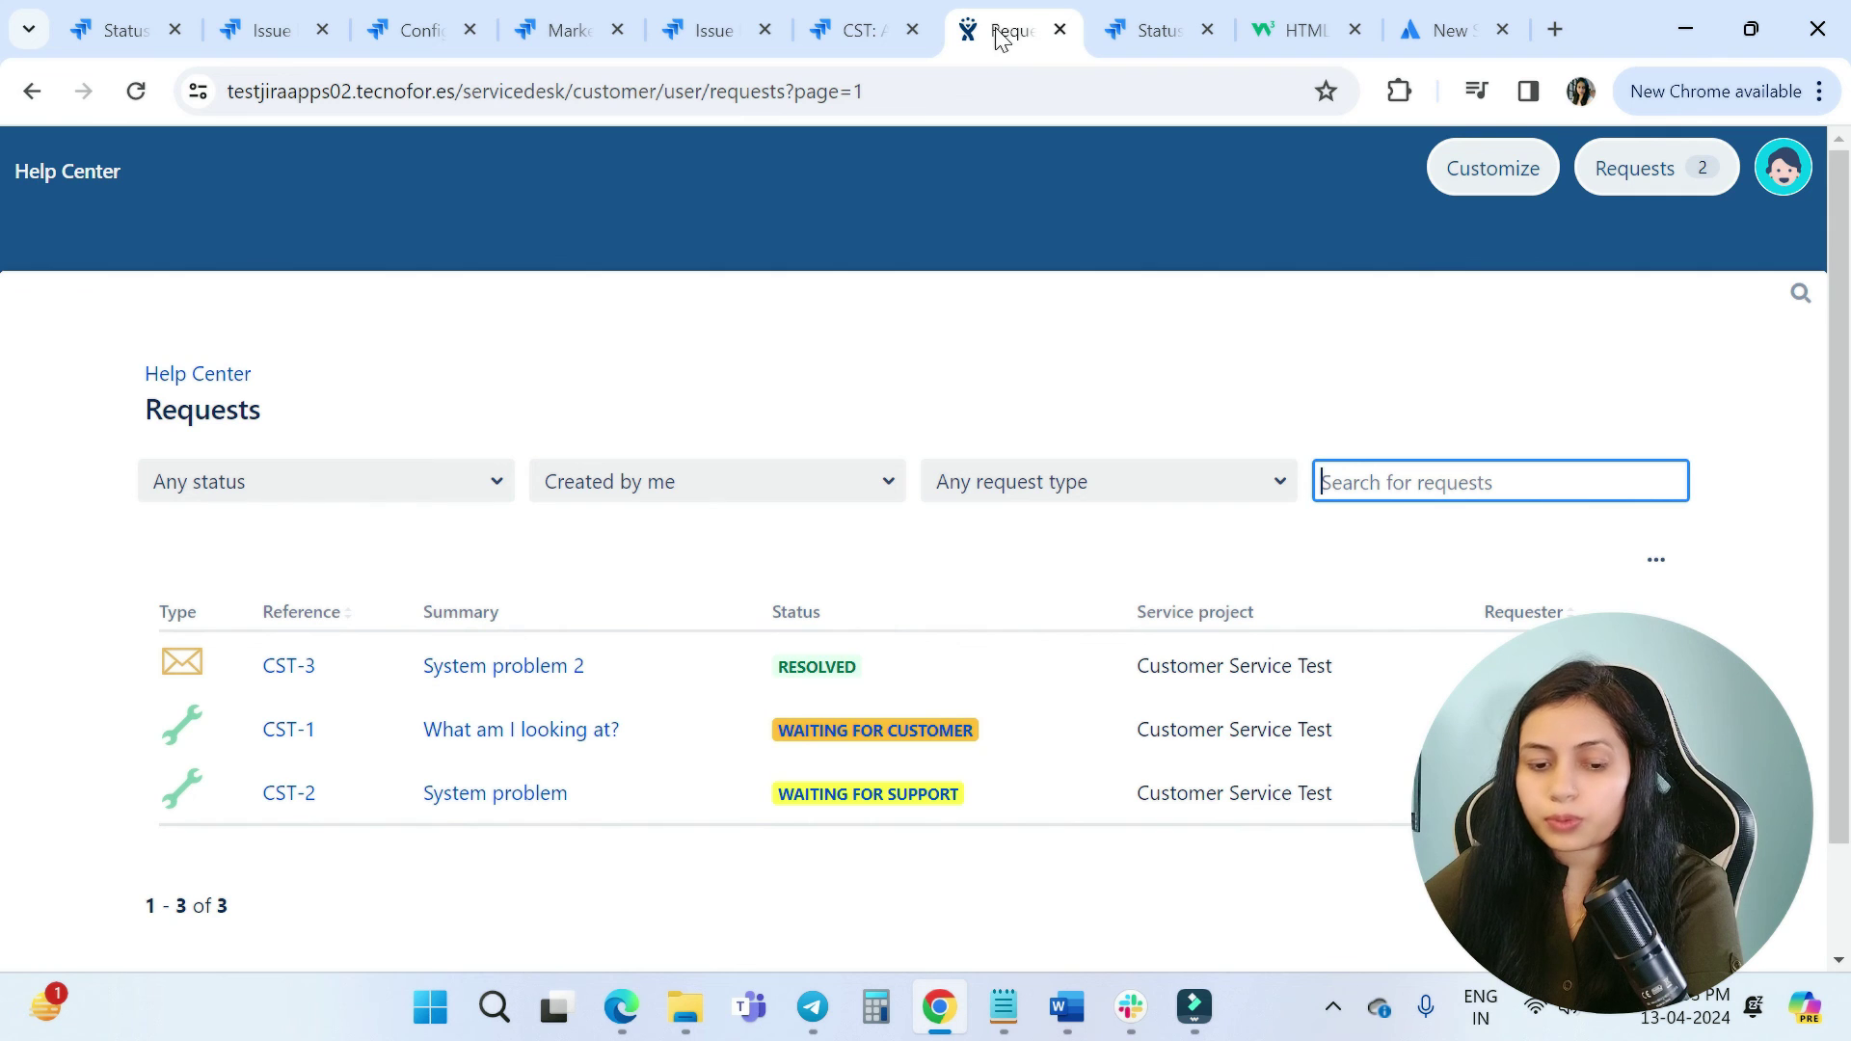
scroll(1173, 556, down, 2)
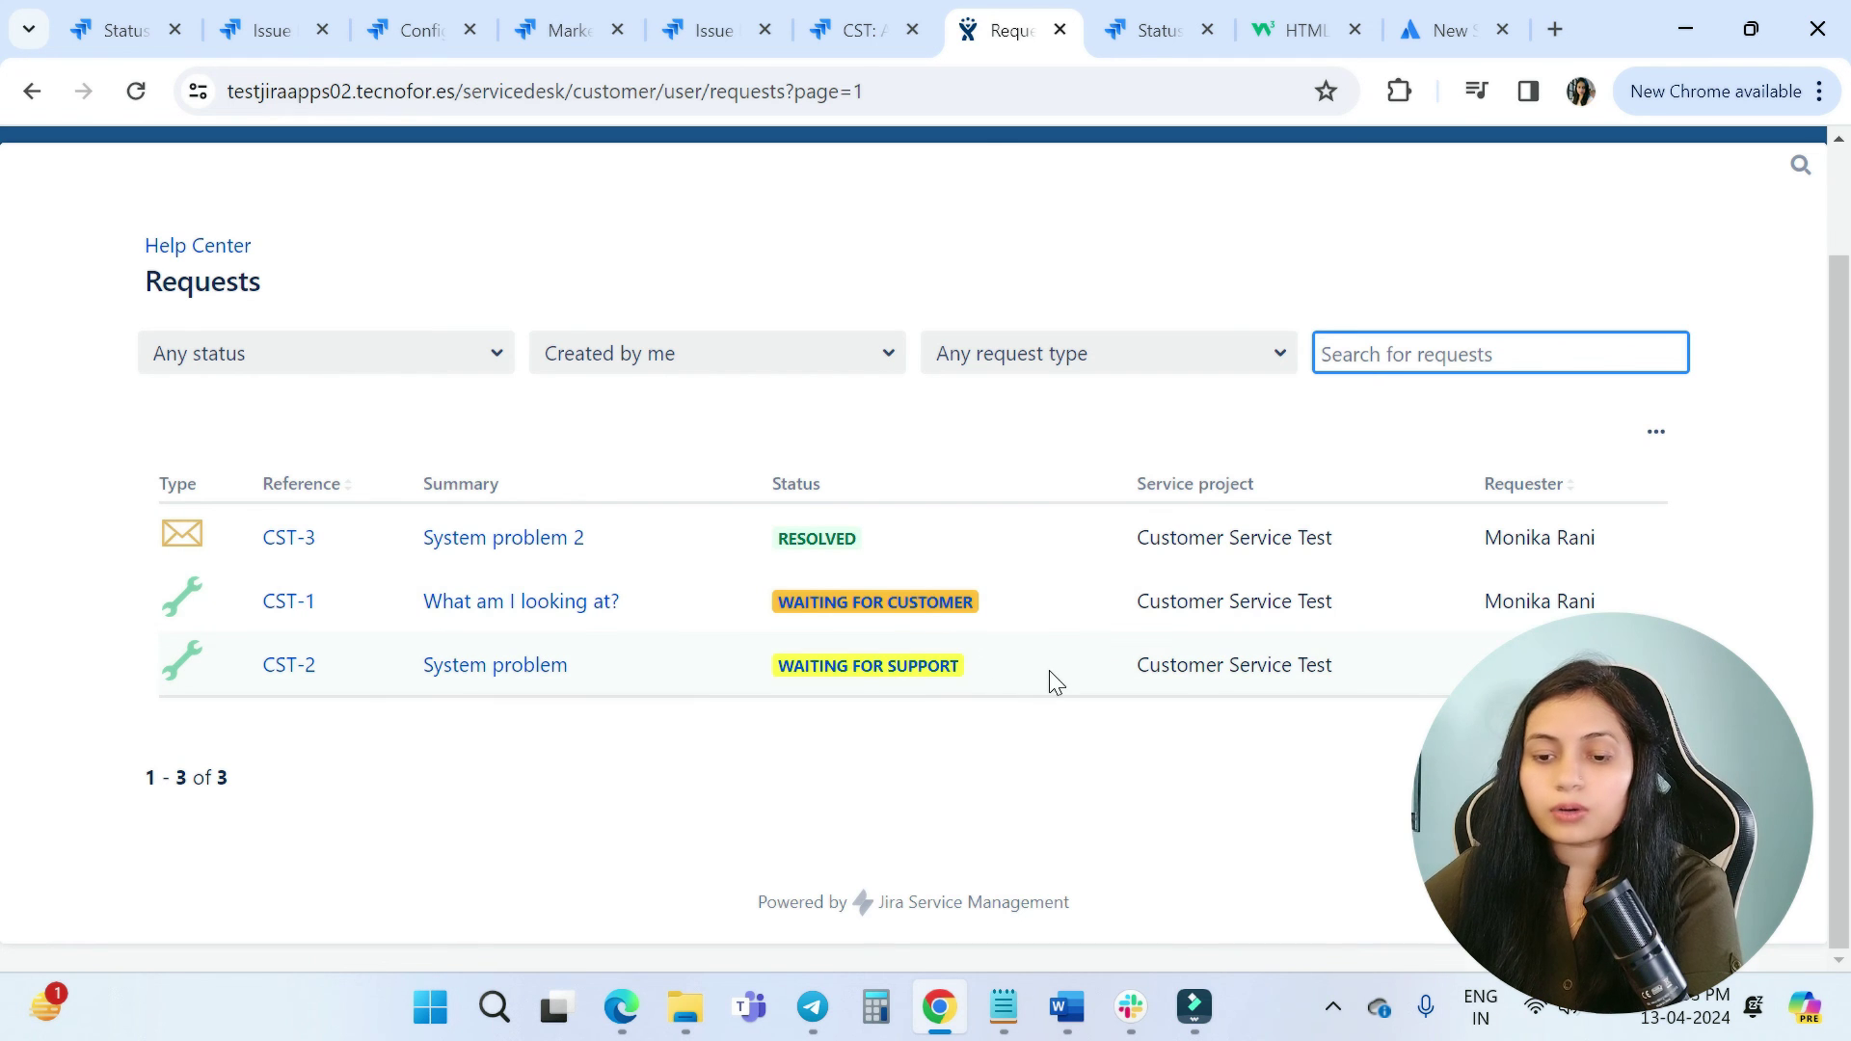
scroll(893, 141, up, 2)
click(866, 31)
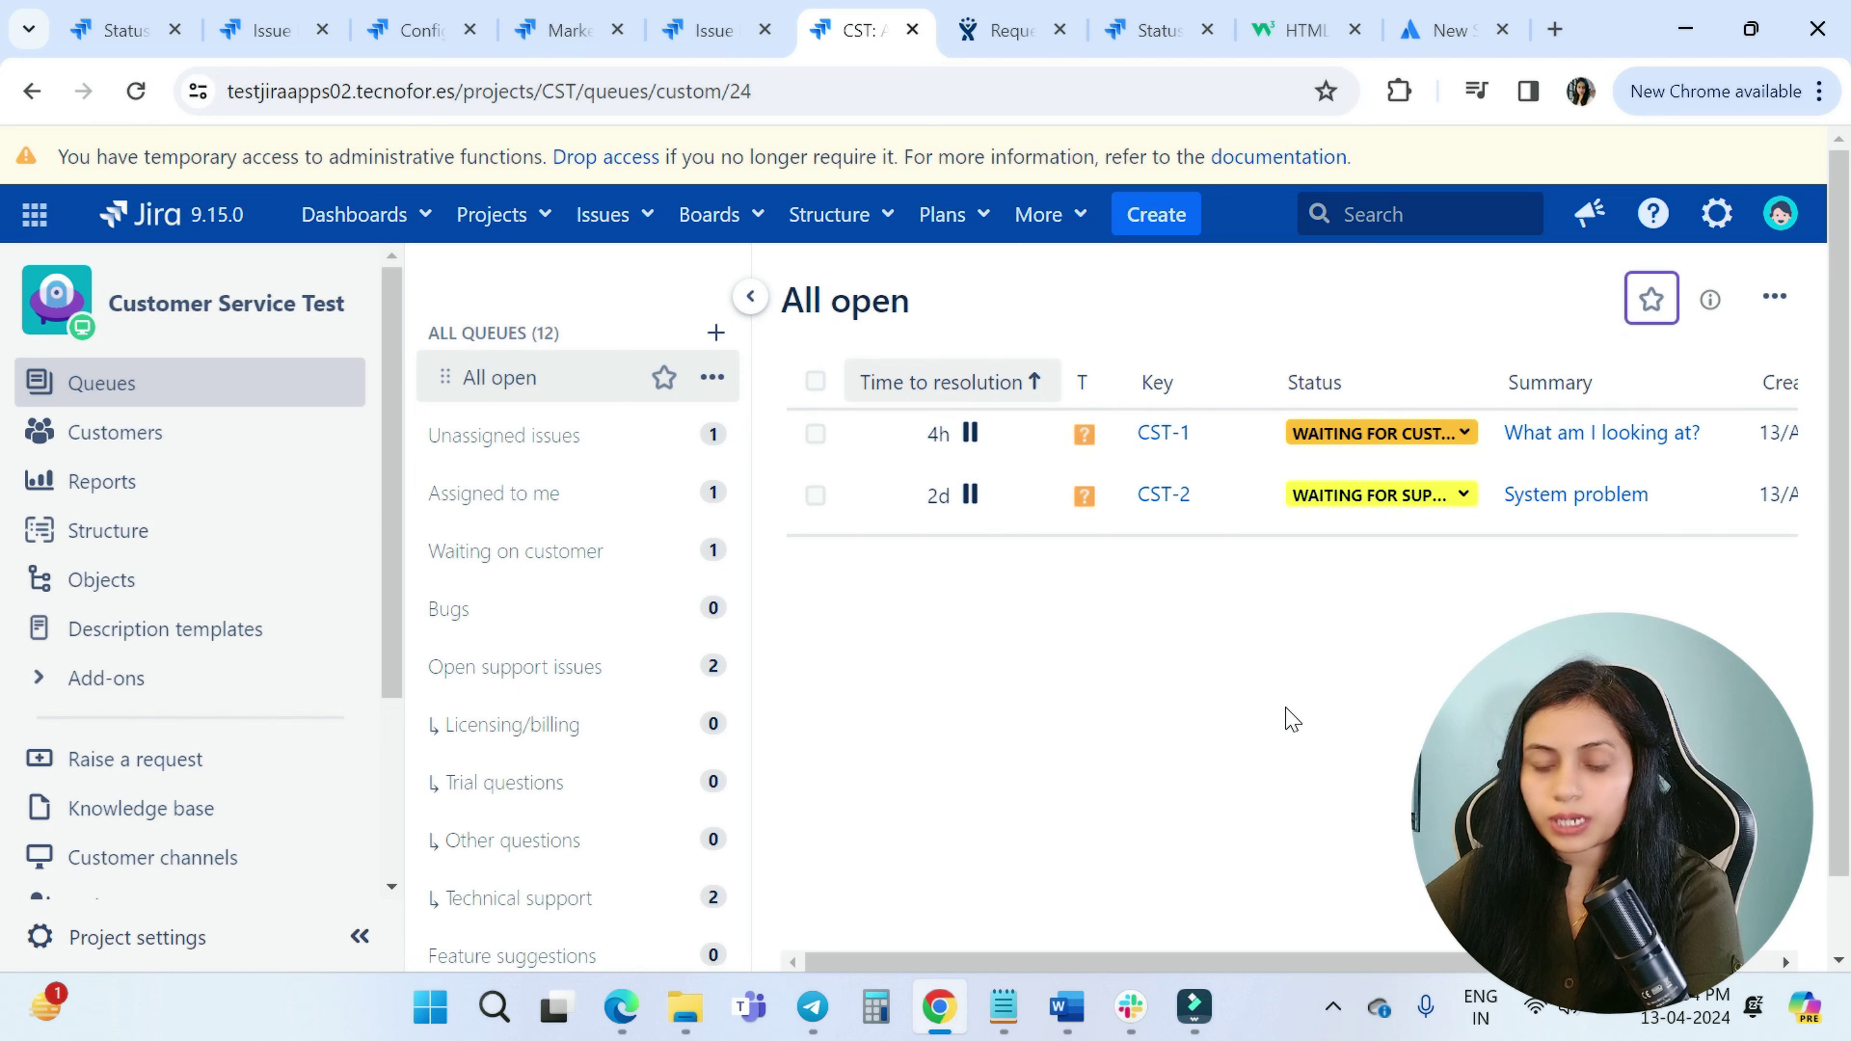
click(1011, 33)
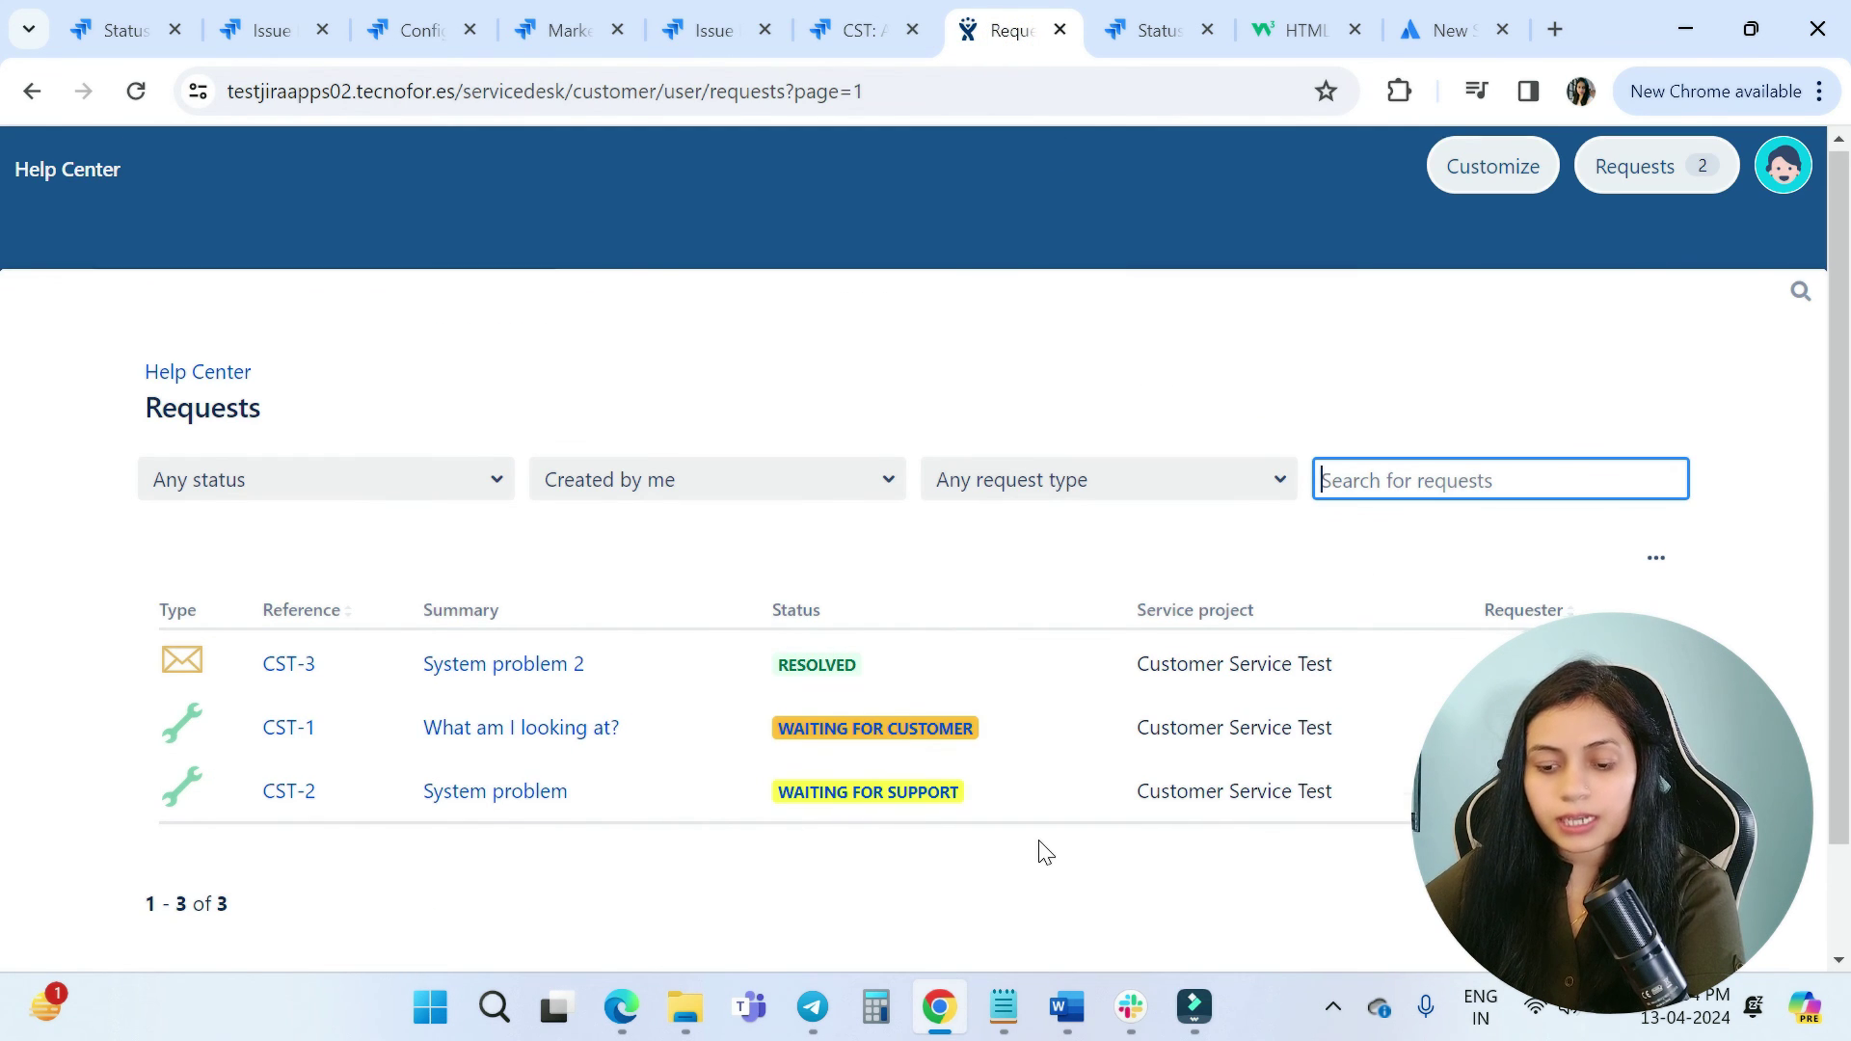
scroll(1041, 855, down, 1)
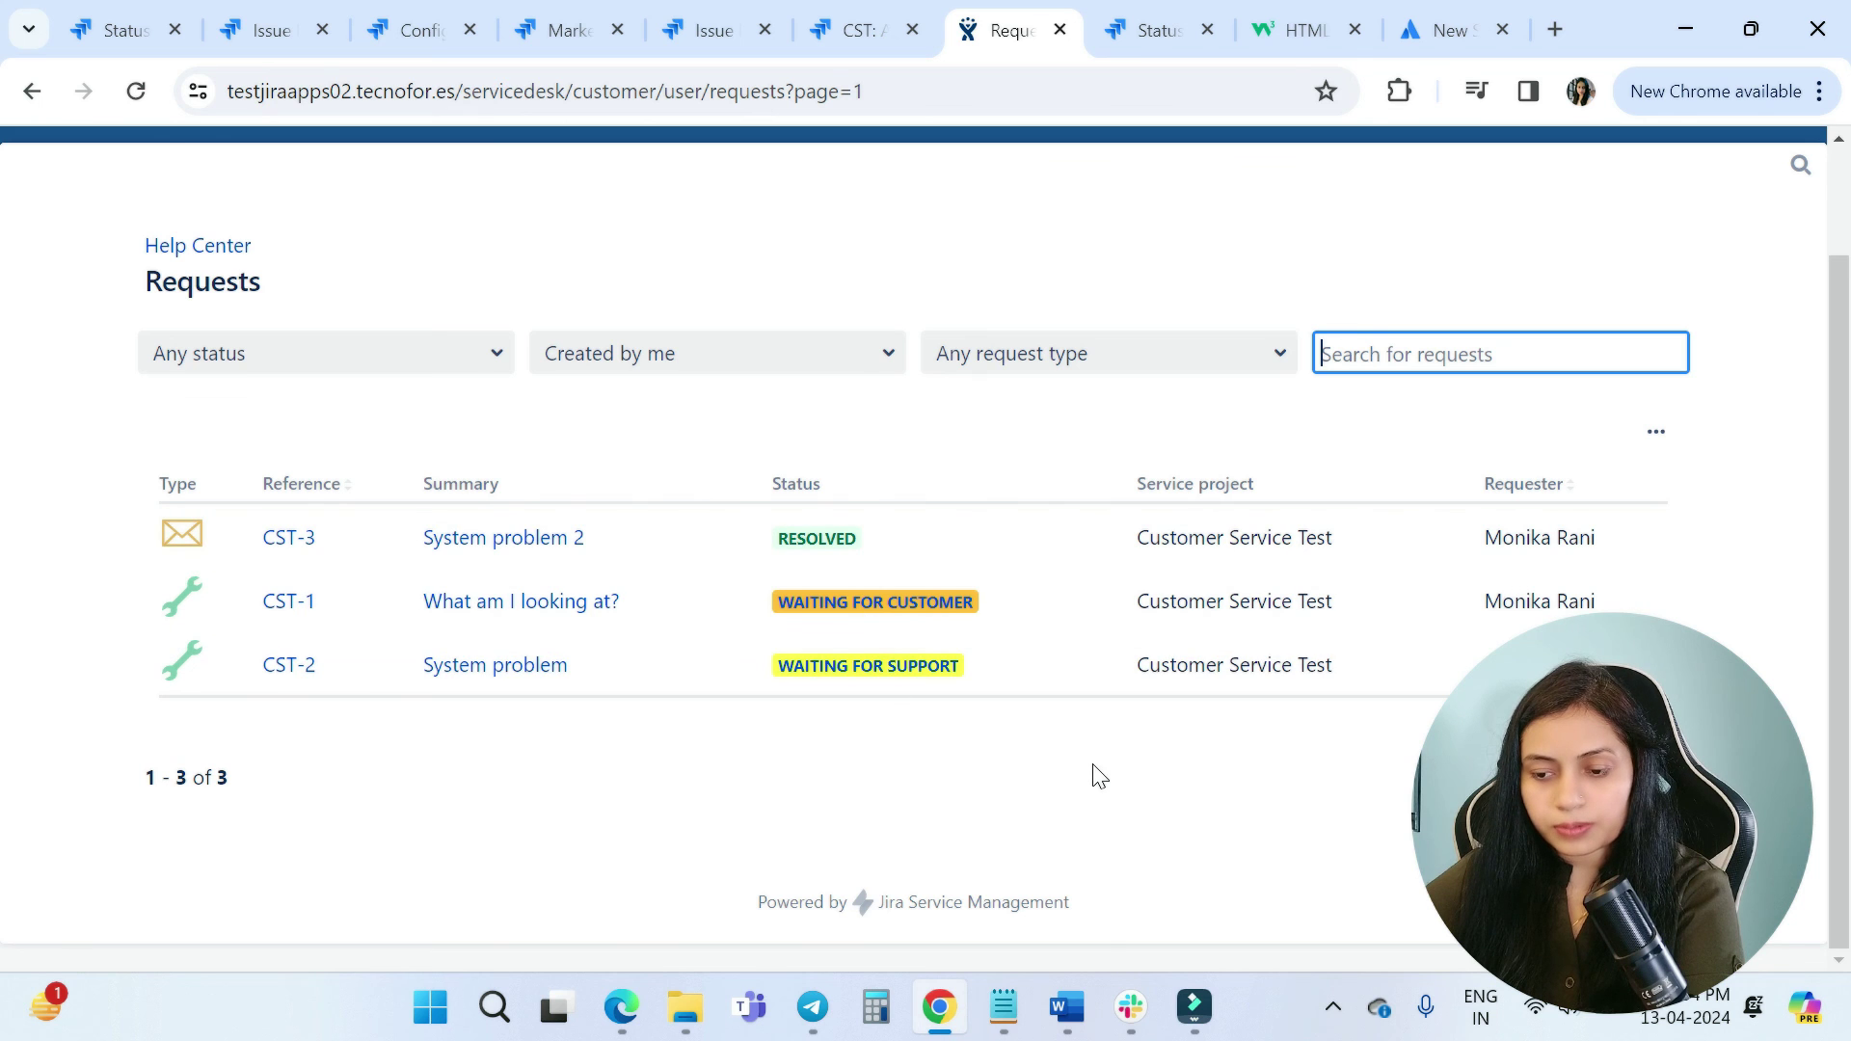